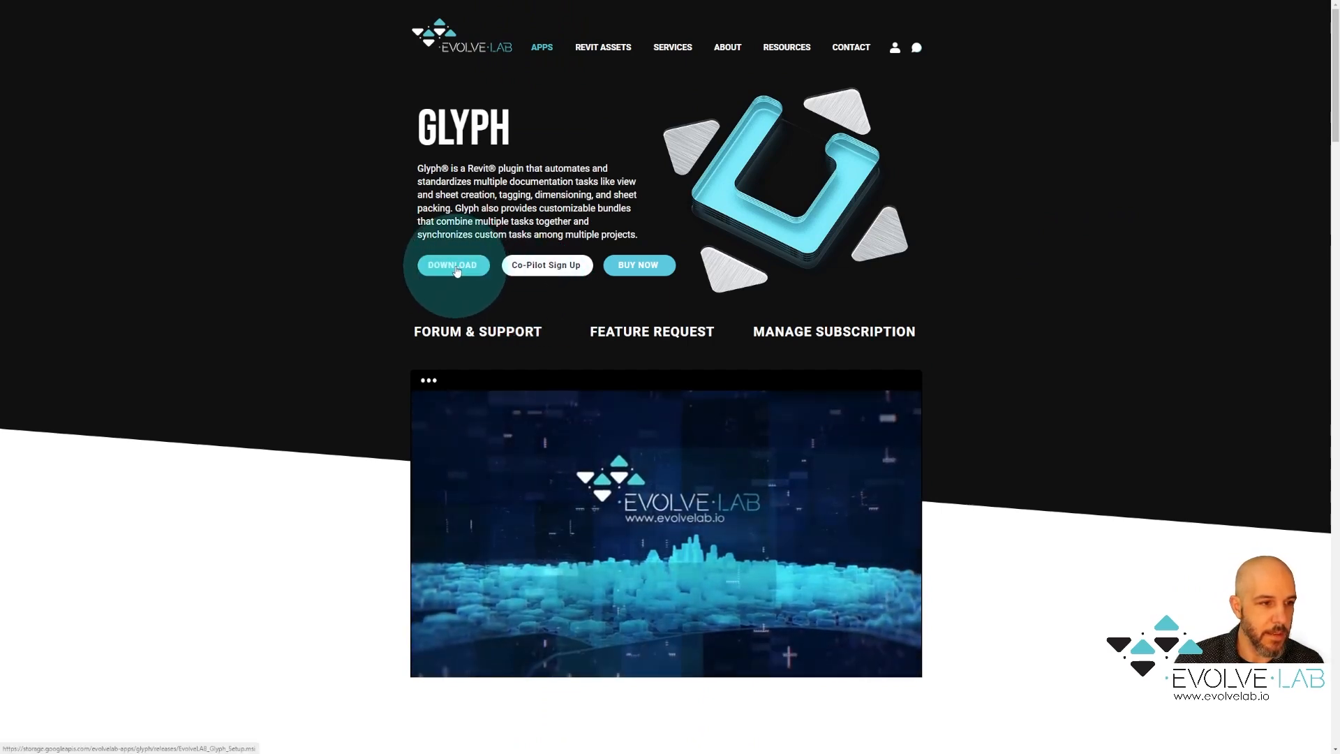
# Scroll down the Glyph page on the EvolveLAB website
pyautogui.moveTo(1317, 120); pyautogui.dragTo(1321, 678)
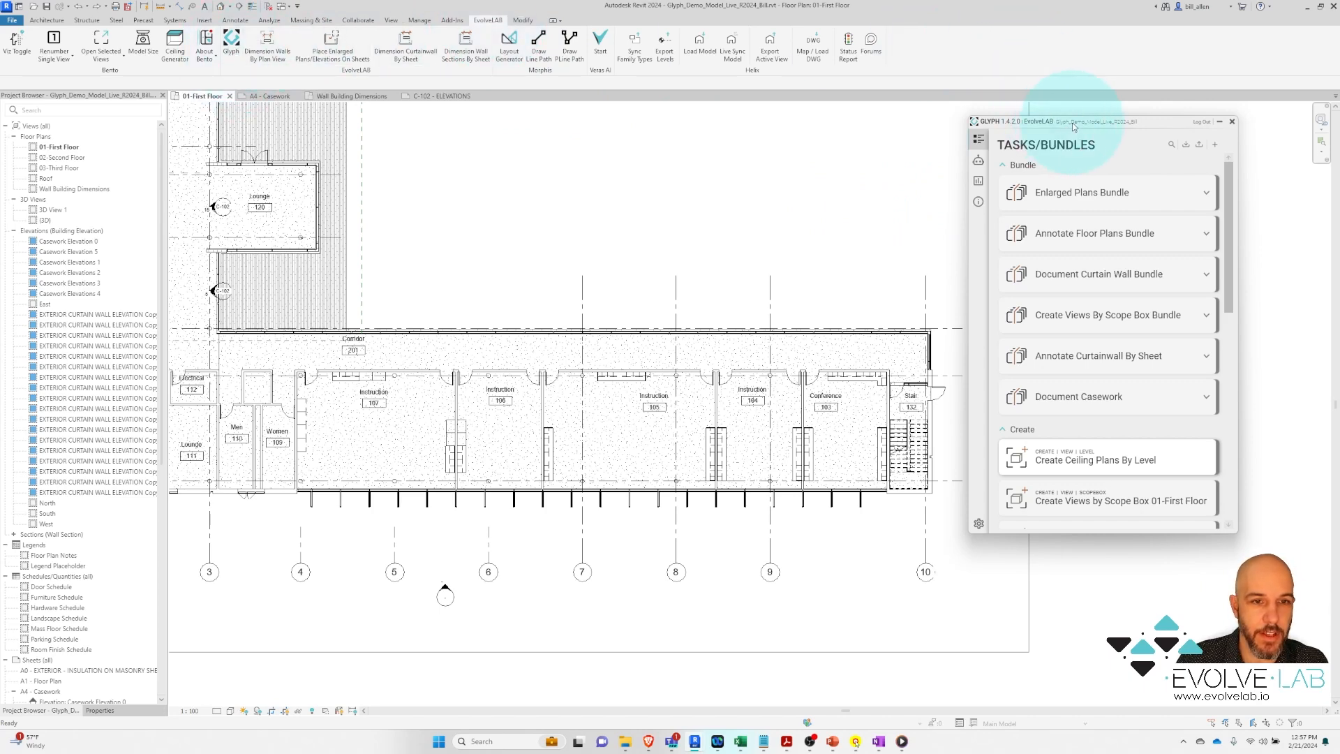
# Nudge the Glyph panel, then collapse its Bundle and Create task groups
pyautogui.moveTo(1074, 126)
pyautogui.mouseDown()
pyautogui.moveTo(1100, 125)
pyautogui.moveTo(1073, 125)
pyautogui.mouseUp()
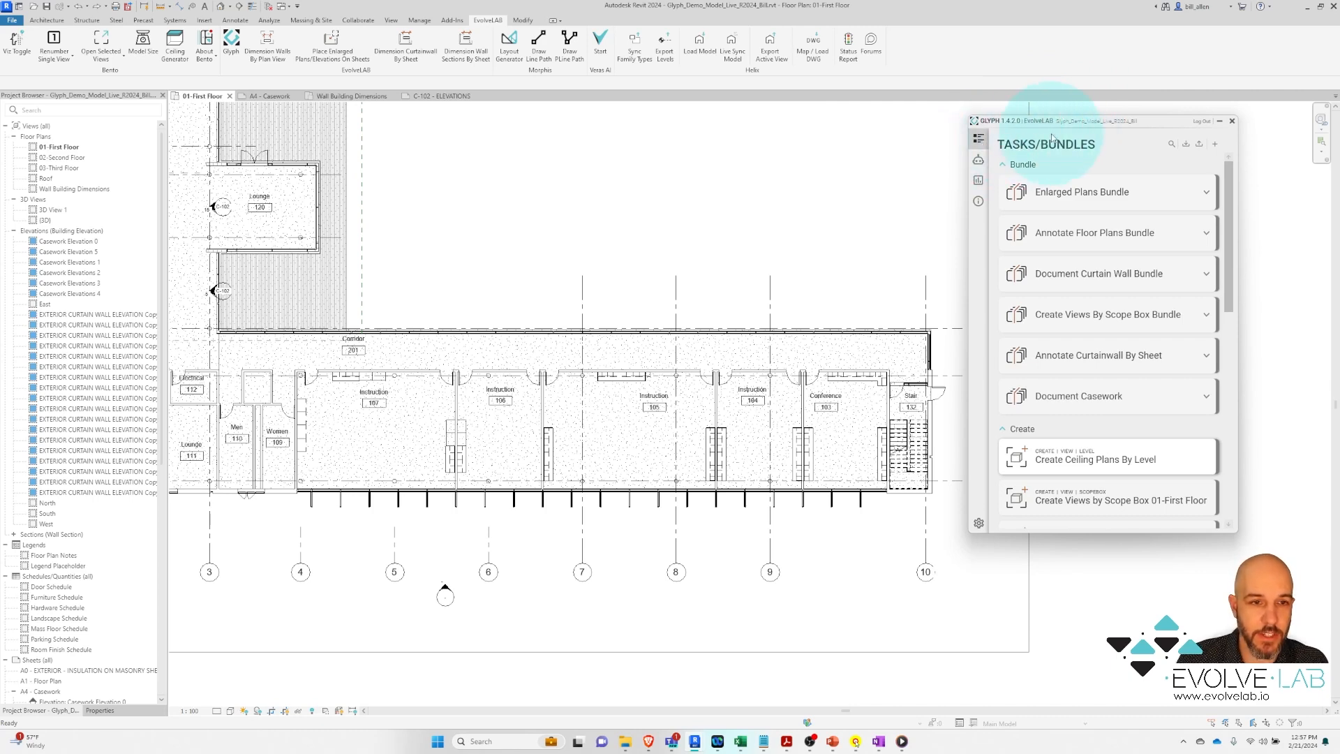
pyautogui.moveTo(1090, 268)
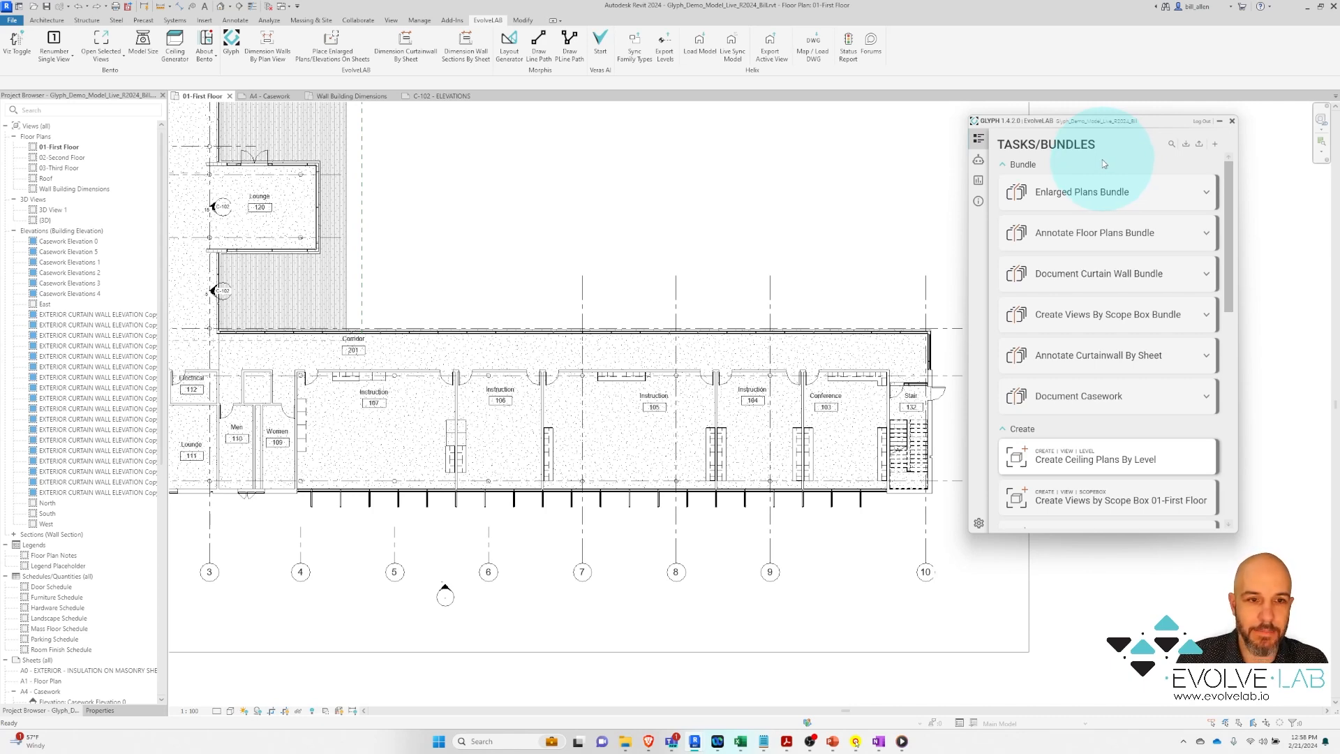
pyautogui.click(1004, 165)
pyautogui.click(1002, 183)
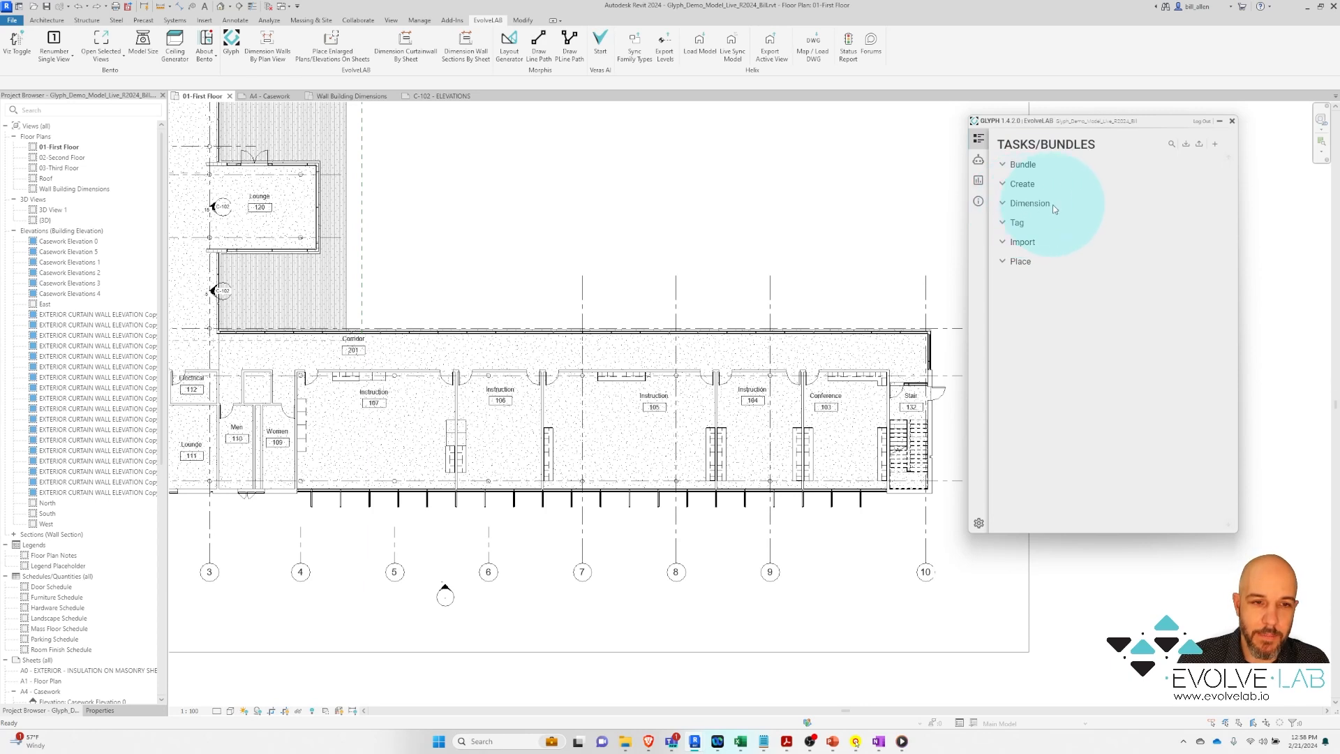
# Preview the Import and Place tasks, then re-expand the Create group
pyautogui.click(1019, 241)
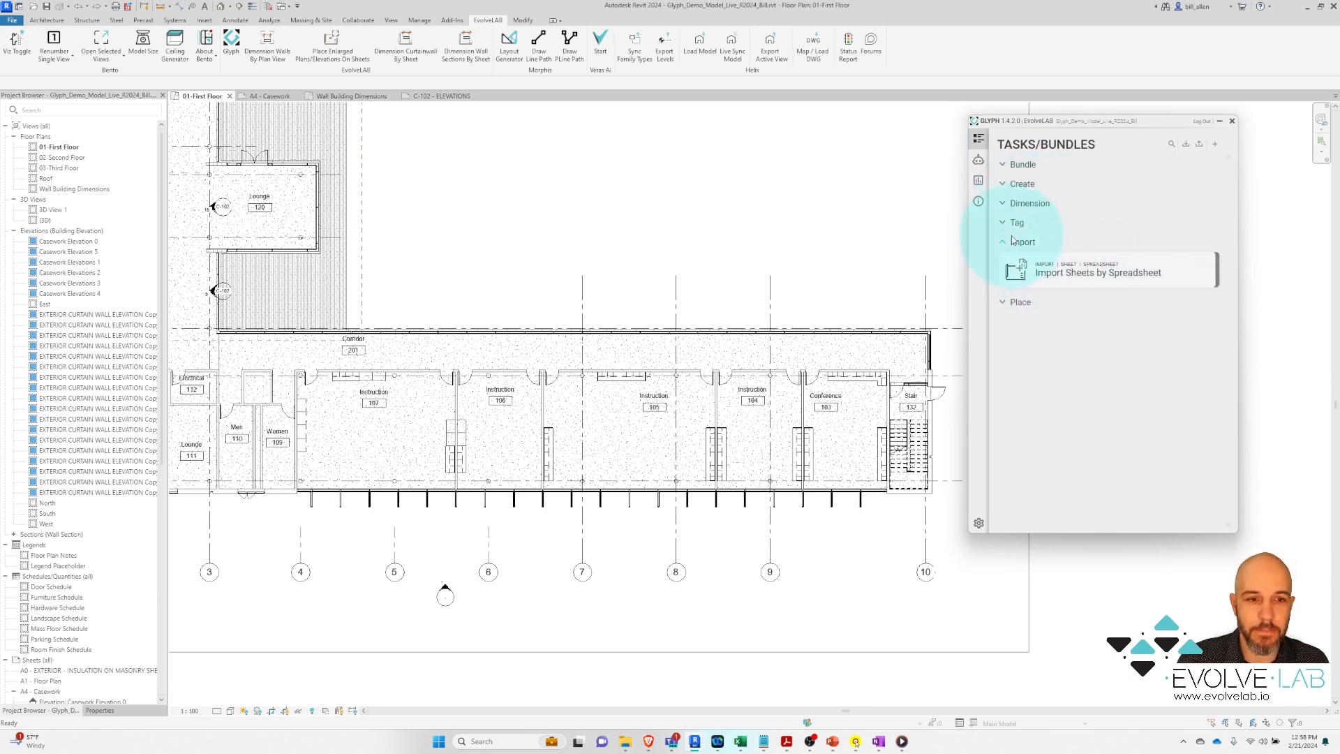
pyautogui.click(1003, 241)
pyautogui.click(1002, 261)
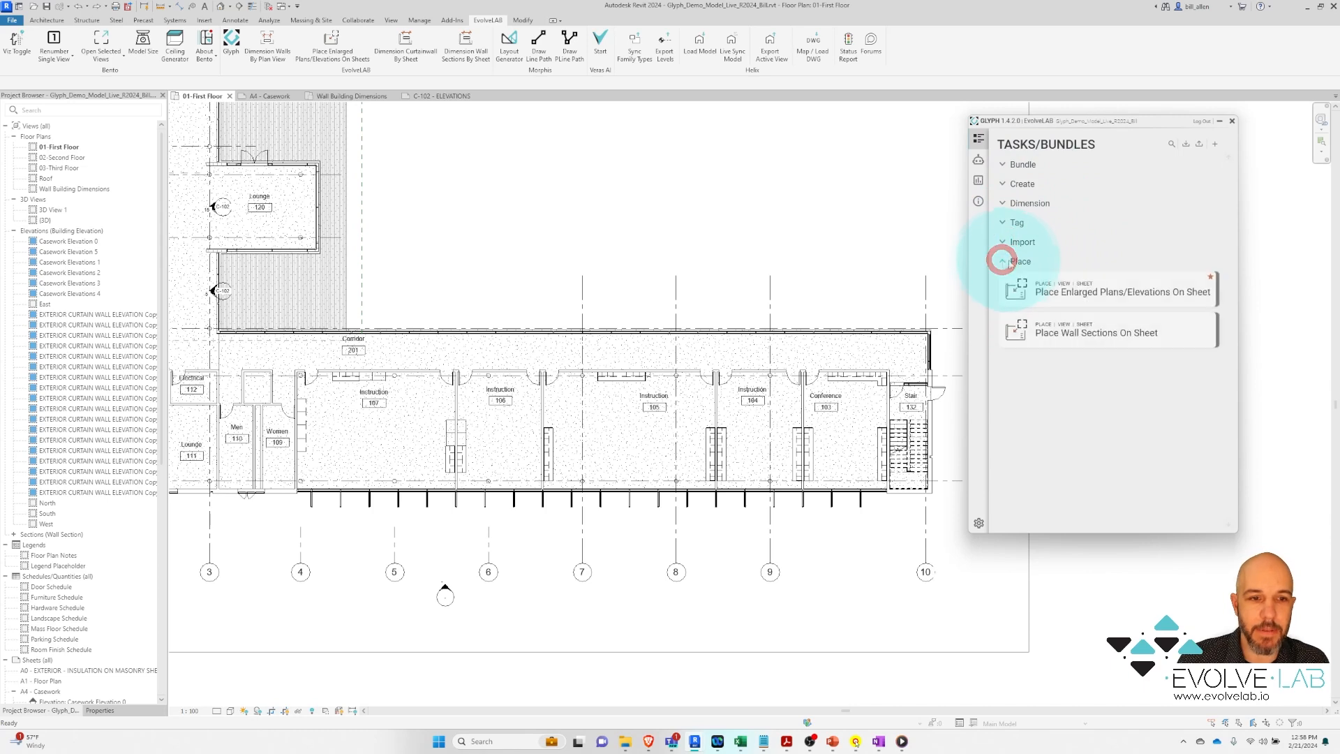
pyautogui.click(1003, 261)
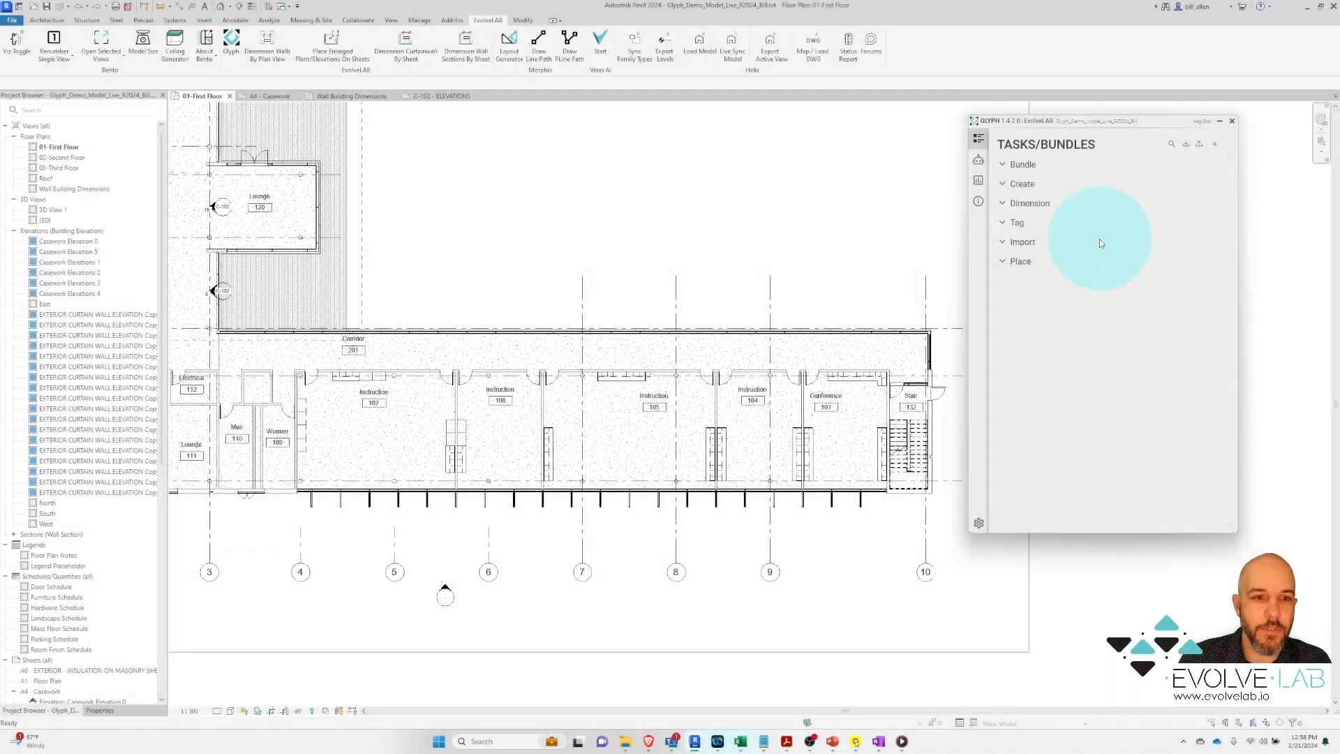
pyautogui.click(1003, 184)
pyautogui.moveTo(1098, 230)
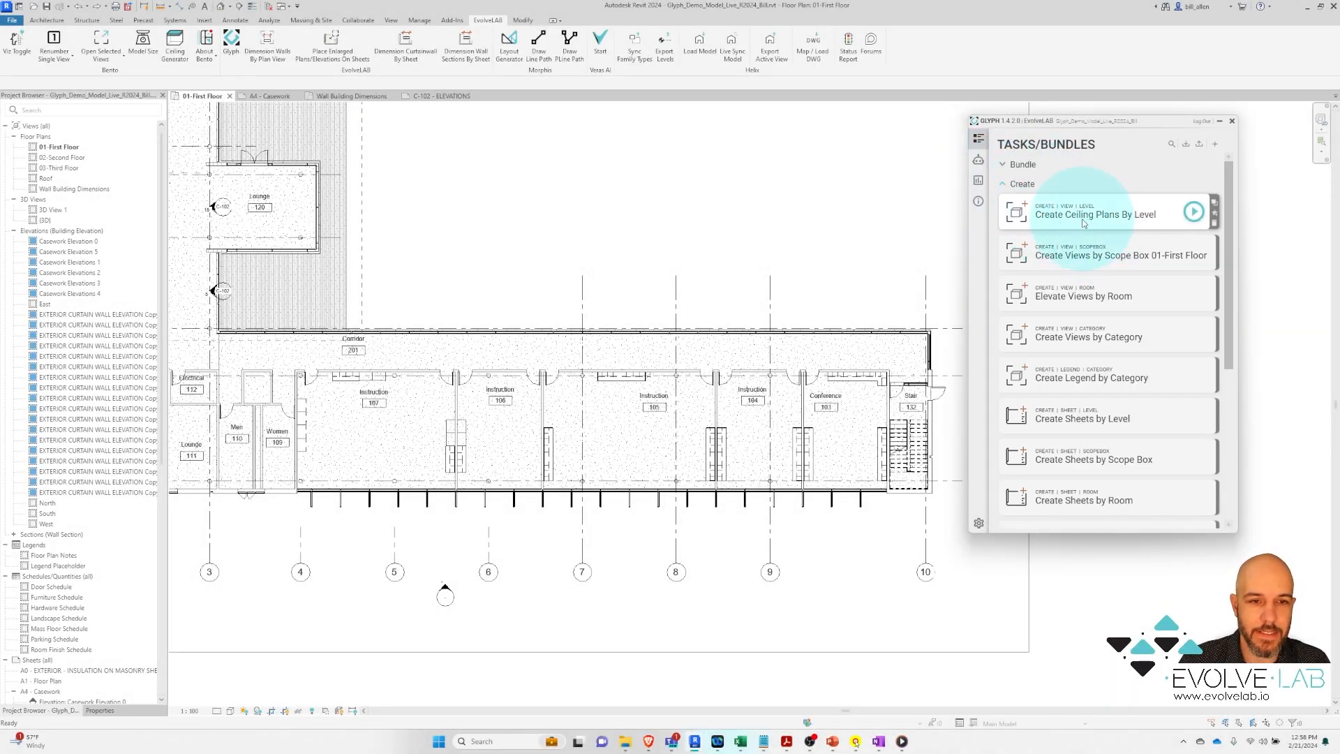
# Open Create Ceiling Plans By Level and review its view template choices unchanged
pyautogui.click(1133, 224)
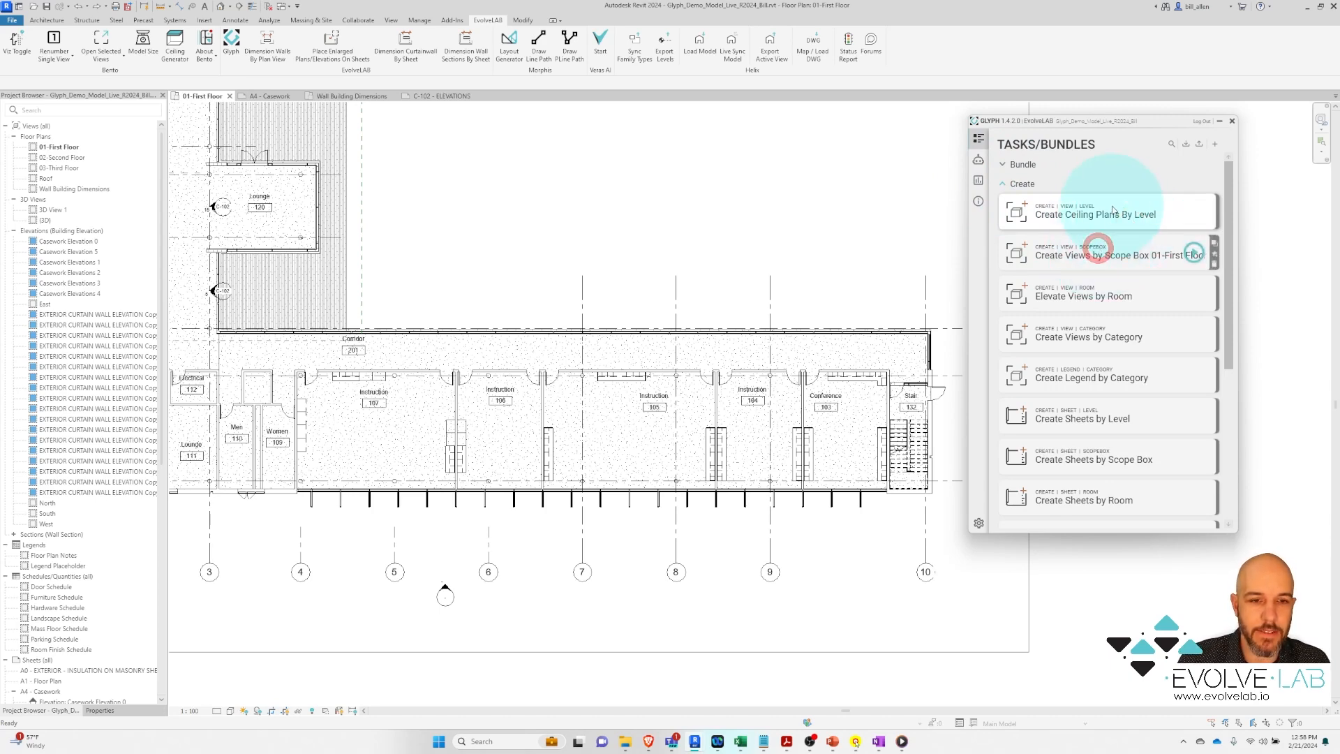
pyautogui.click(1112, 205)
pyautogui.click(1006, 126)
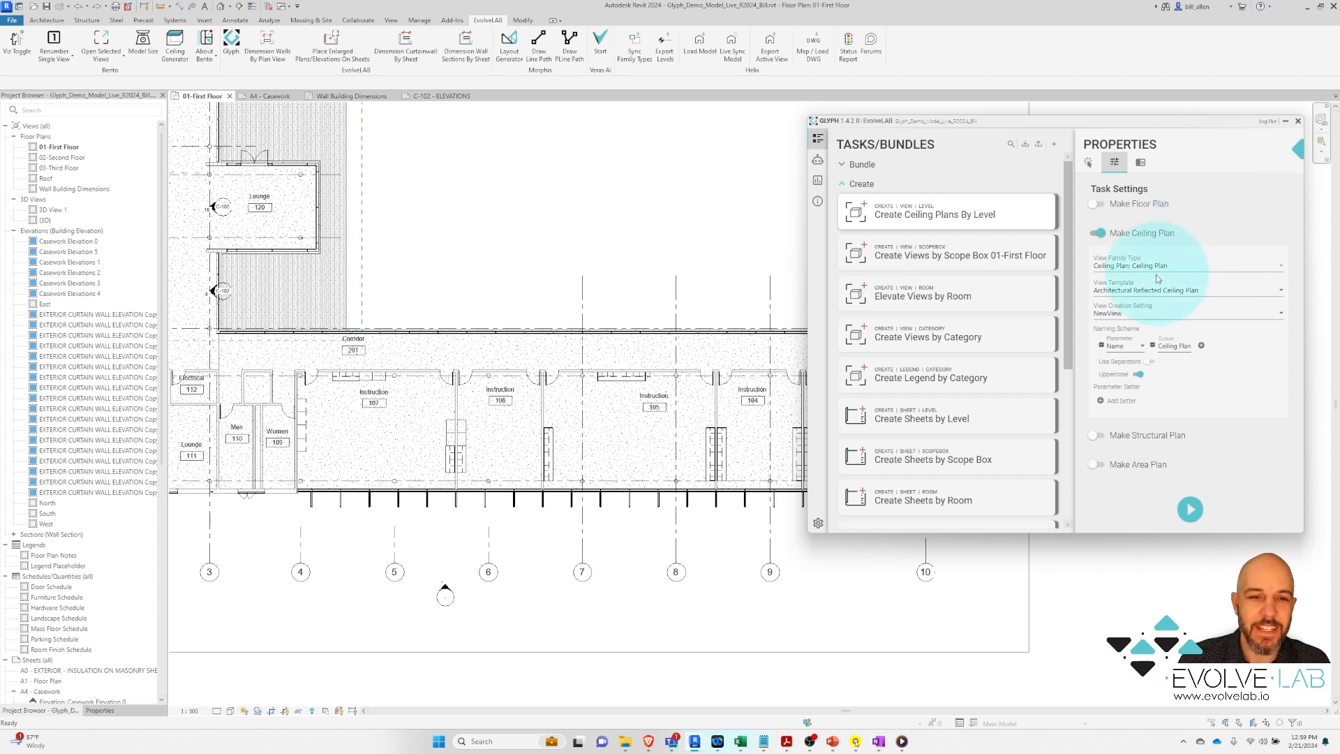
pyautogui.click(1124, 296)
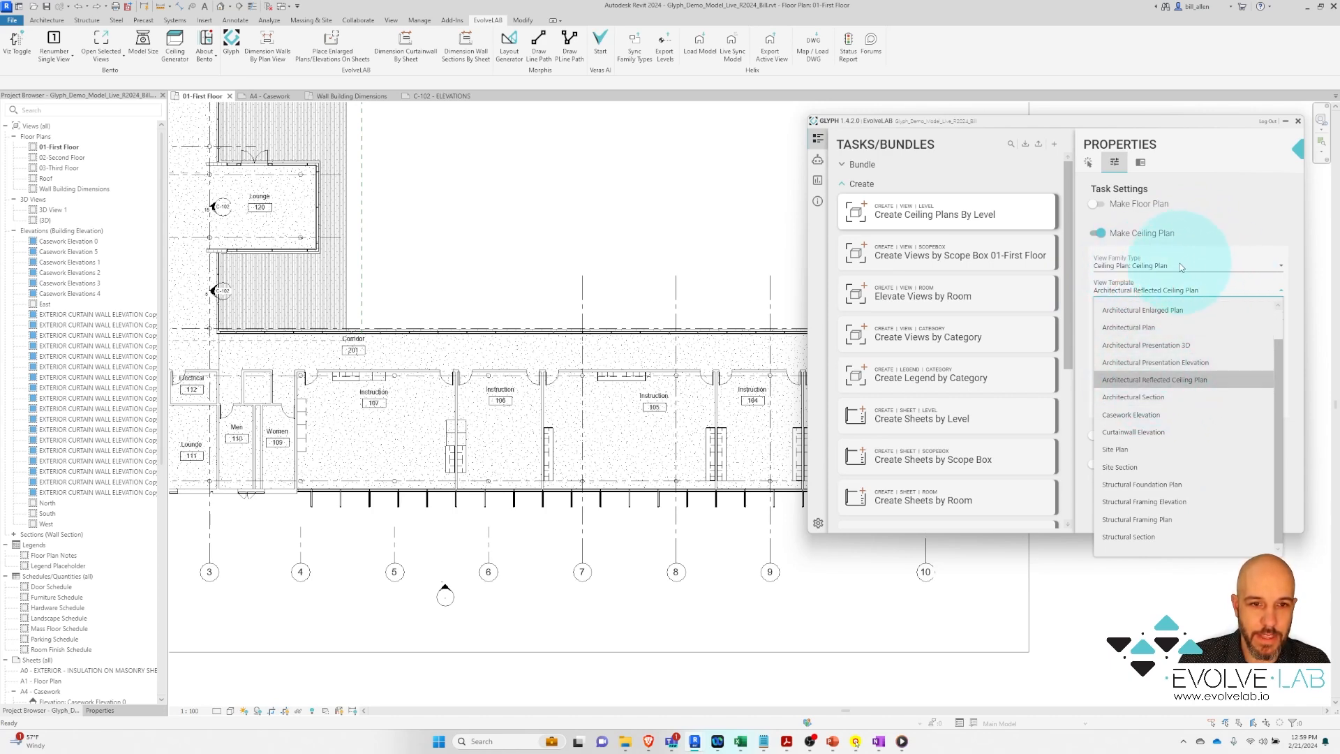
pyautogui.click(1214, 225)
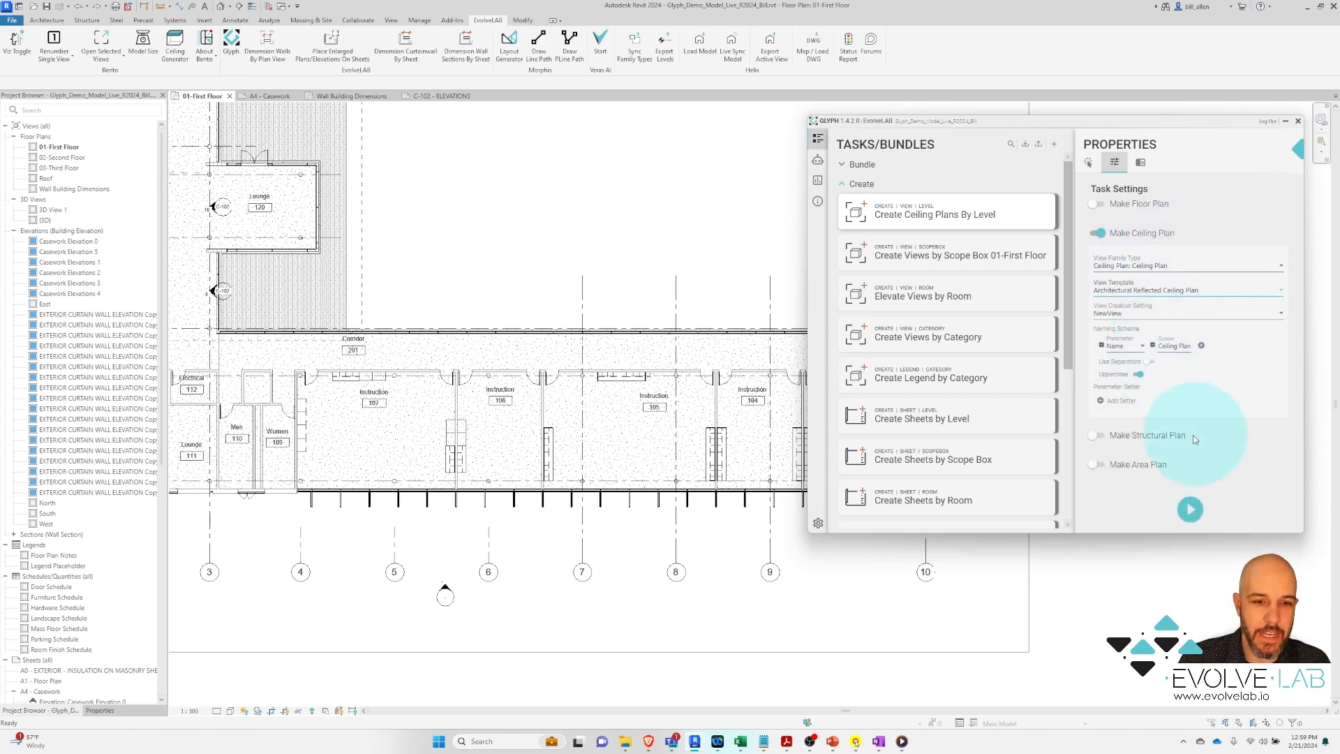
# Leave floor plan creation off, check the task info, and target levels 01, 02 and 03
pyautogui.click(1097, 204)
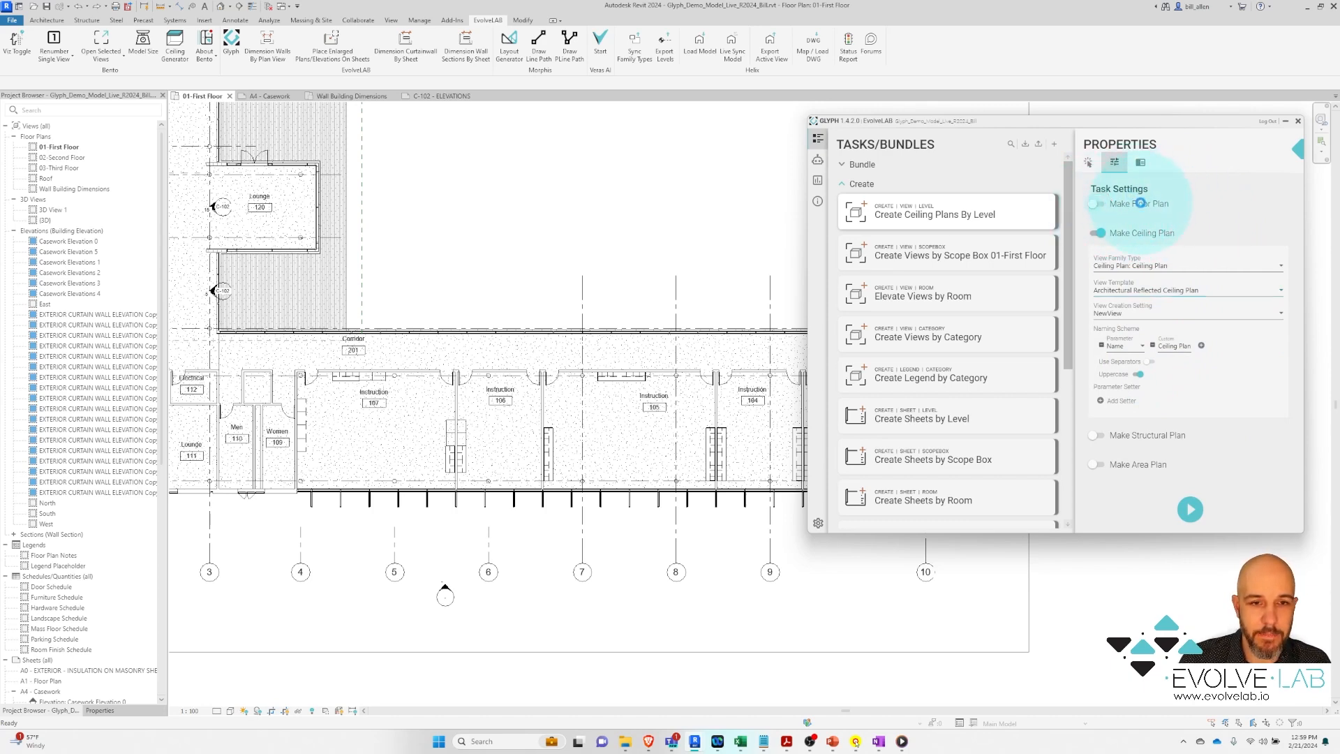
pyautogui.click(1140, 203)
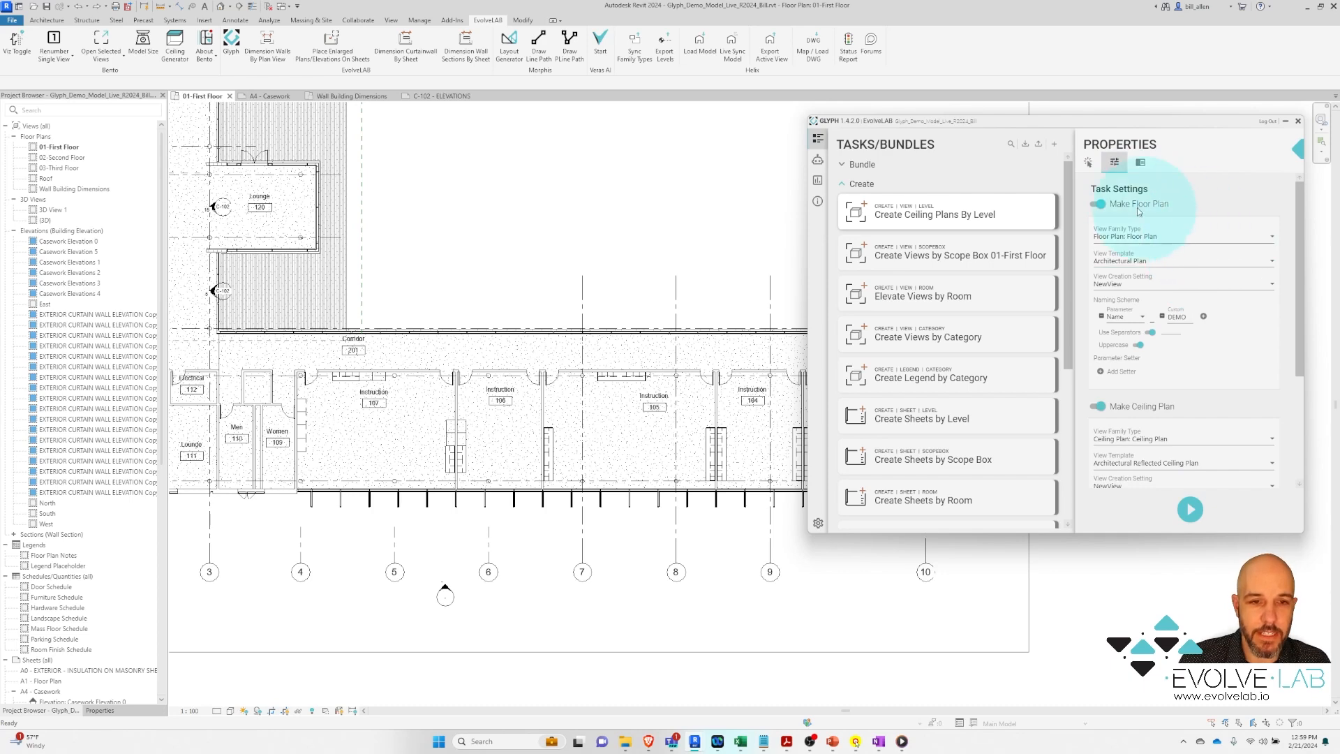
pyautogui.click(1100, 205)
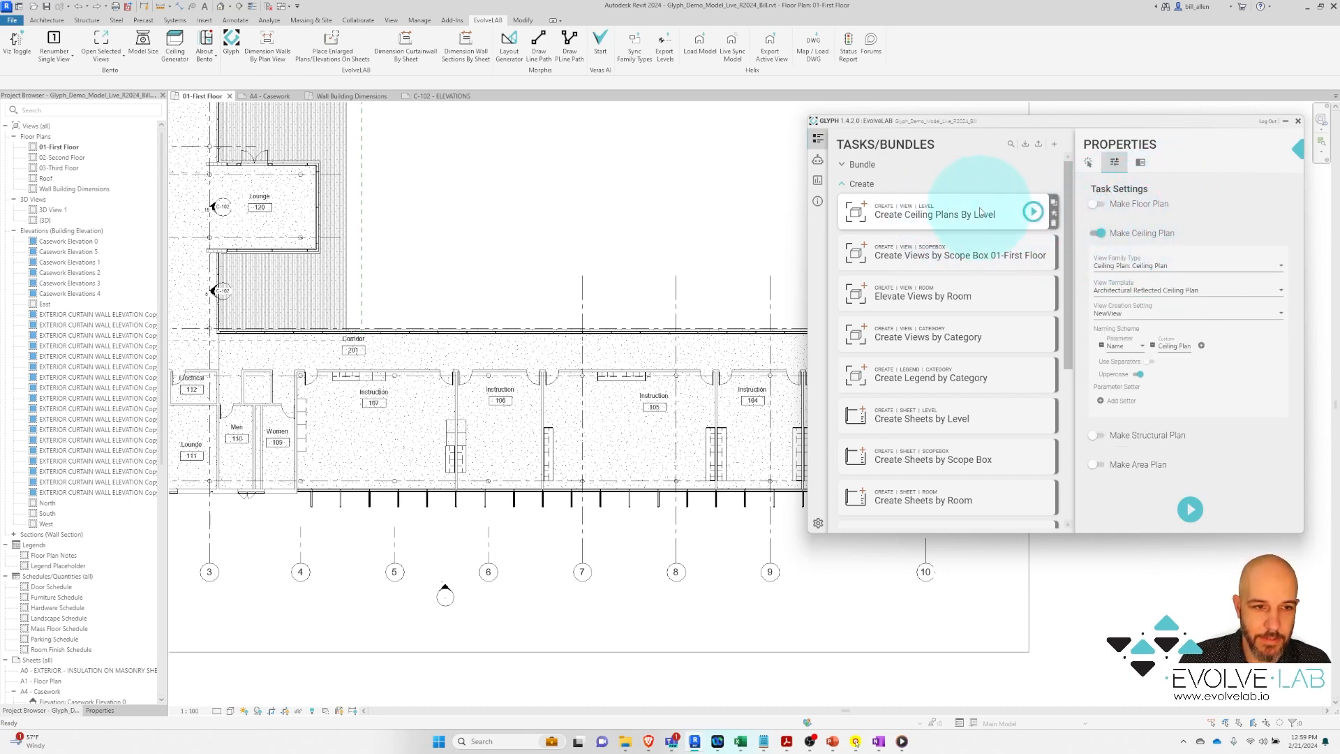
pyautogui.click(1143, 163)
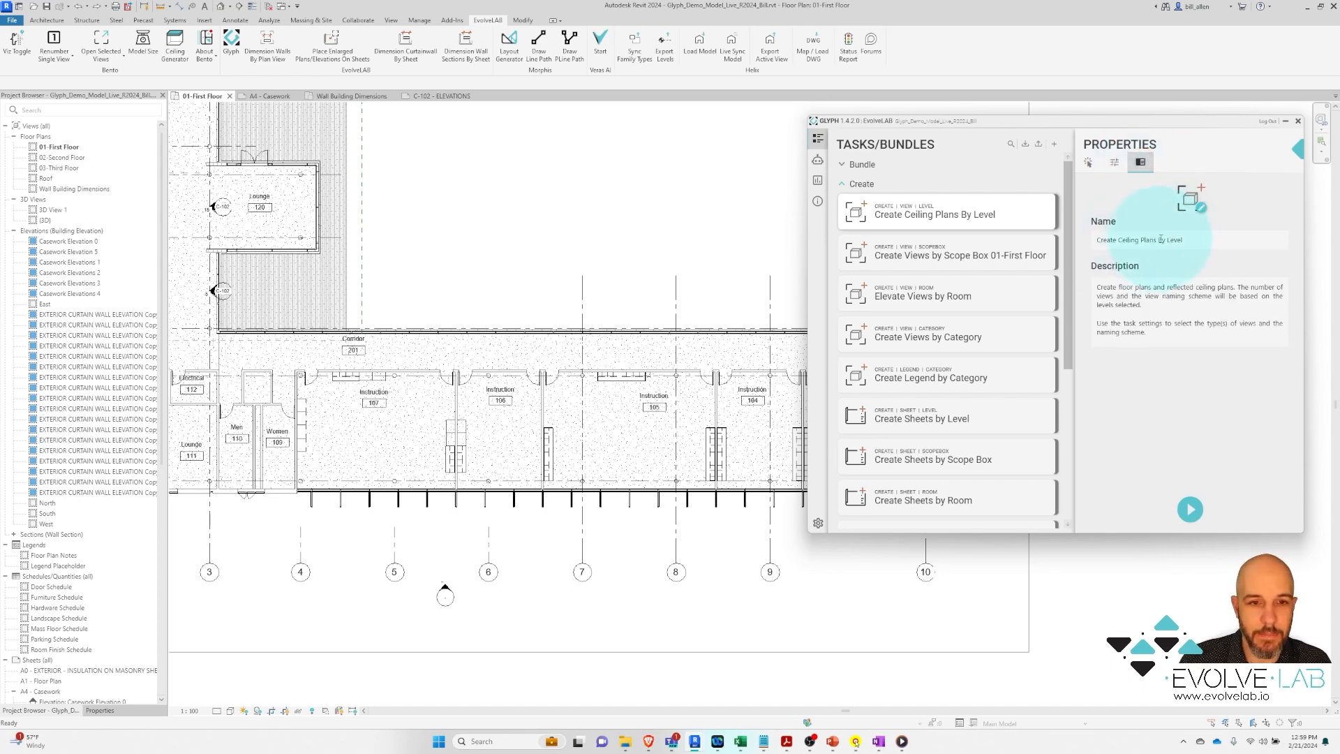
pyautogui.click(1089, 164)
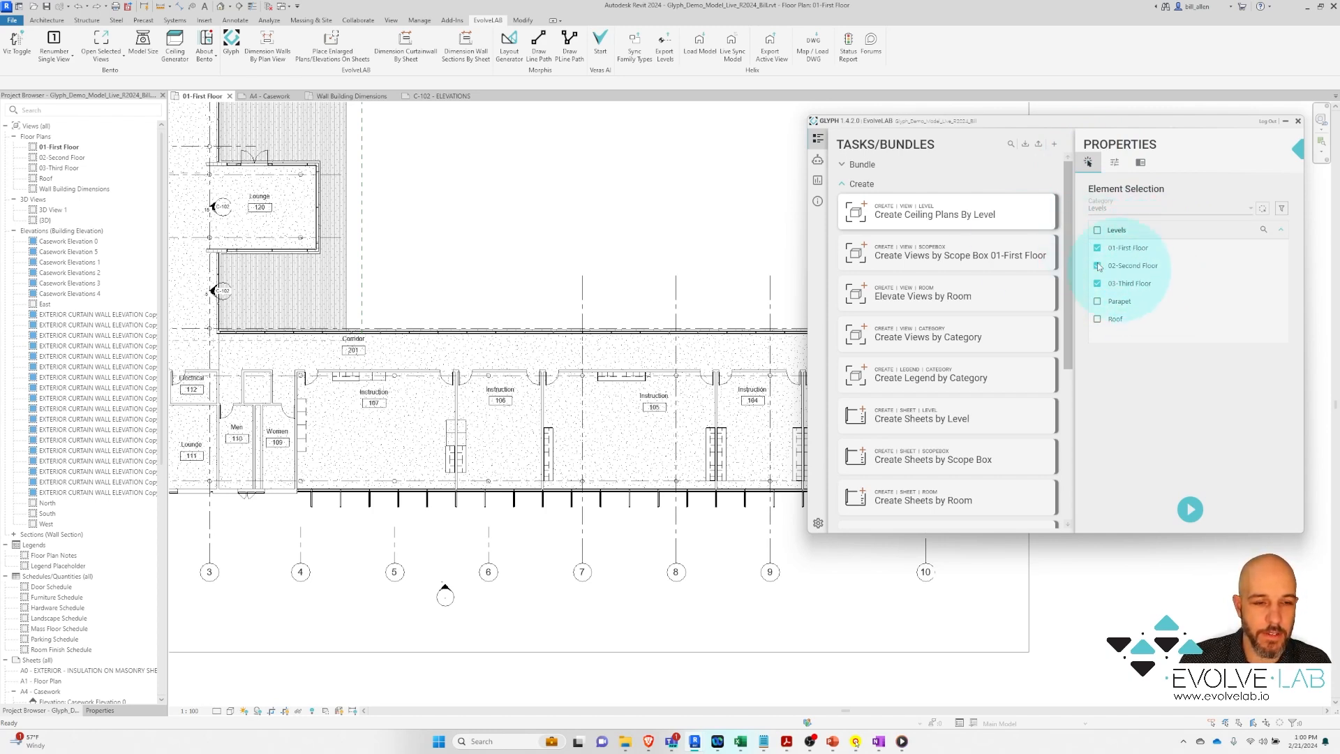
# Run the ceiling plan task and select the three new ceiling plans in the Project Browser
pyautogui.click(1190, 509)
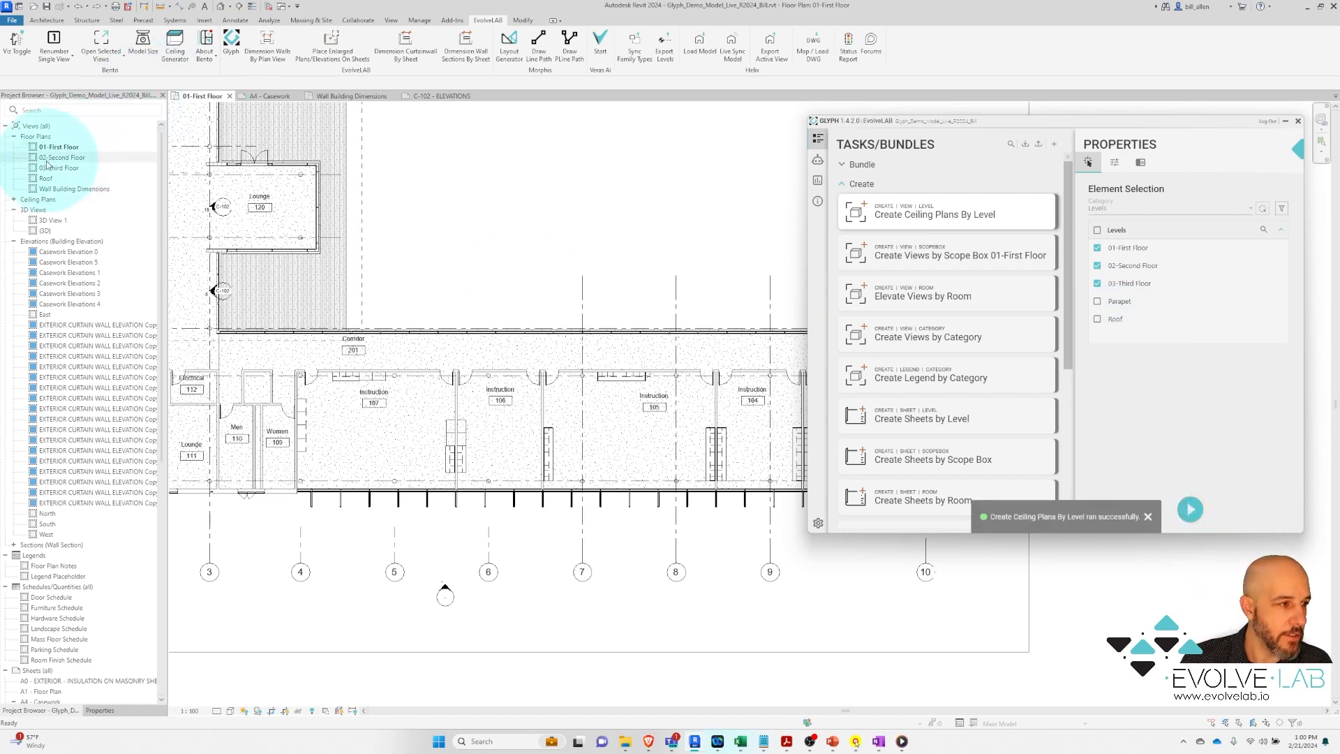
pyautogui.click(14, 200)
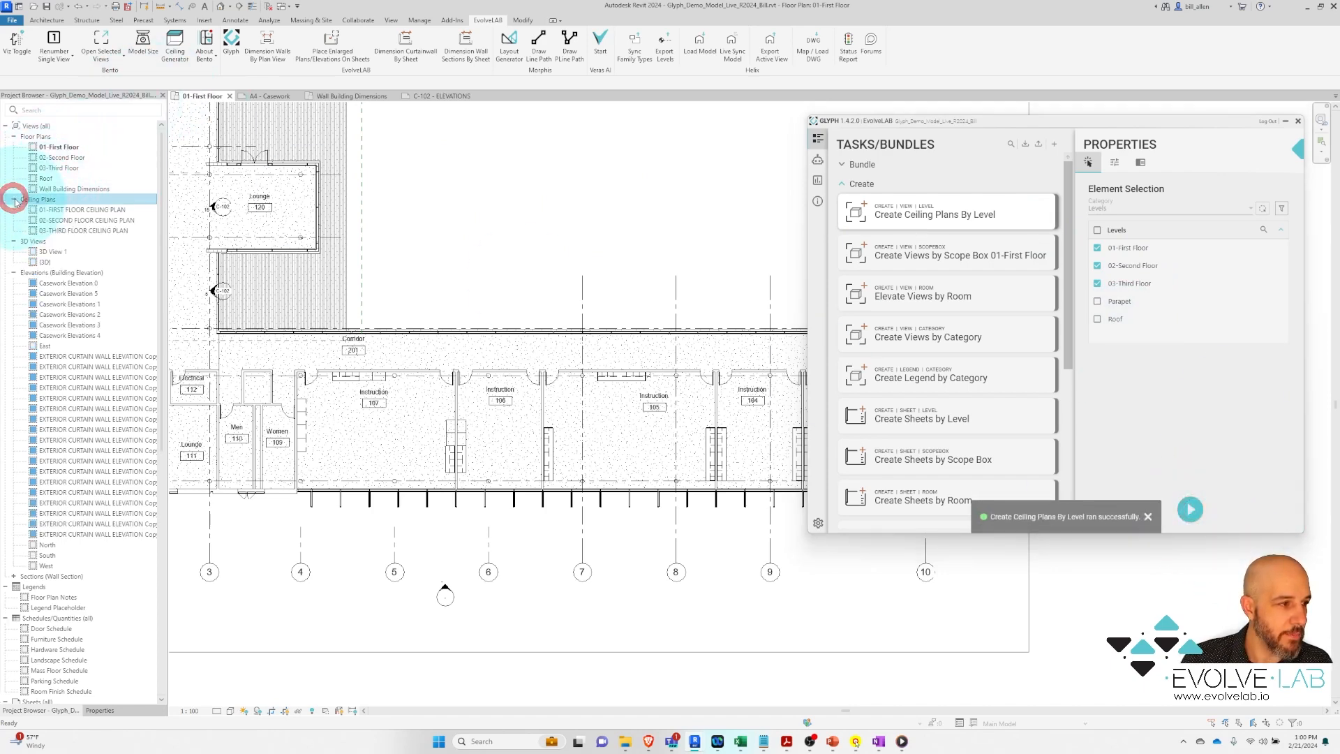
pyautogui.click(81, 209)
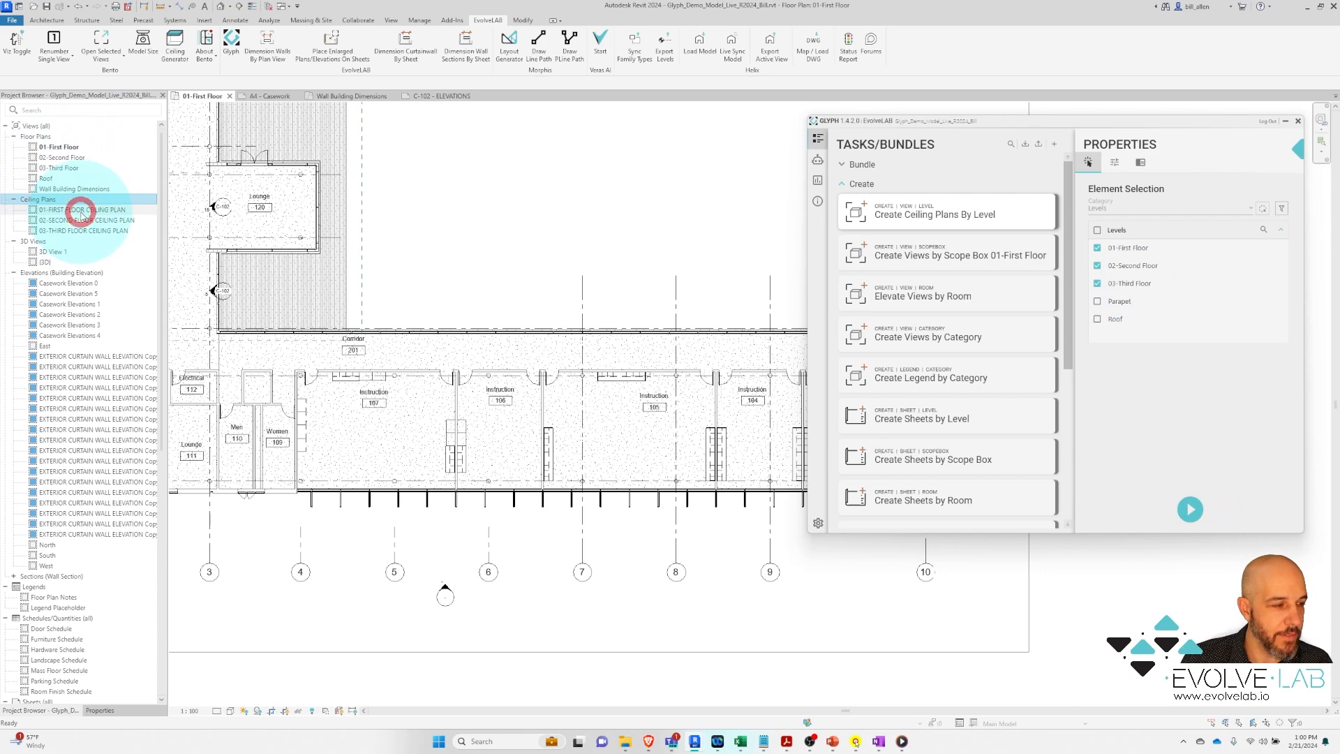
pyautogui.keyDown('shift'); pyautogui.click(83, 232); pyautogui.keyUp('shift')
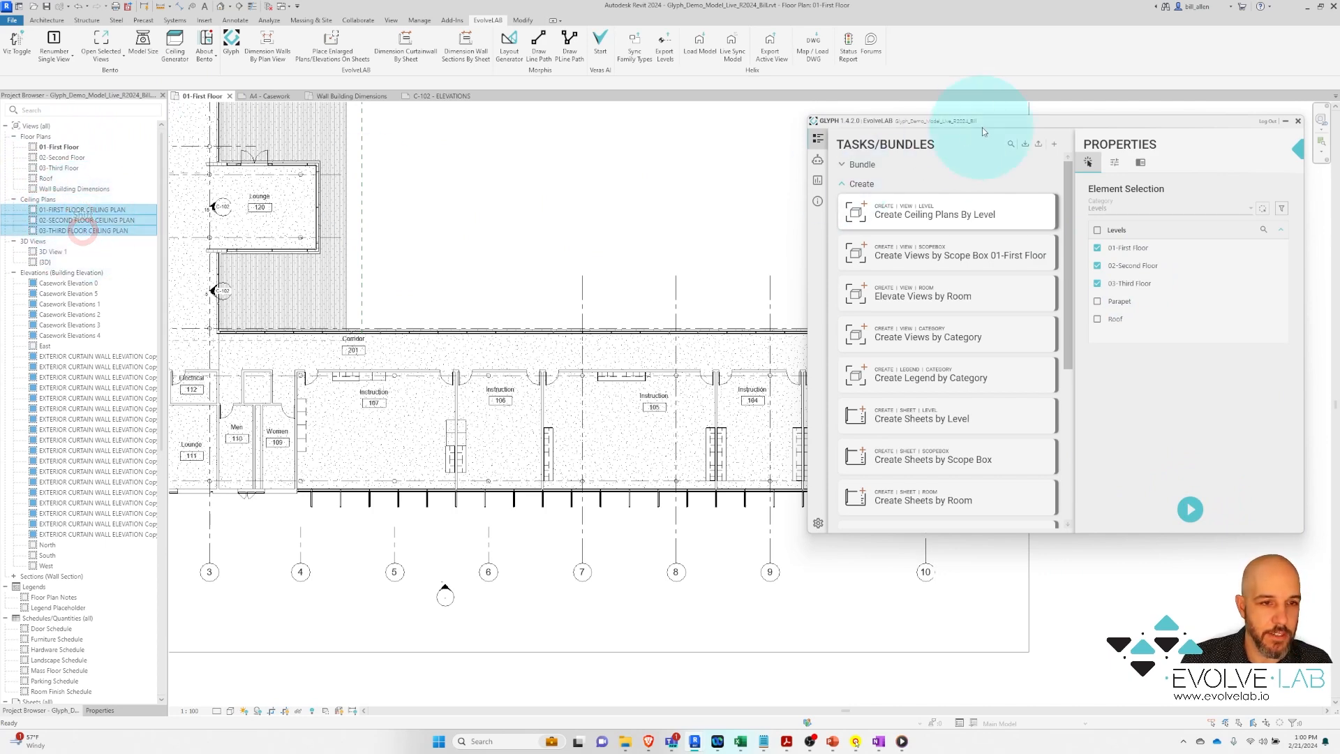
pyautogui.moveTo(939, 123); pyautogui.dragTo(272, 173)
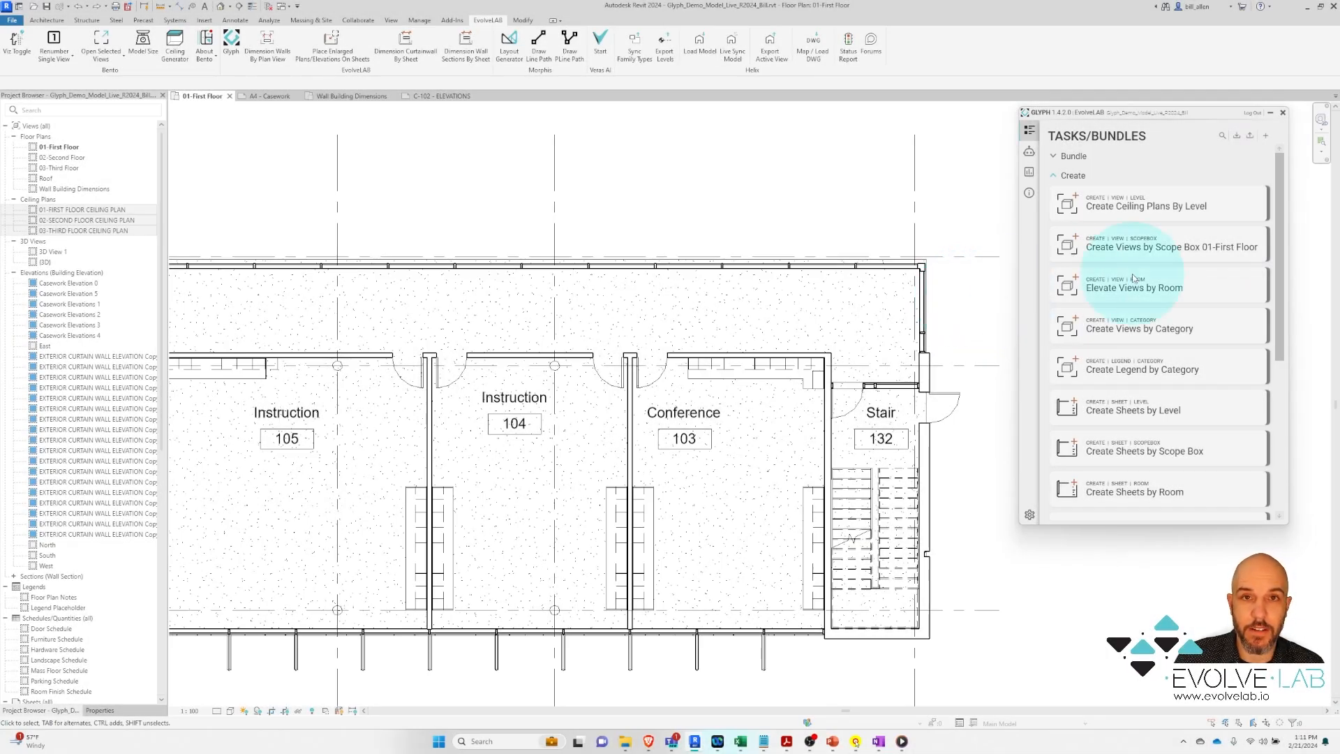
# Run Create enlarged plans by room for rooms 103 Conference and 104–107 Instruction
pyautogui.moveTo(1279, 227); pyautogui.dragTo(1283, 303)
pyautogui.scroll(-6, 1282, 304)
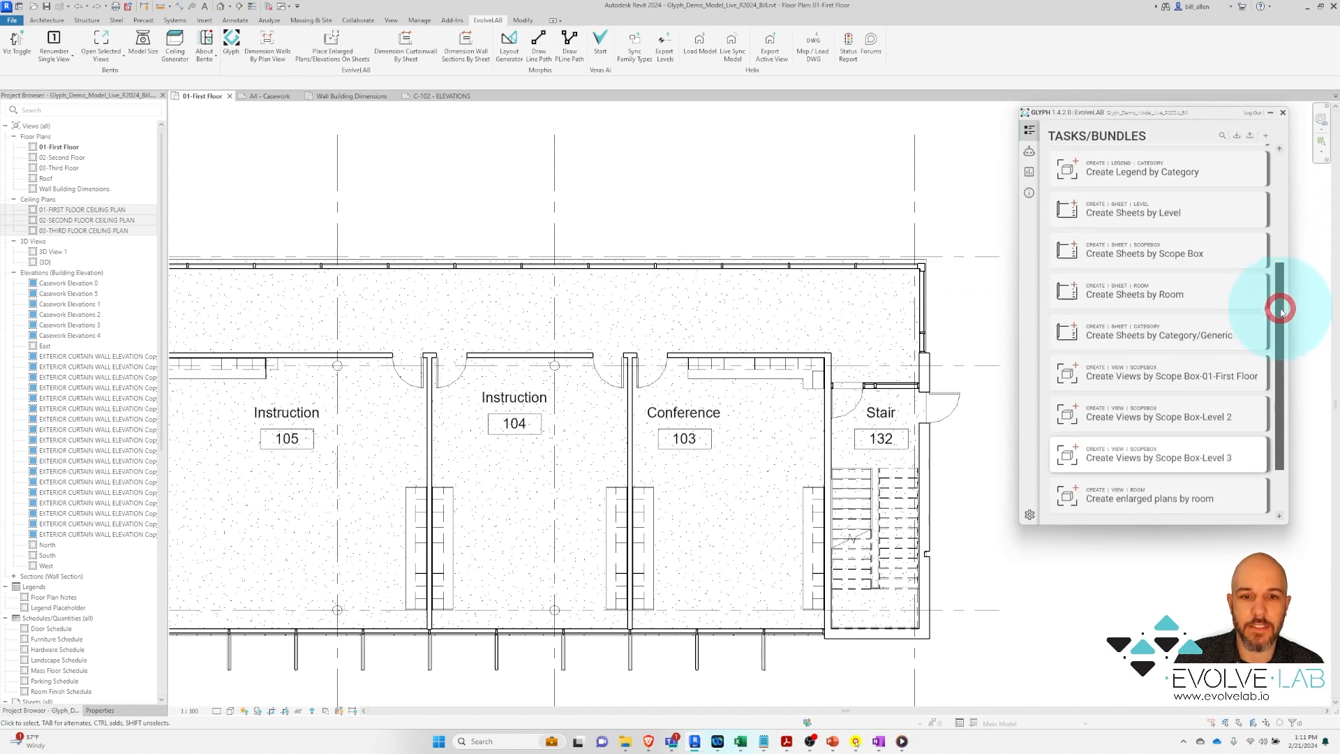
pyautogui.click(1166, 437)
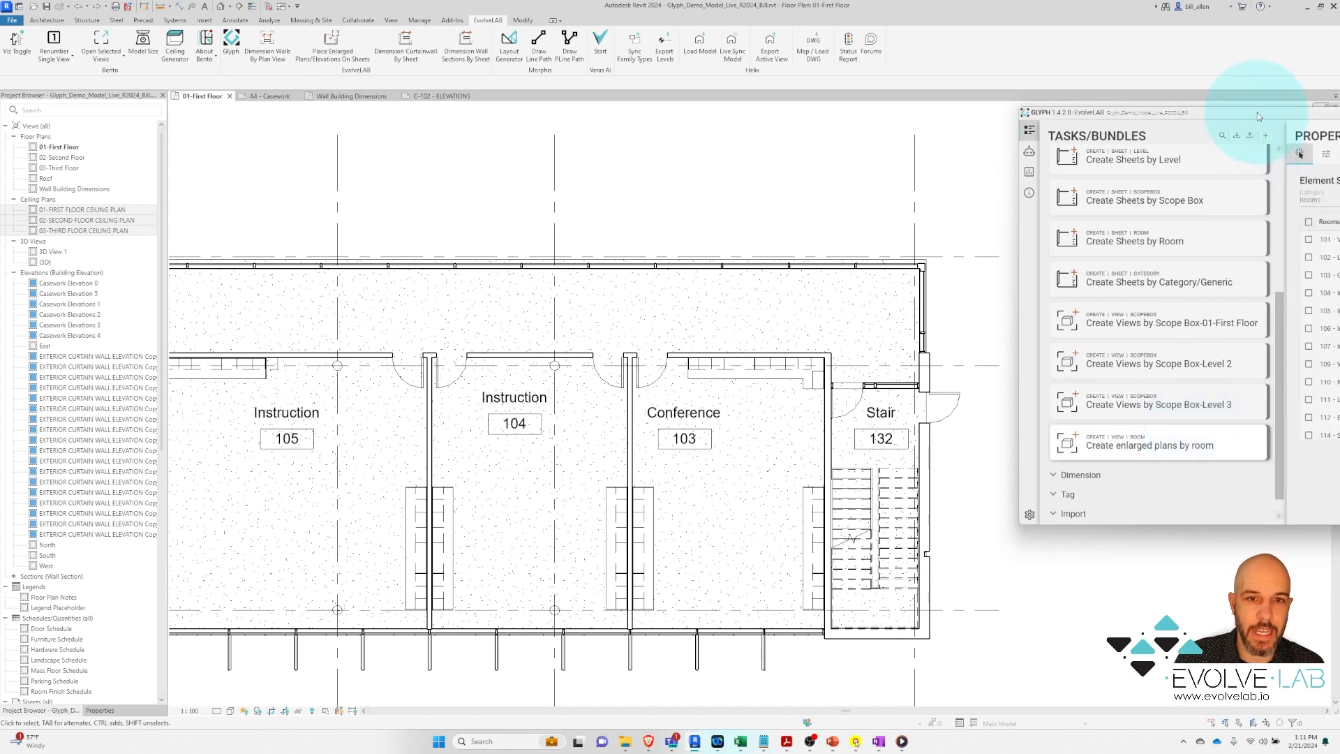
pyautogui.moveTo(1258, 111); pyautogui.dragTo(1030, 107)
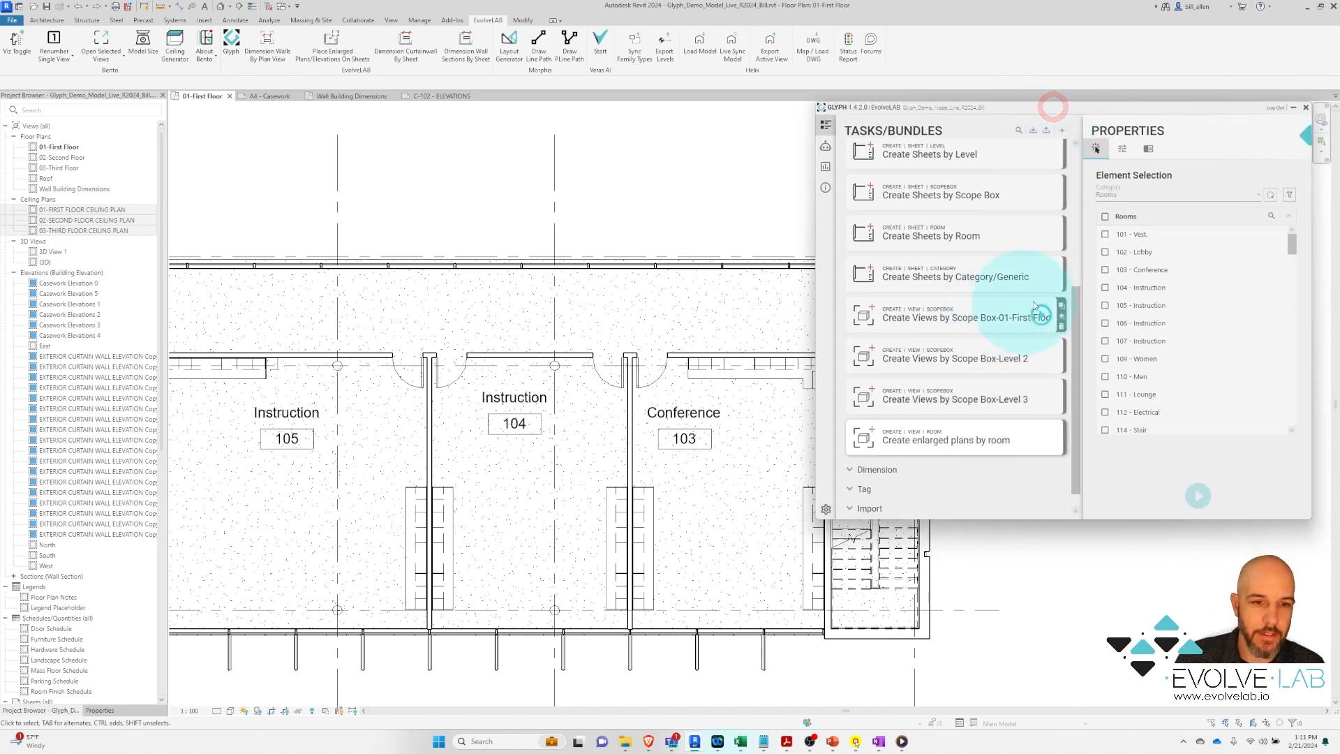
pyautogui.click(1105, 271)
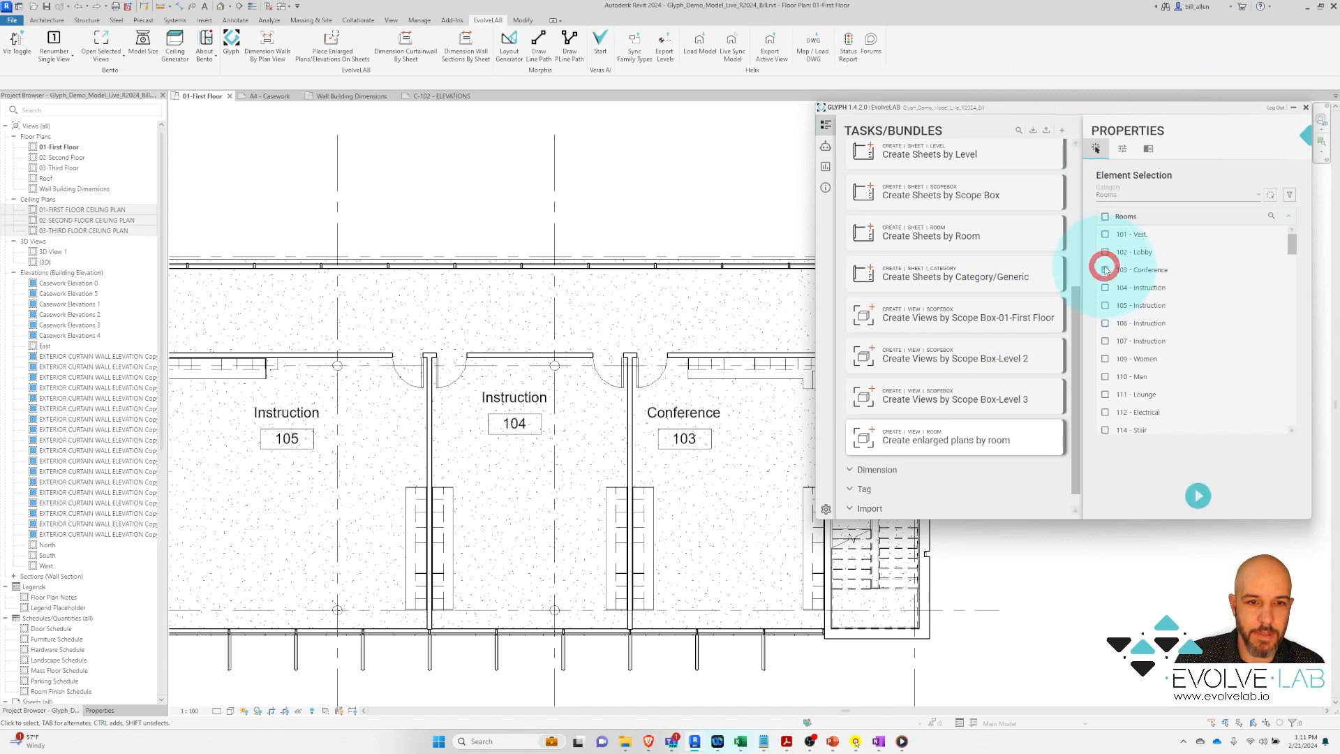
pyautogui.click(1105, 288)
pyautogui.click(1105, 305)
pyautogui.click(1105, 323)
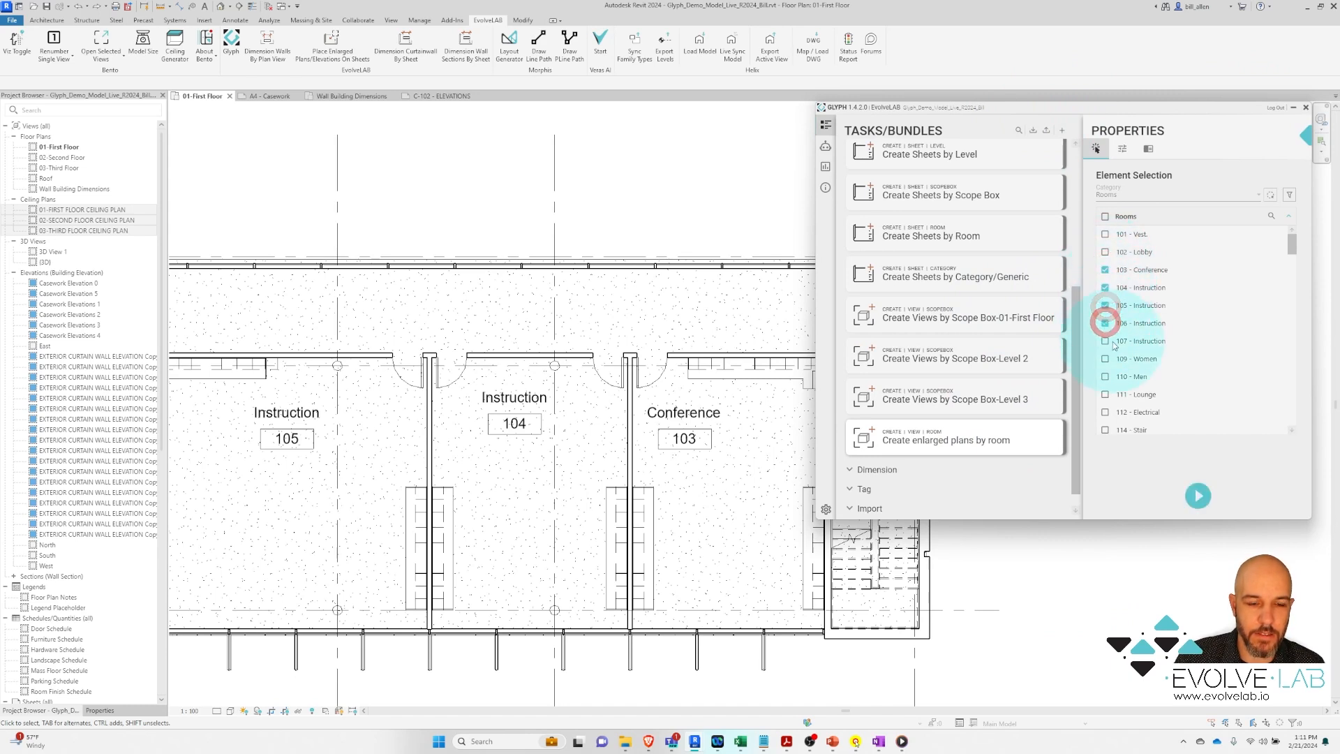
pyautogui.click(1105, 340)
pyautogui.click(1198, 496)
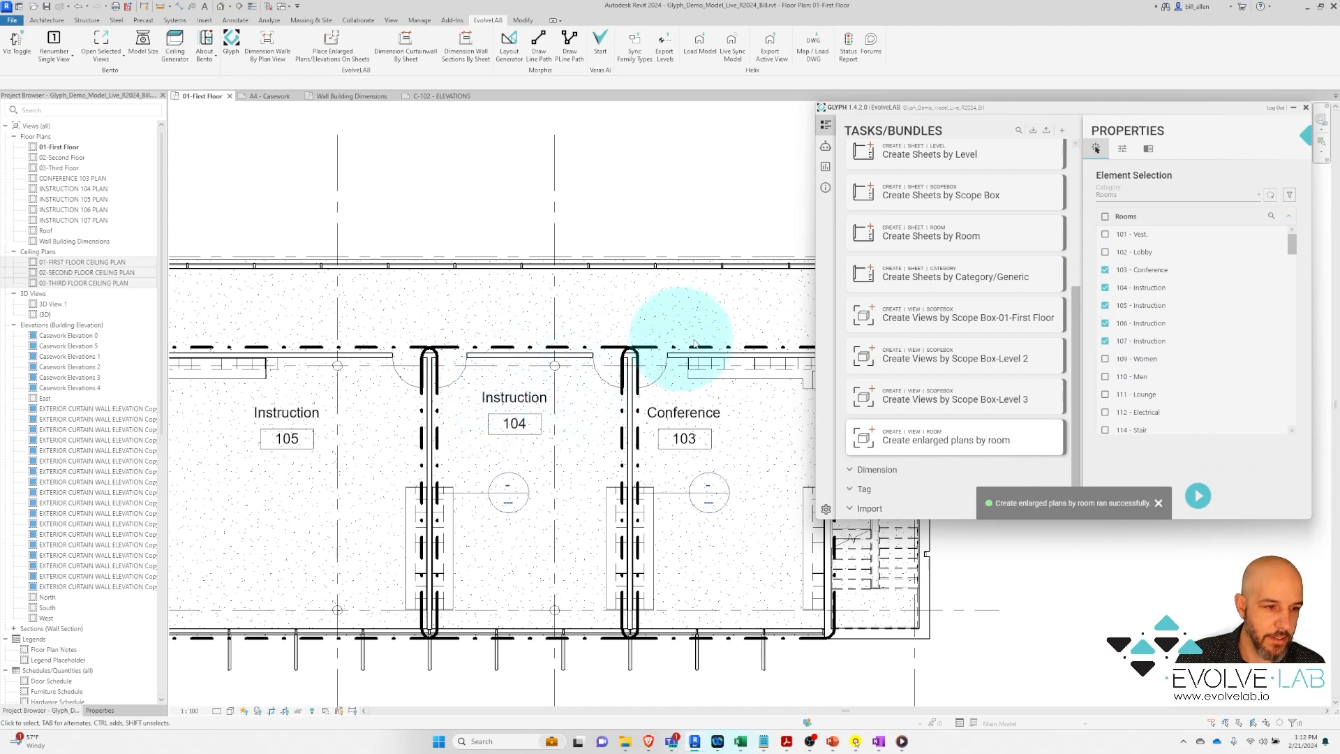
# Uncheck rooms 103 through 107 in Glyph's room list
pyautogui.click(1105, 269)
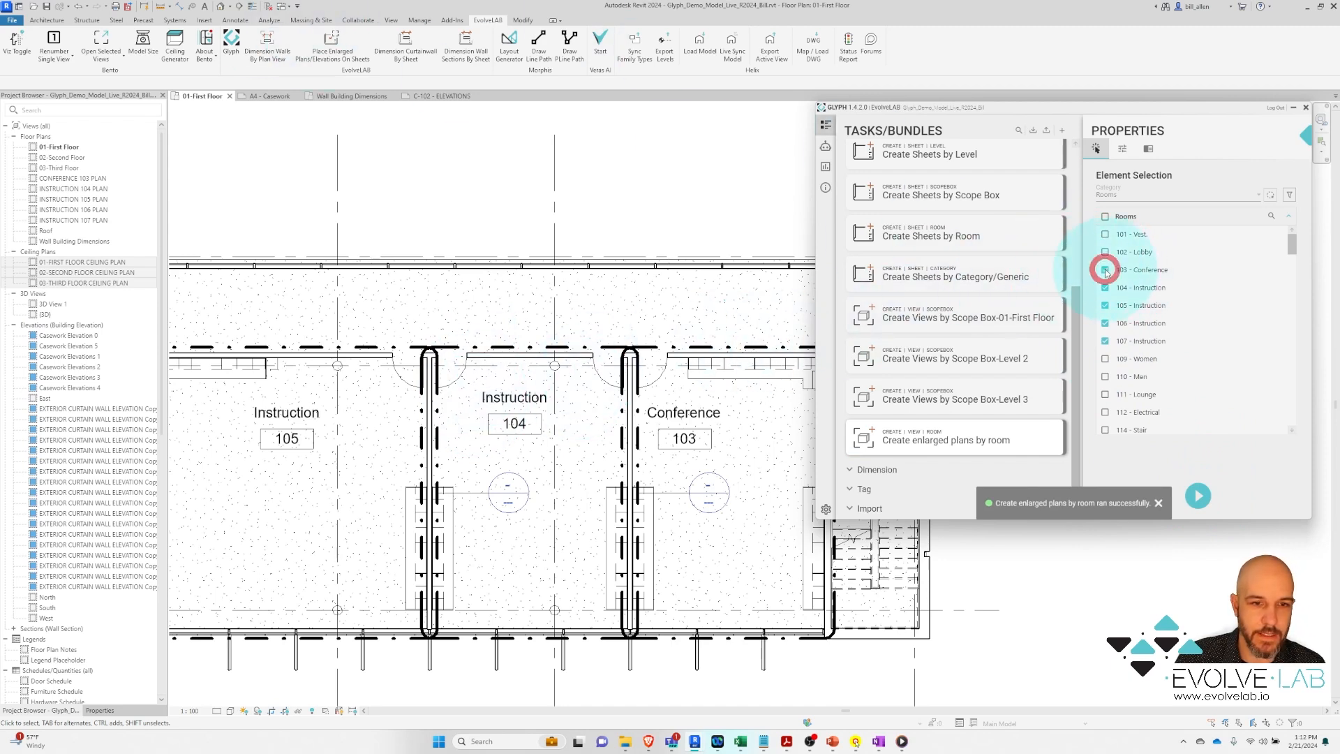
pyautogui.click(1105, 287)
pyautogui.click(1105, 305)
pyautogui.click(1105, 323)
pyautogui.click(1105, 340)
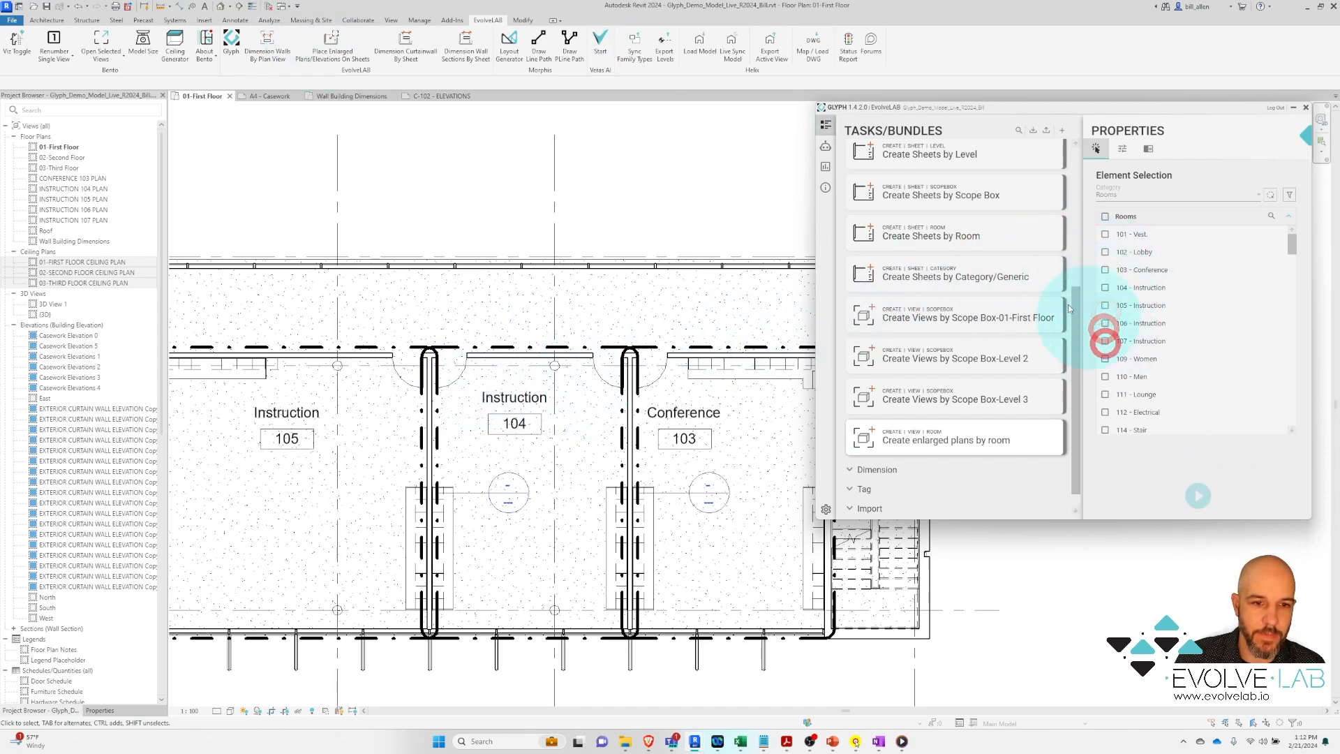
# Undo the enlarged plans, then pick rooms 103 and 104 in the plan and rerun the task
pyautogui.click(78, 5)
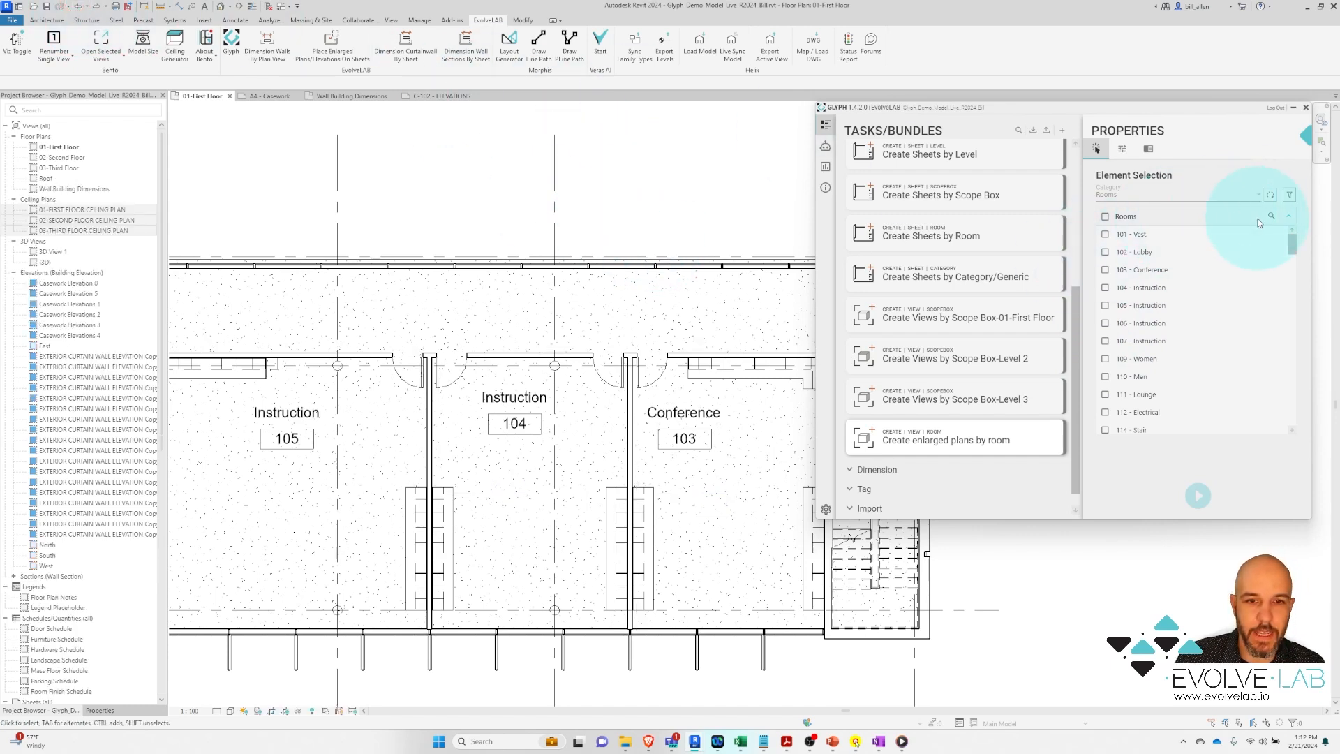
pyautogui.click(1270, 195)
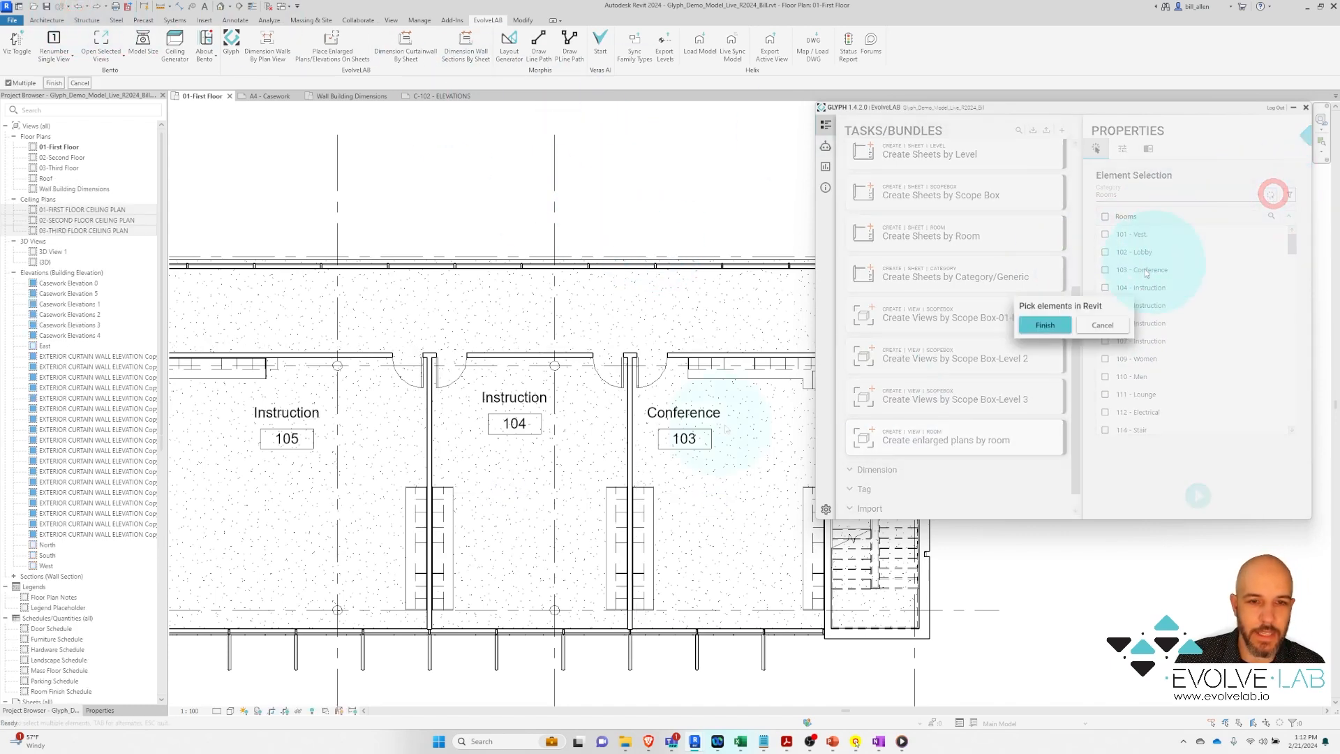
pyautogui.click(706, 482)
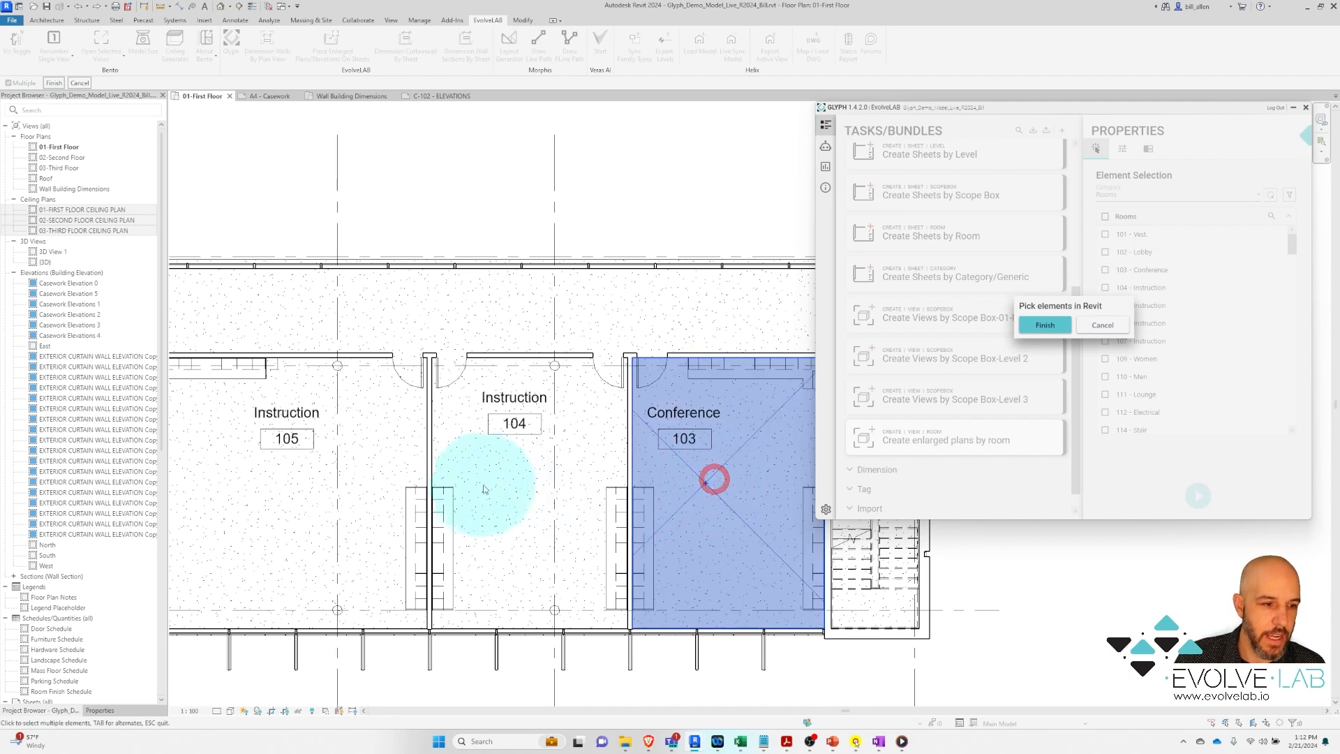
pyautogui.click(511, 470)
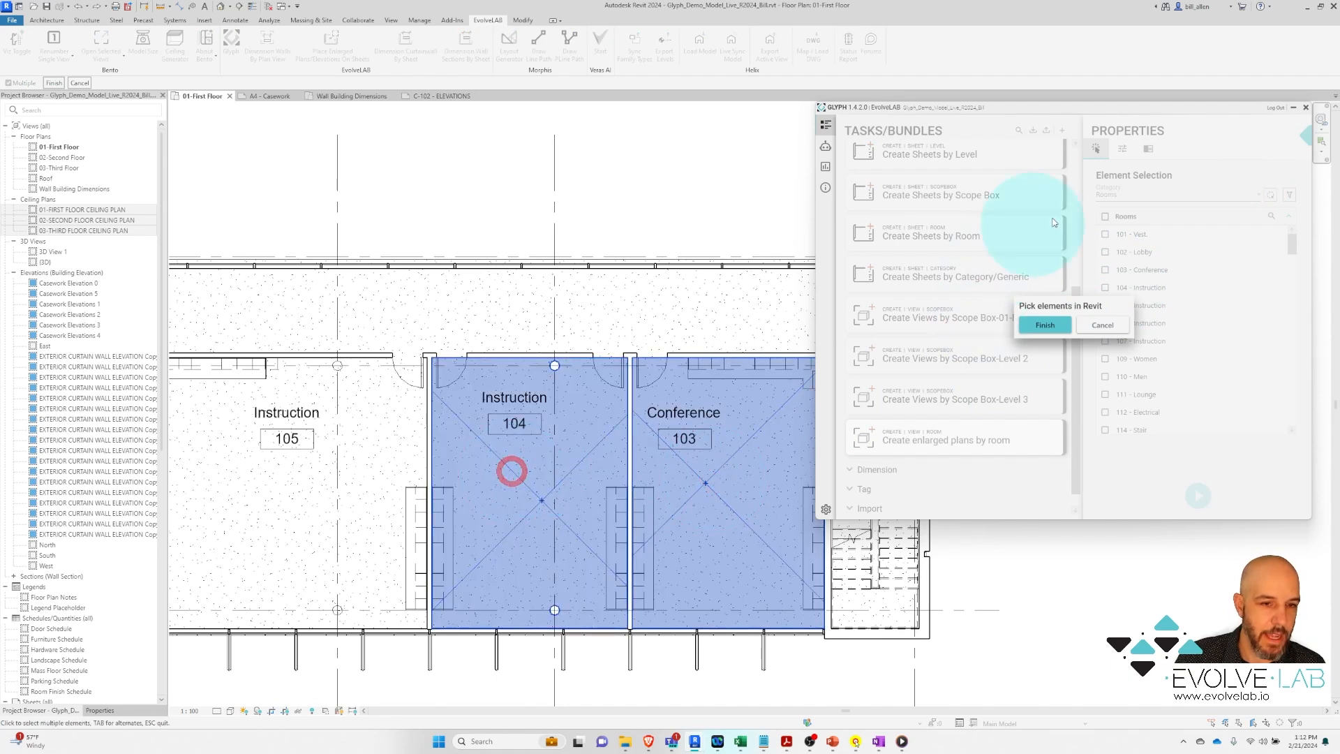
pyautogui.click(1066, 322)
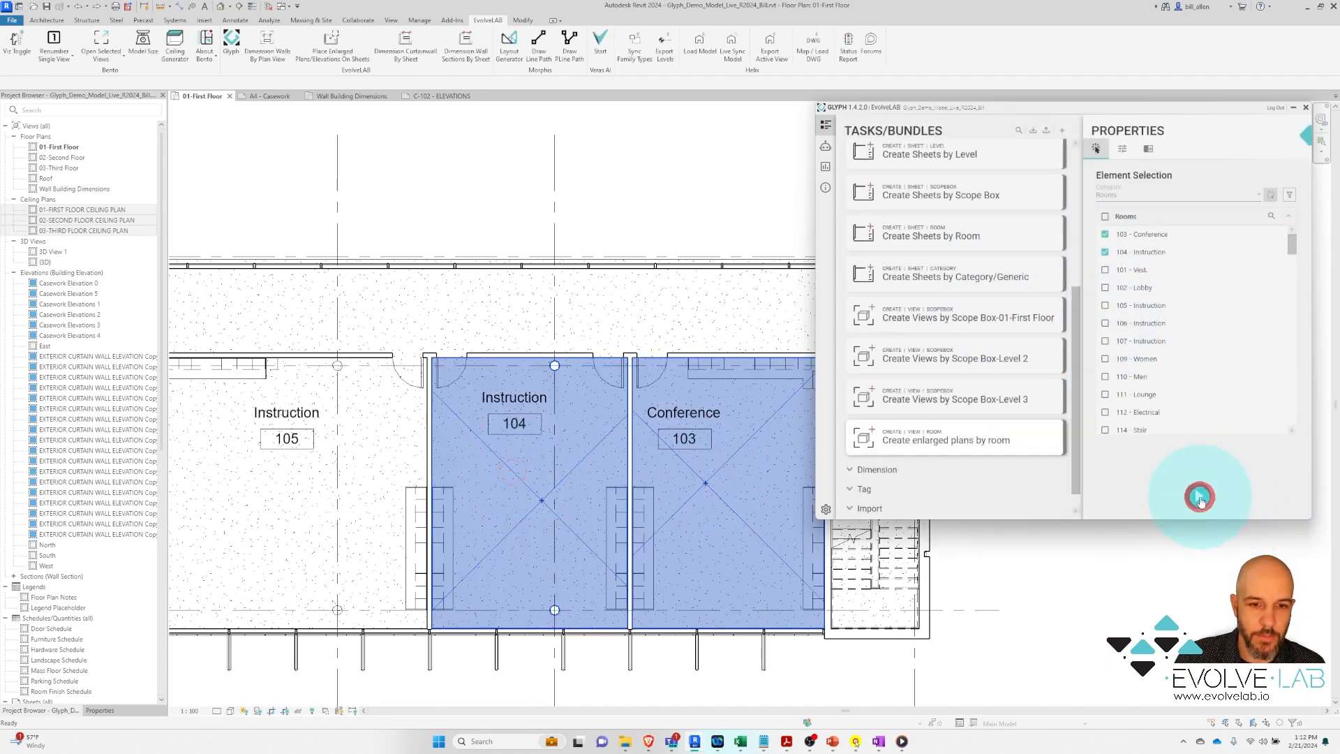
pyautogui.click(1199, 483)
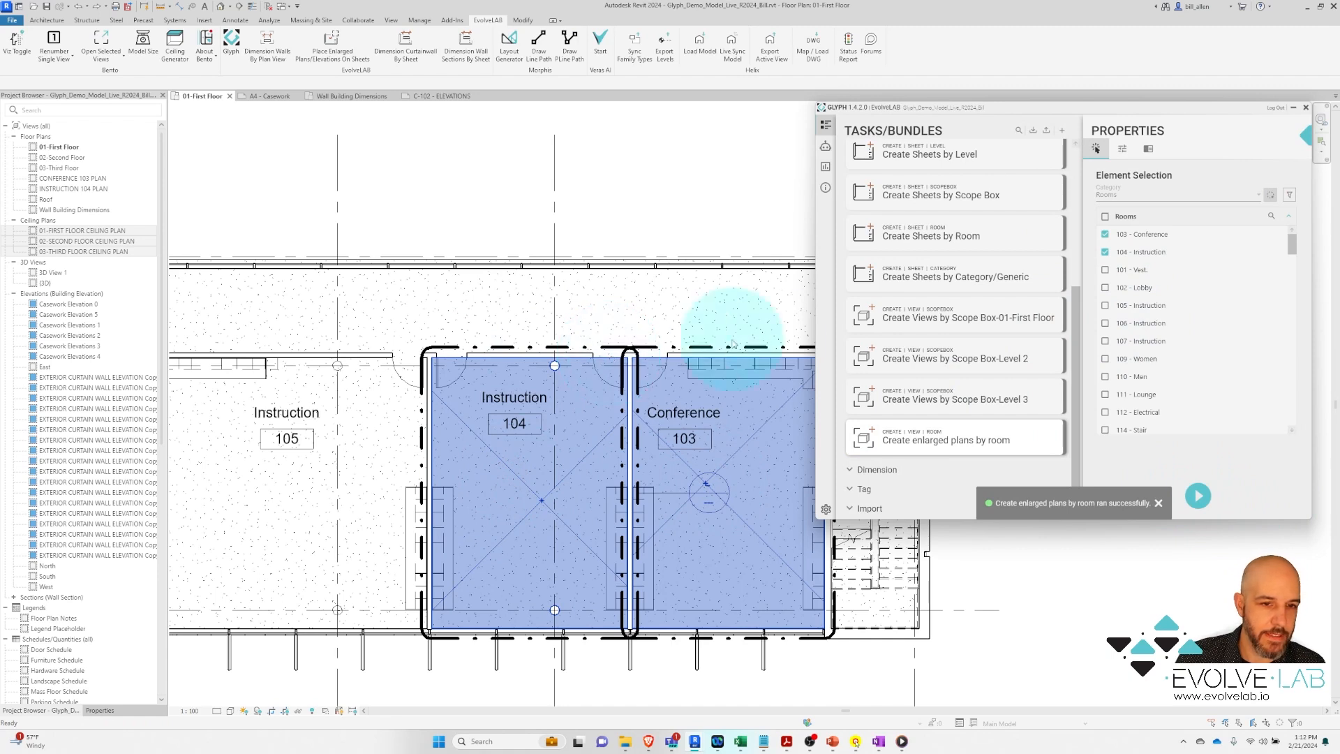
# Undo those enlarged plans and uncheck rooms 103 and 104
pyautogui.click(79, 6)
pyautogui.click(1104, 234)
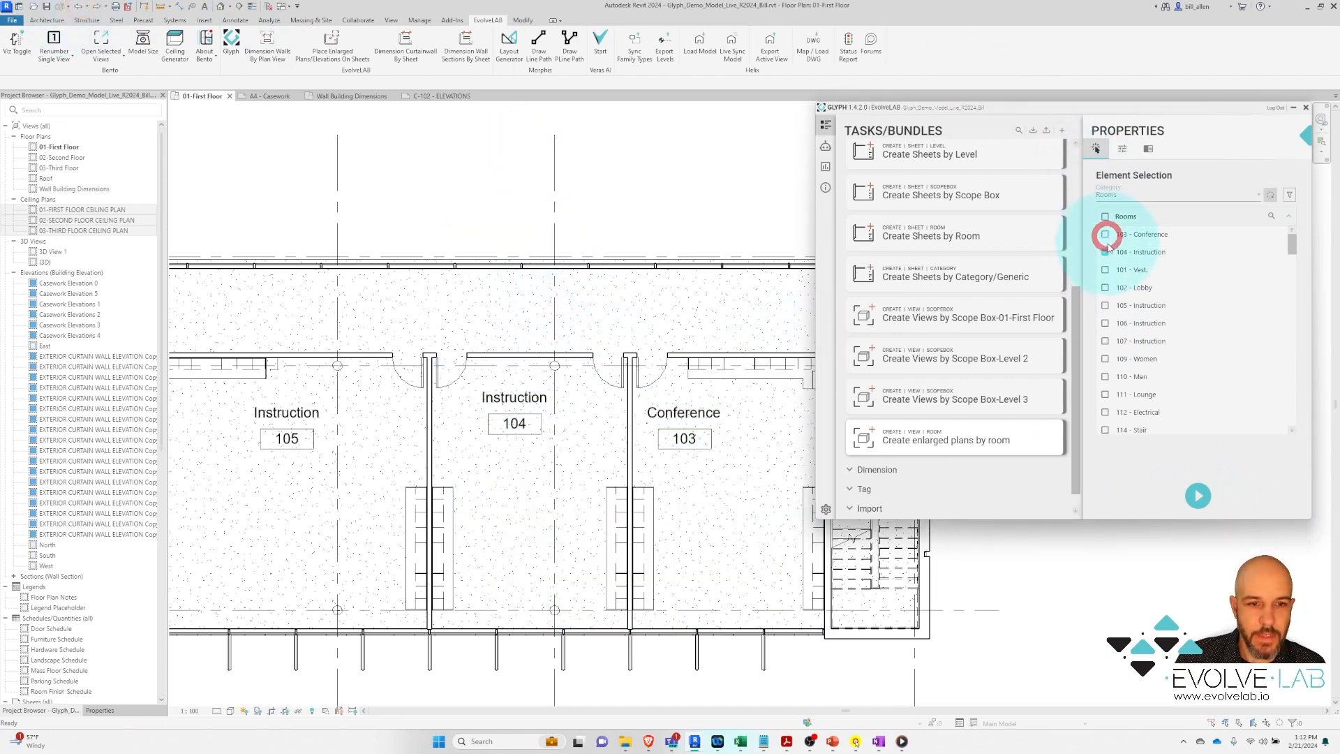
pyautogui.click(1106, 251)
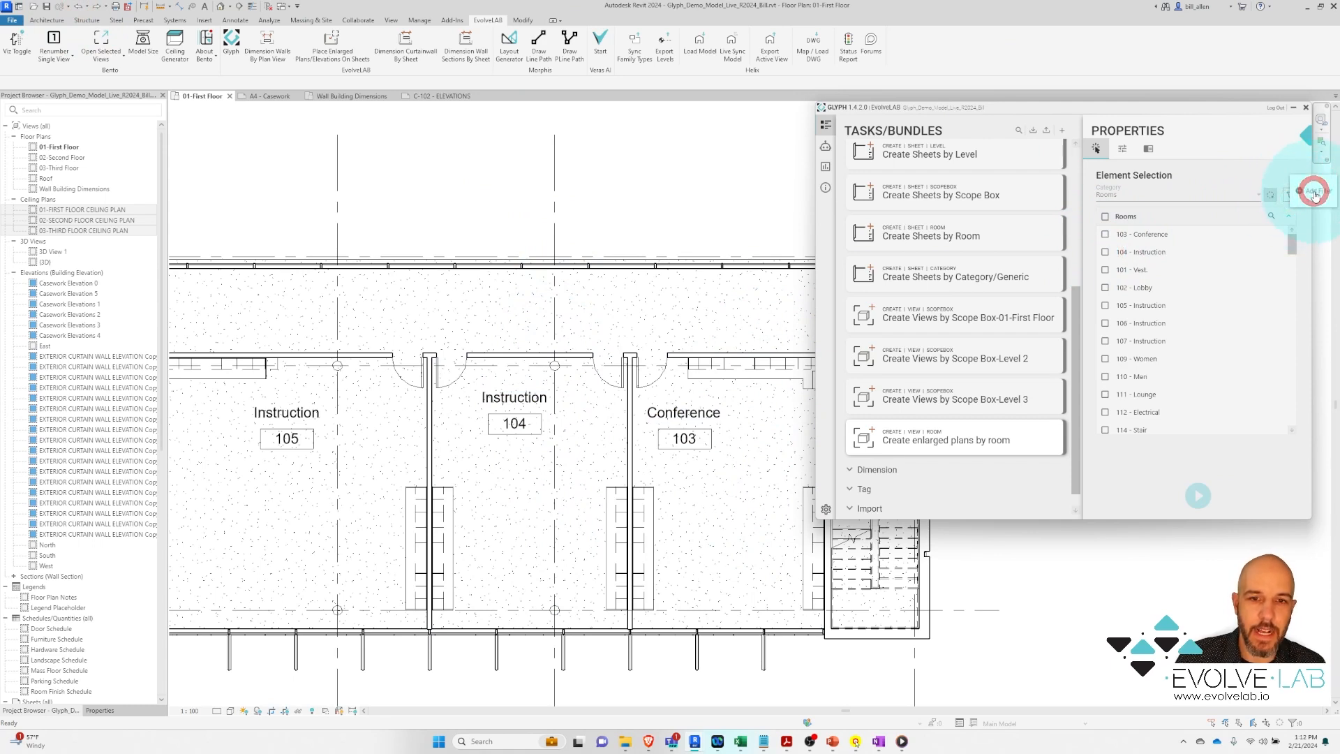
# Filter the room list to rooms whose Name contains 'Conference'
pyautogui.click(1290, 199)
pyautogui.click(1200, 145)
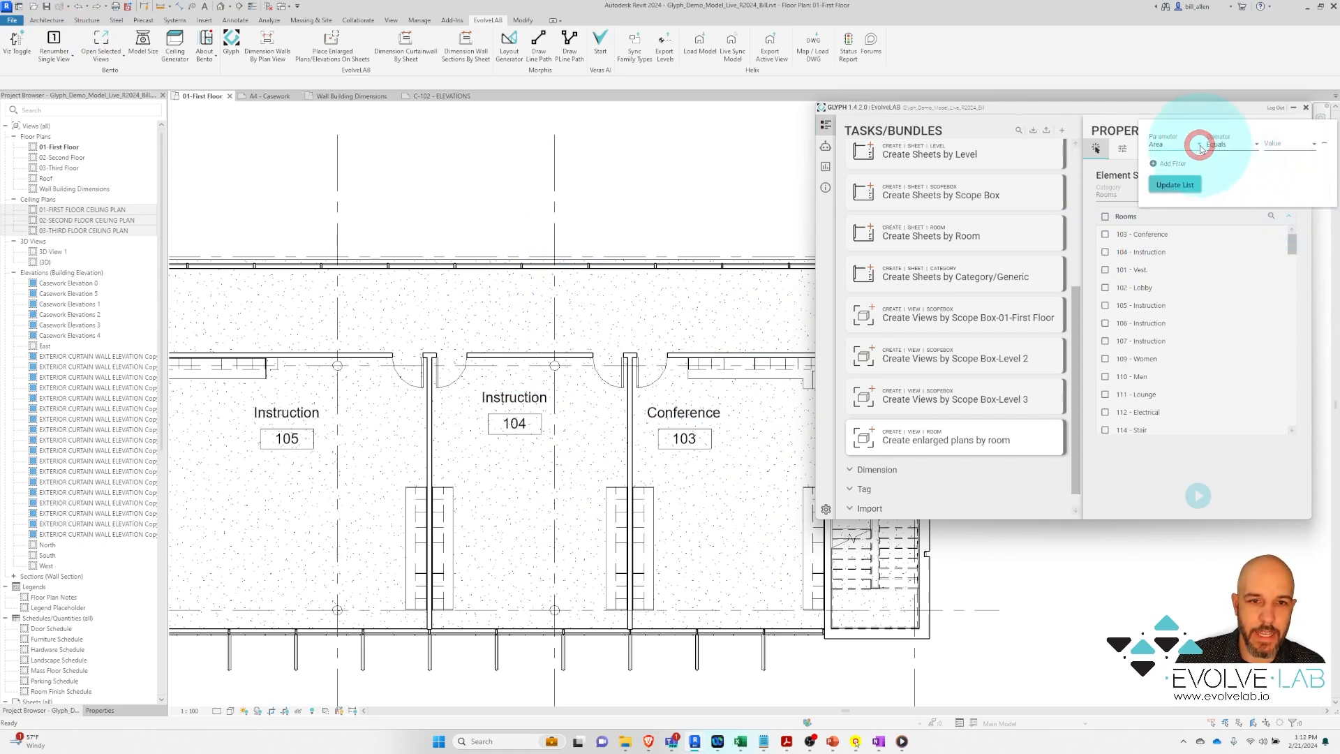
pyautogui.click(1200, 145)
pyautogui.moveTo(1233, 211); pyautogui.dragTo(1233, 254)
pyautogui.click(1179, 357)
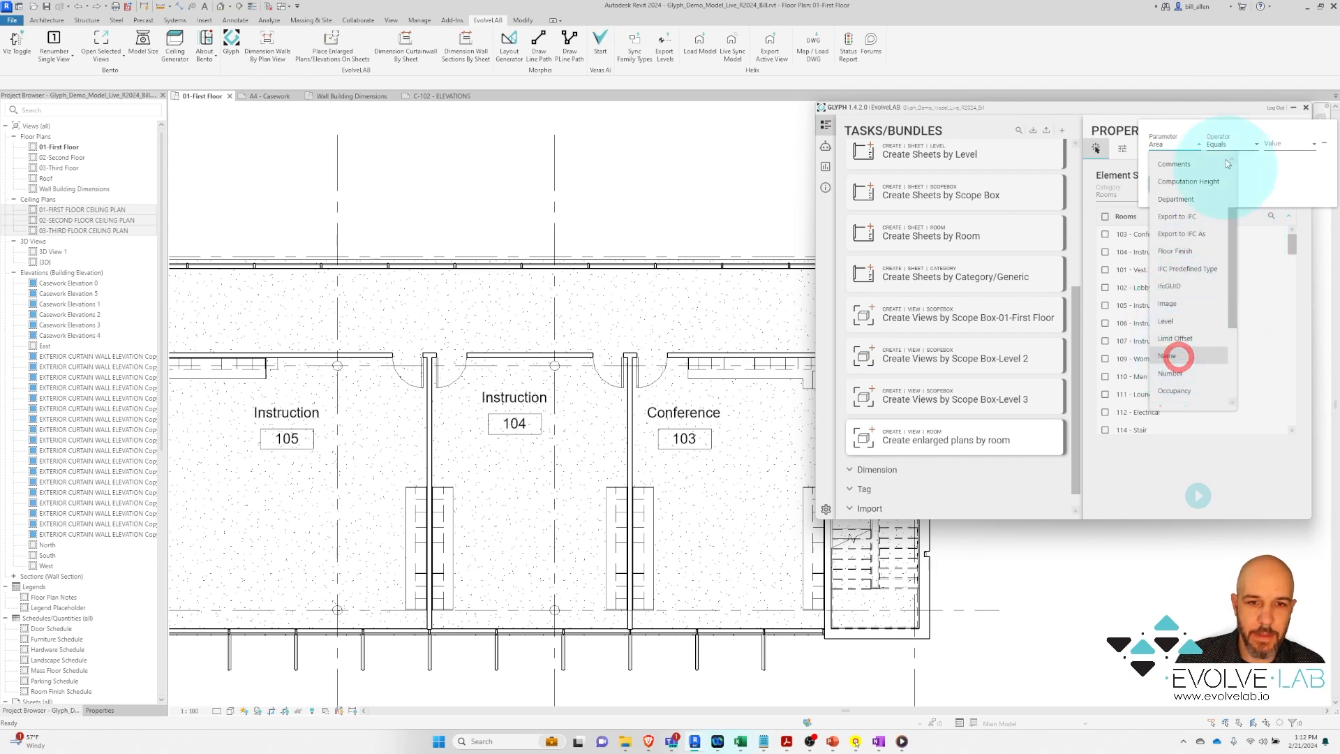
pyautogui.click(1233, 144)
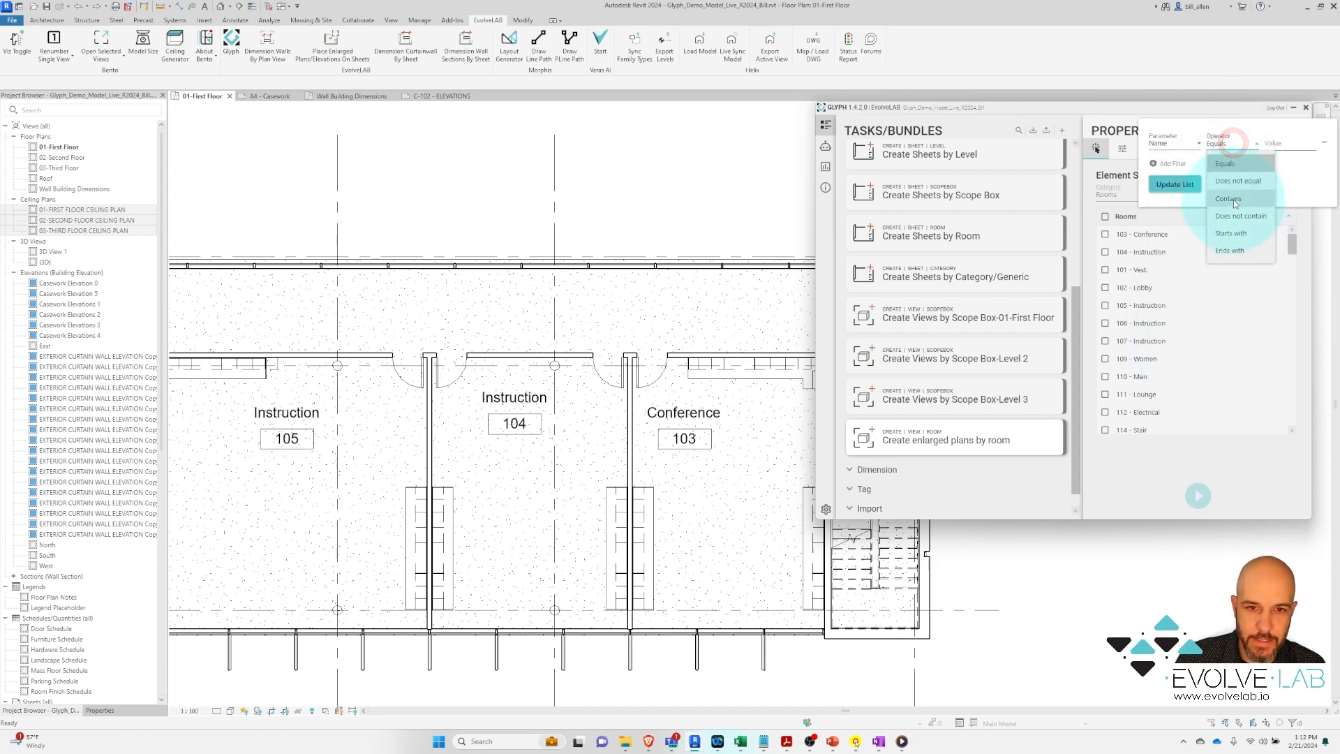
pyautogui.click(1233, 199)
pyautogui.click(1283, 142)
pyautogui.write('C')
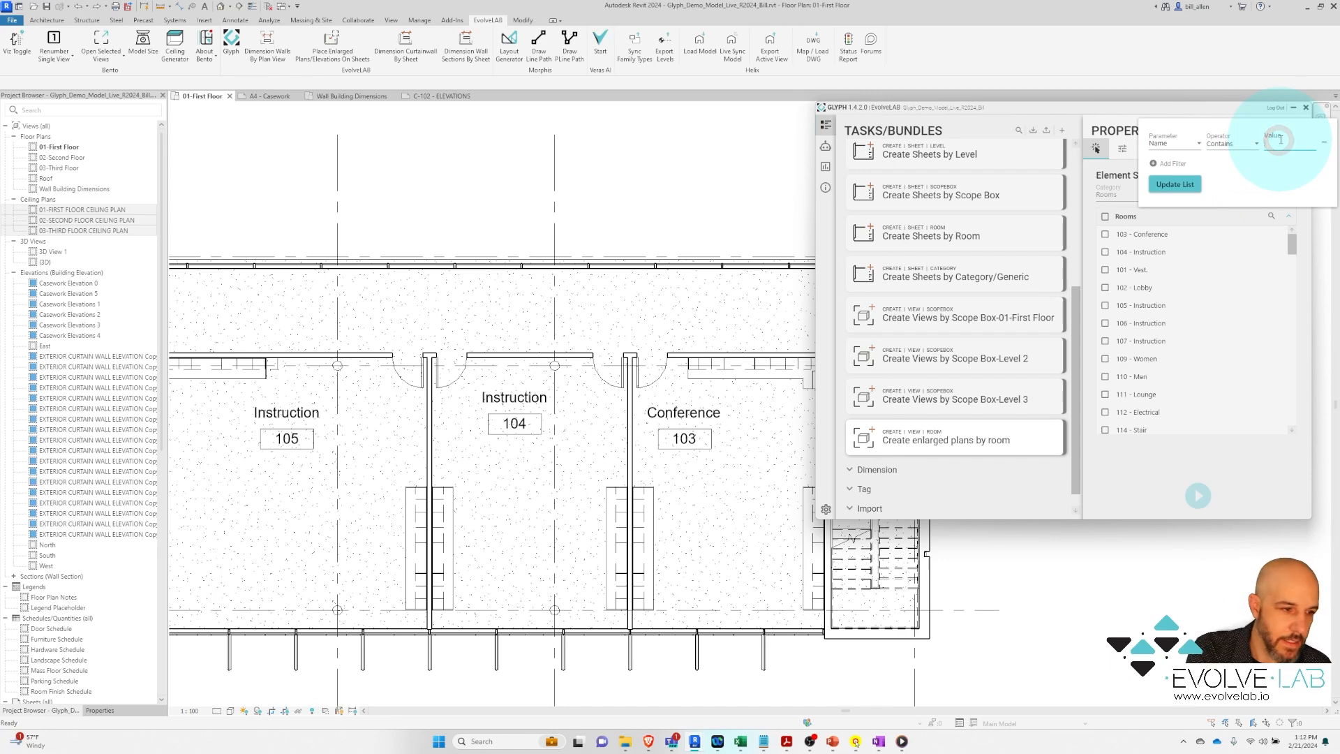
pyautogui.write('onf')
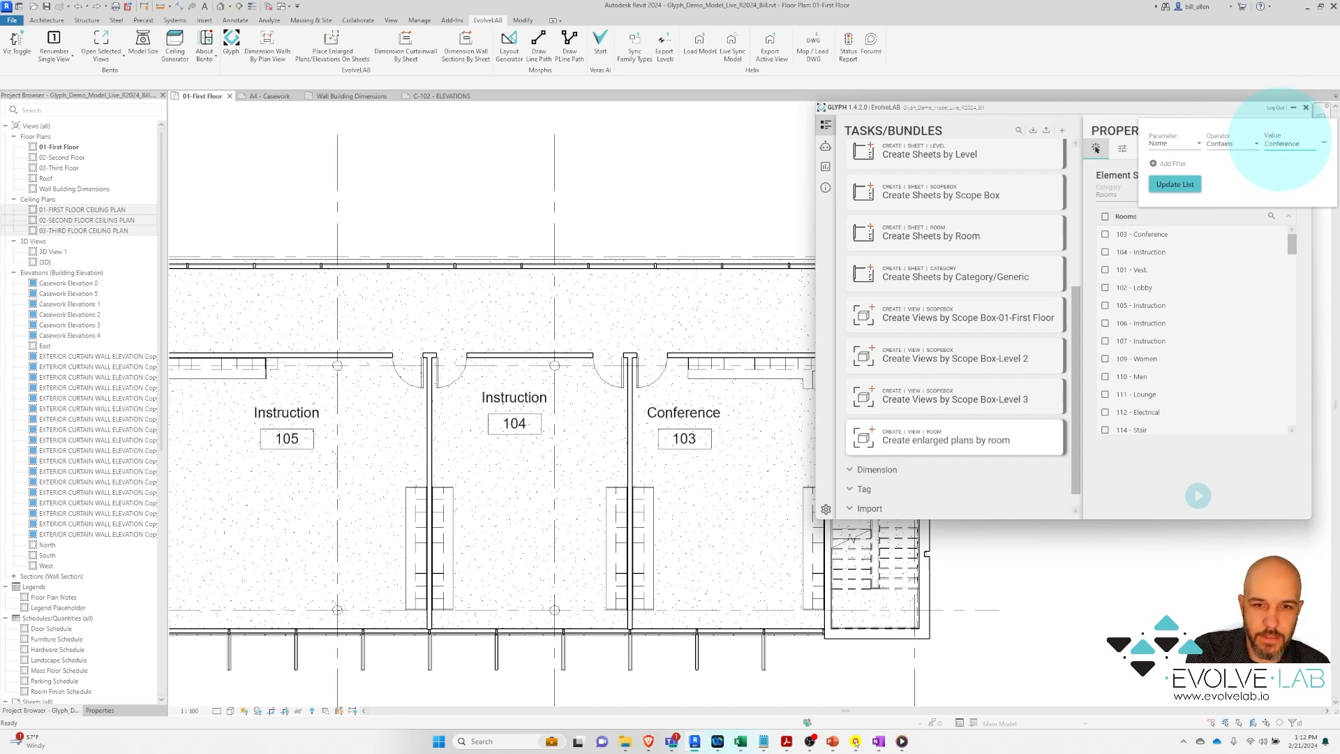
pyautogui.write('erence')
pyautogui.click(1175, 185)
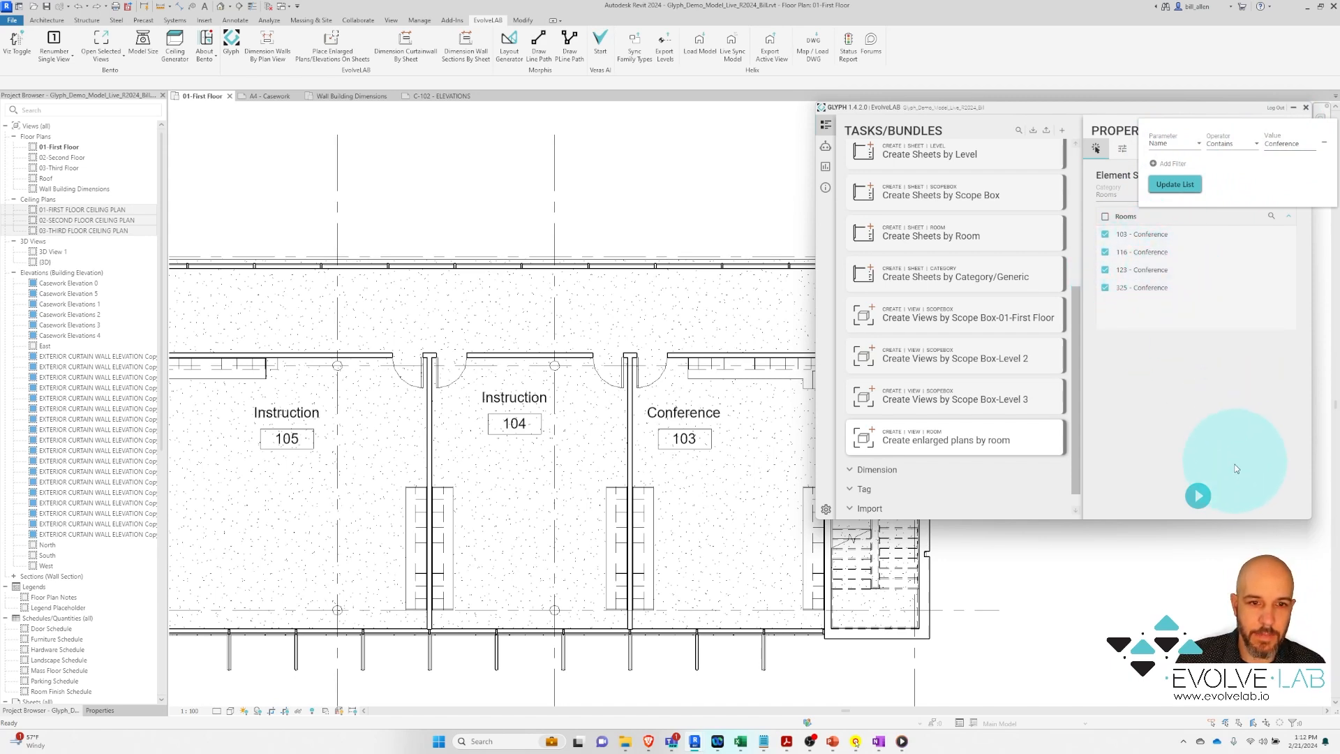
# Create enlarged plans for Conference rooms 103, 116, 123 and 325 and select them
pyautogui.click(1199, 496)
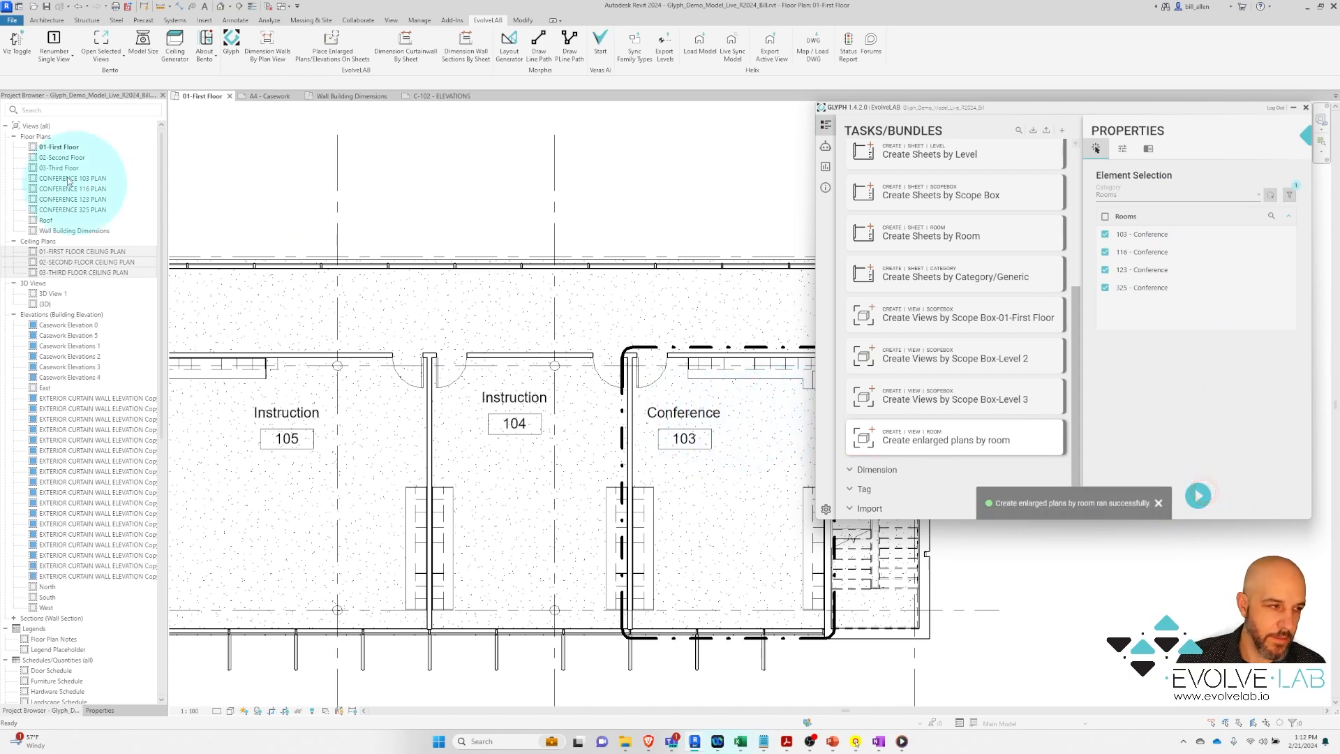
pyautogui.click(73, 178)
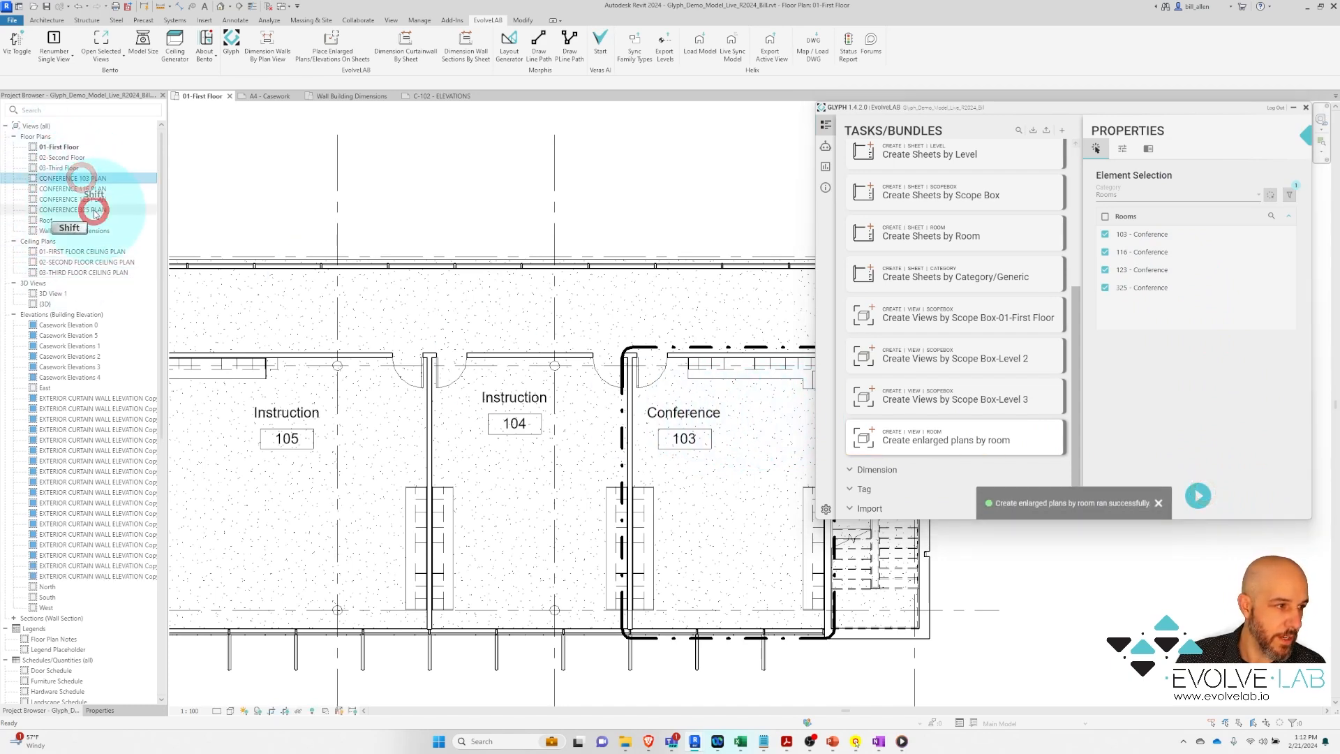
pyautogui.keyDown('shift'); pyautogui.click(93, 210); pyautogui.keyUp('shift')
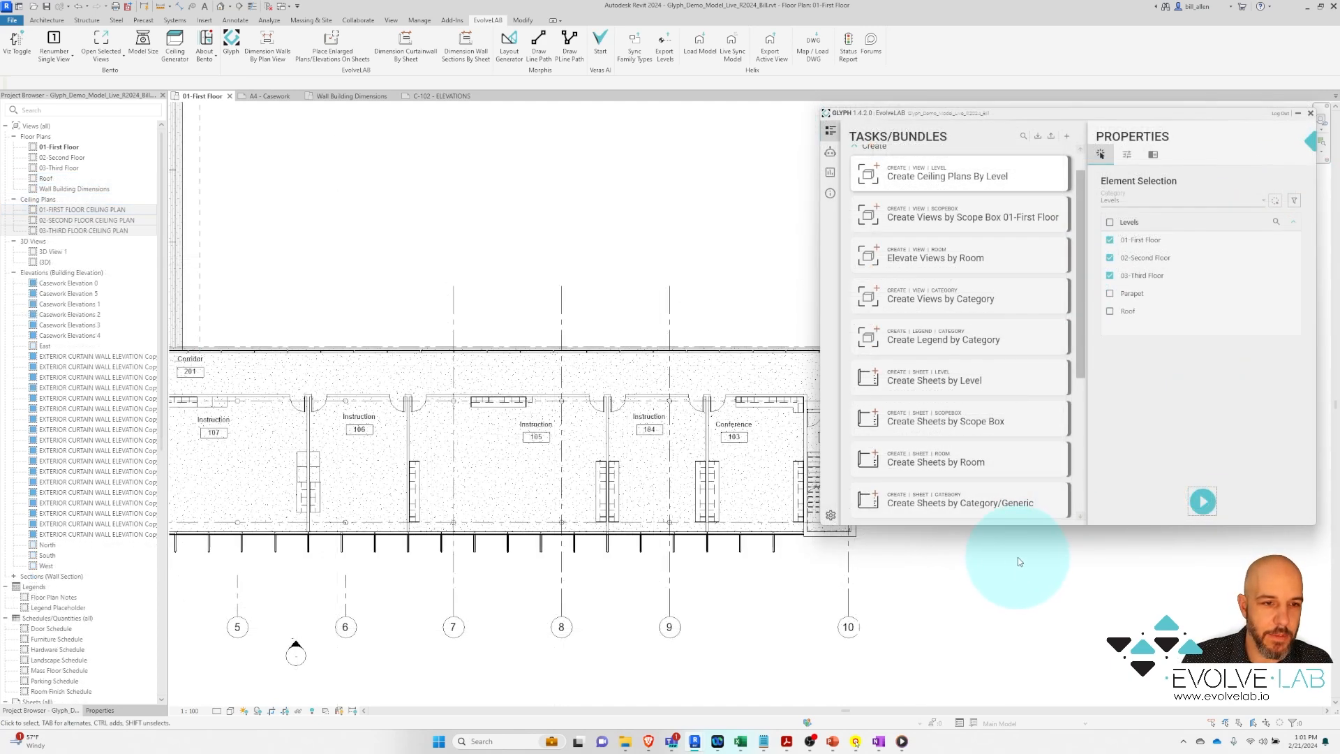
# Choose Elevate Views by Room and adjust its room selection, unchecking 107 Instruction
pyautogui.click(941, 256)
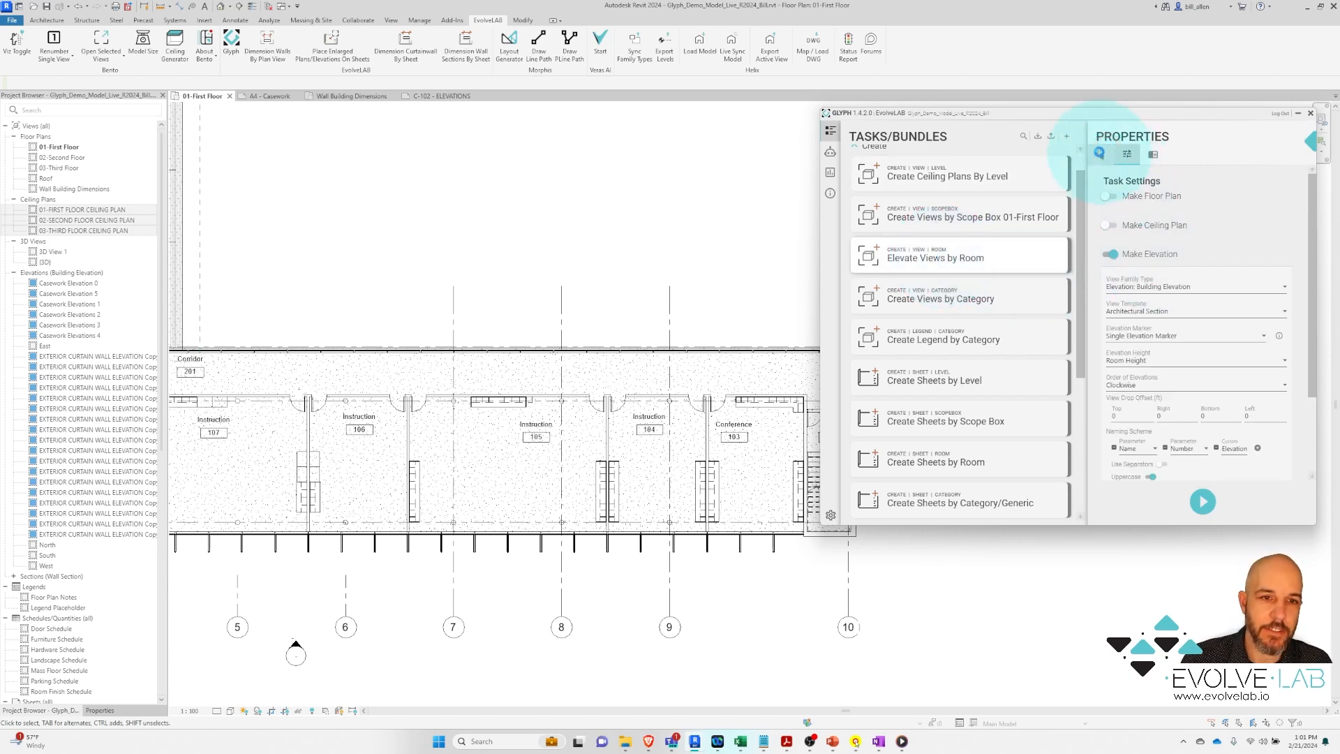
pyautogui.click(1101, 155)
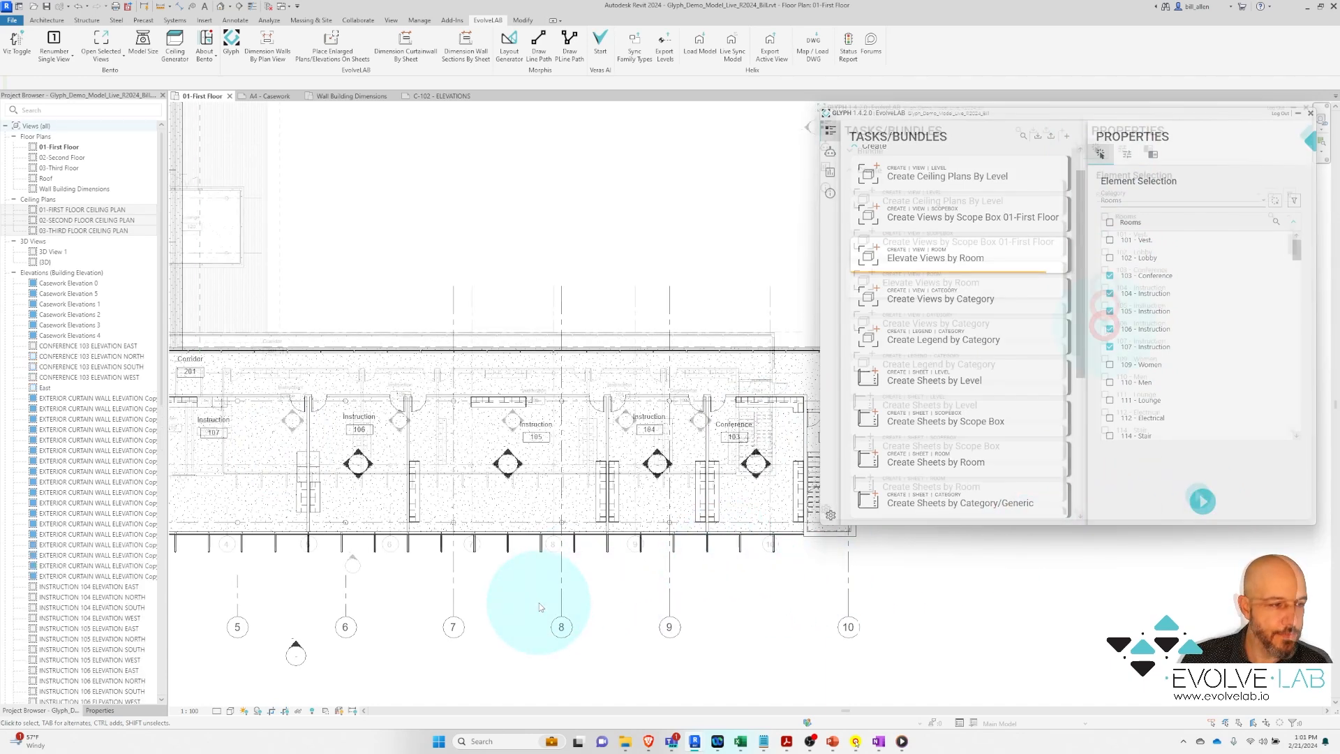
pyautogui.click(1105, 339)
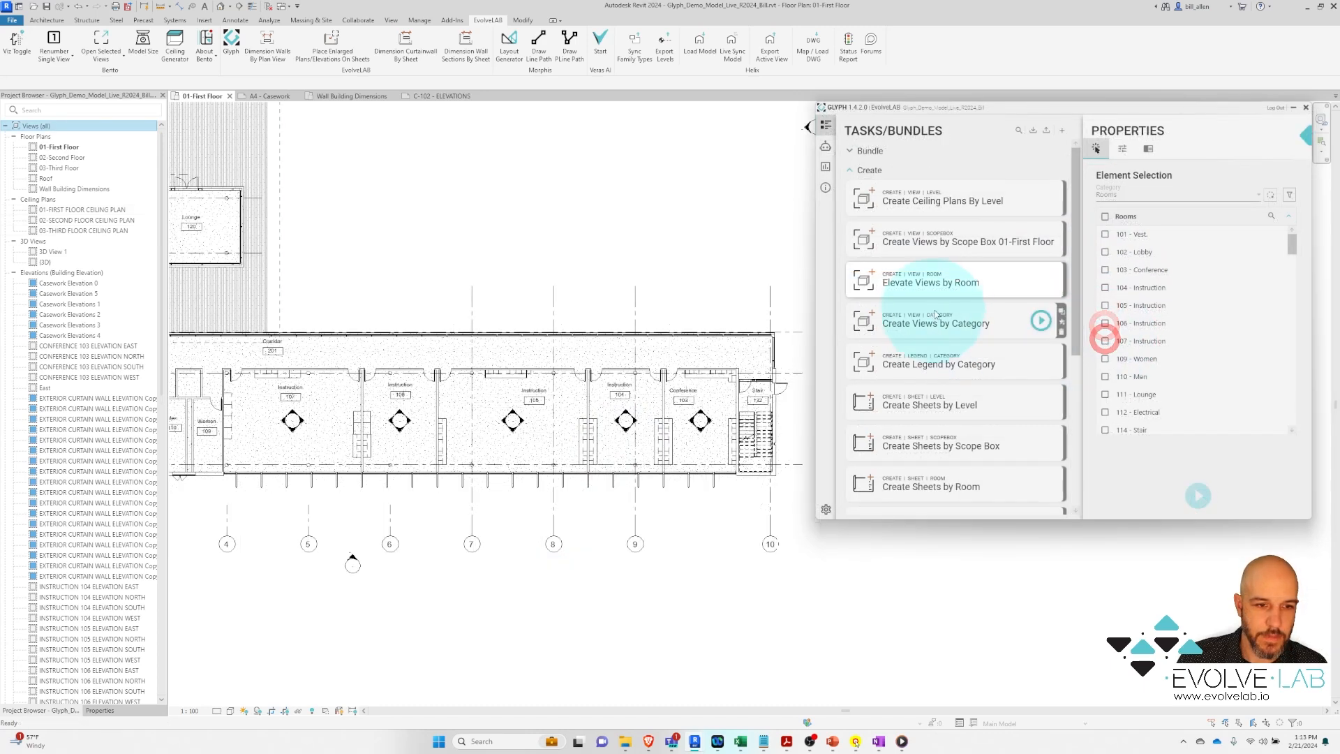
# Pick the Create Sheets by Room task with starting number A103
pyautogui.moveTo(1078, 305); pyautogui.dragTo(1092, 474)
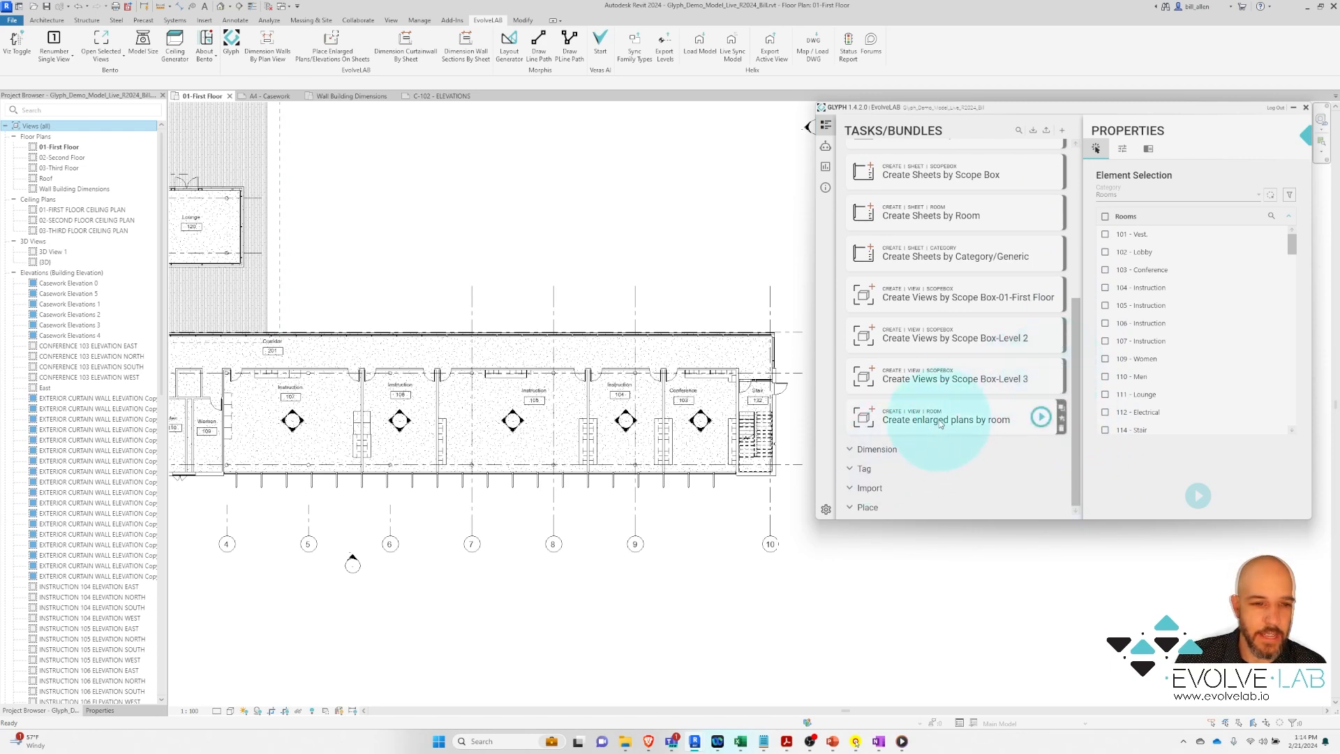
pyautogui.moveTo(1075, 409); pyautogui.dragTo(1077, 350)
pyautogui.click(951, 290)
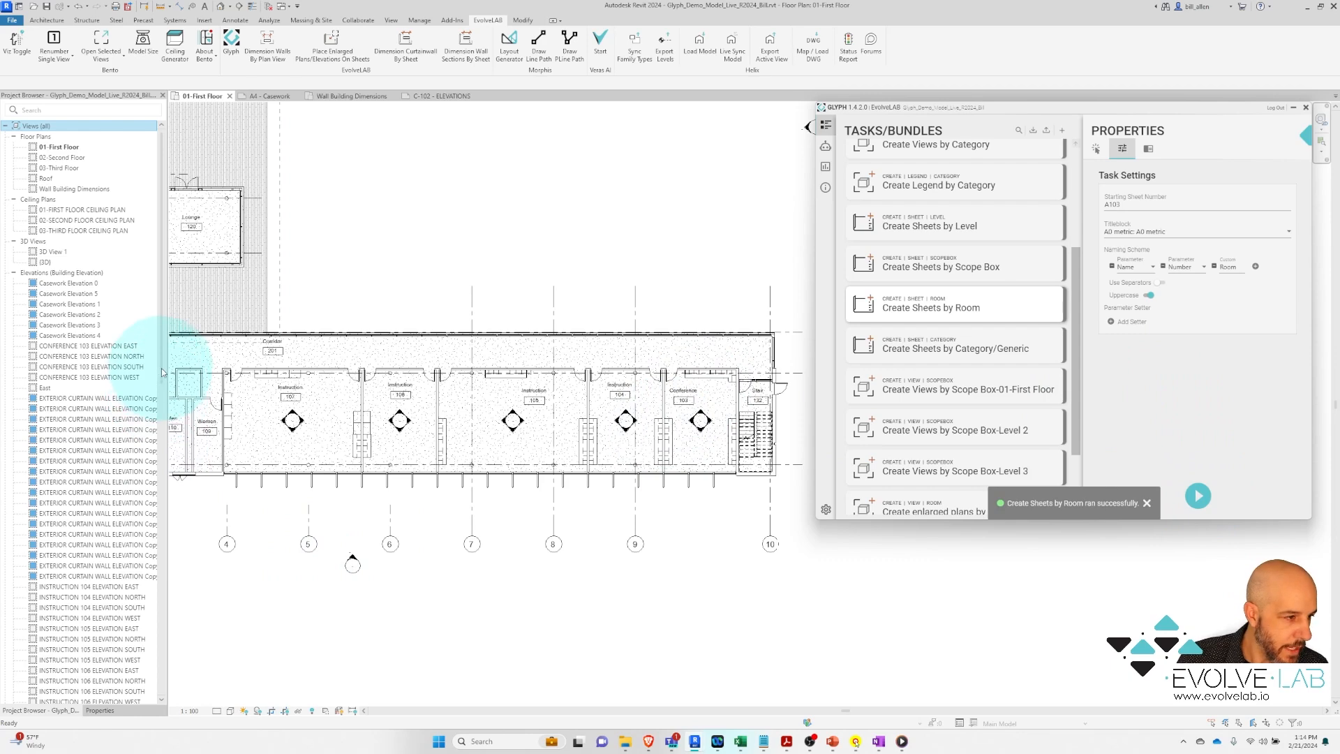
# Select the new sheets A103 through A107 in the Project Browser
pyautogui.moveTo(161, 374); pyautogui.dragTo(179, 685)
pyautogui.click(13, 249)
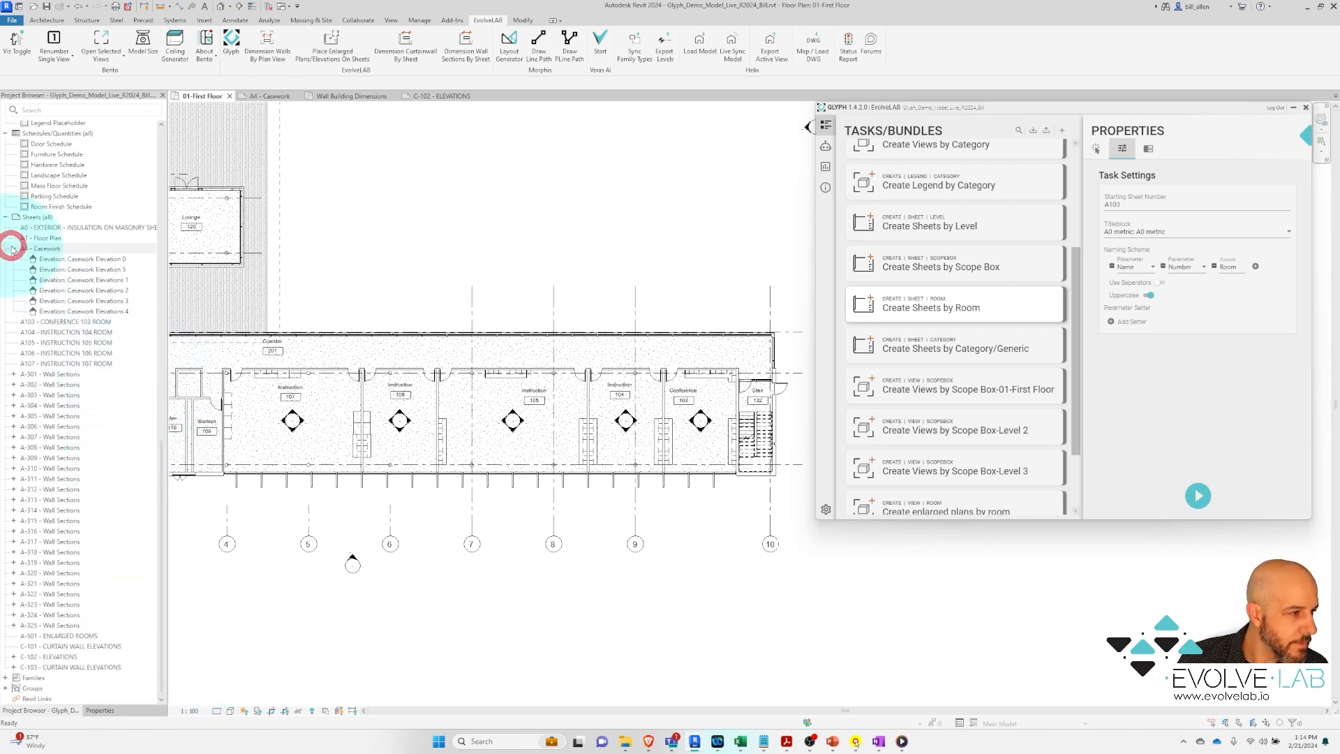
pyautogui.click(94, 363)
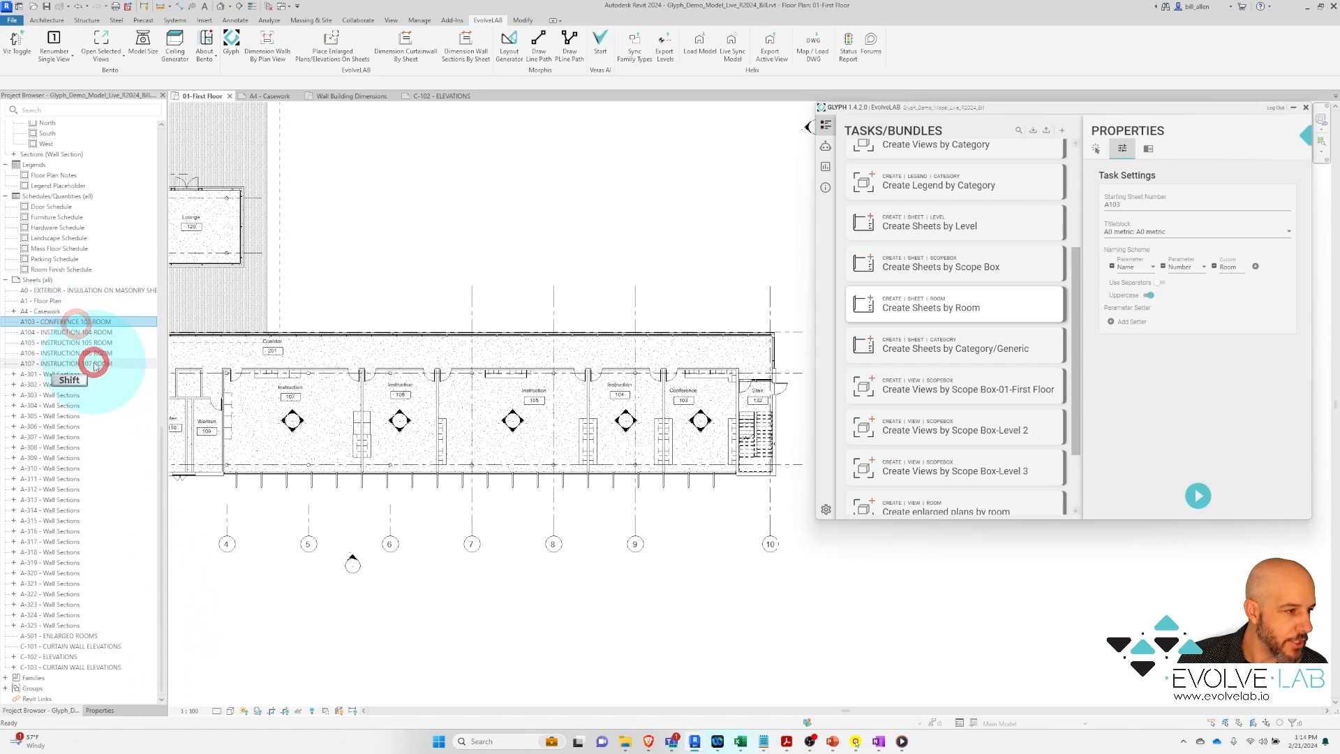
pyautogui.keyDown('shift'); pyautogui.click(106, 325); pyautogui.keyUp('shift')
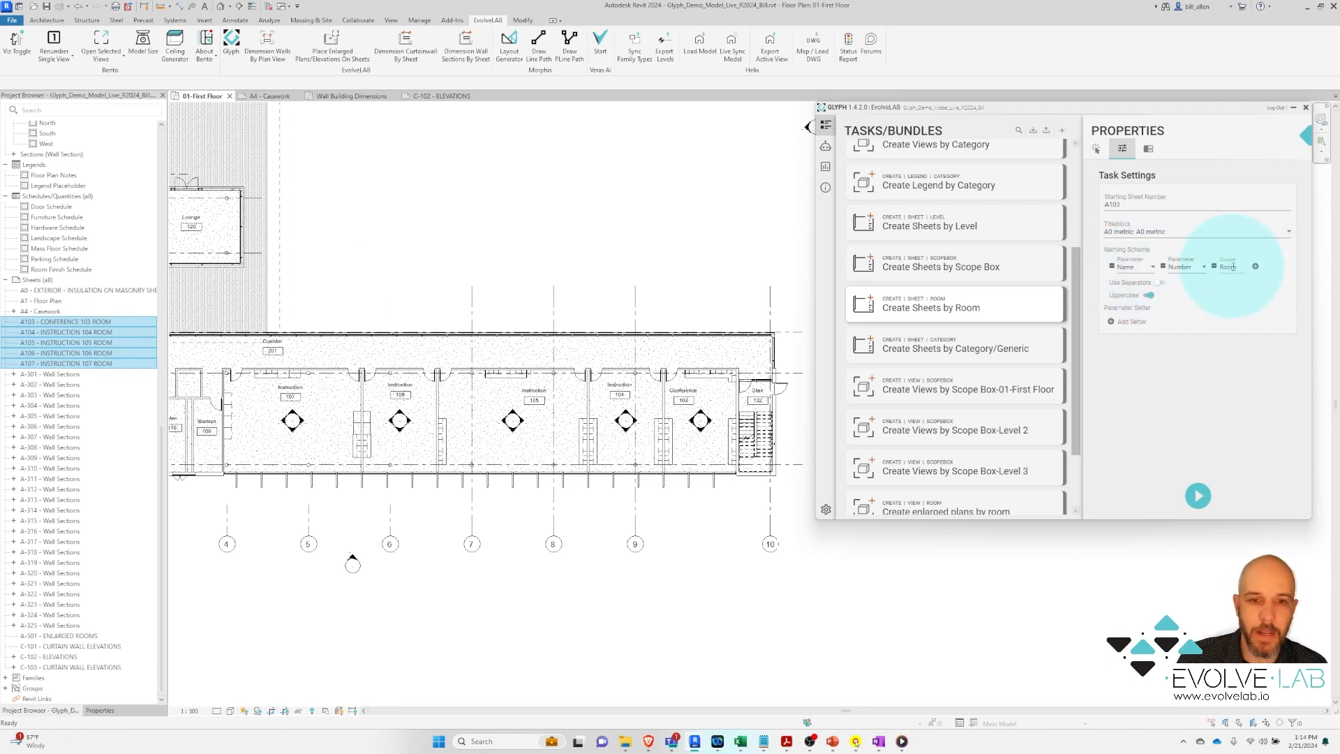
pyautogui.moveTo(998, 318)
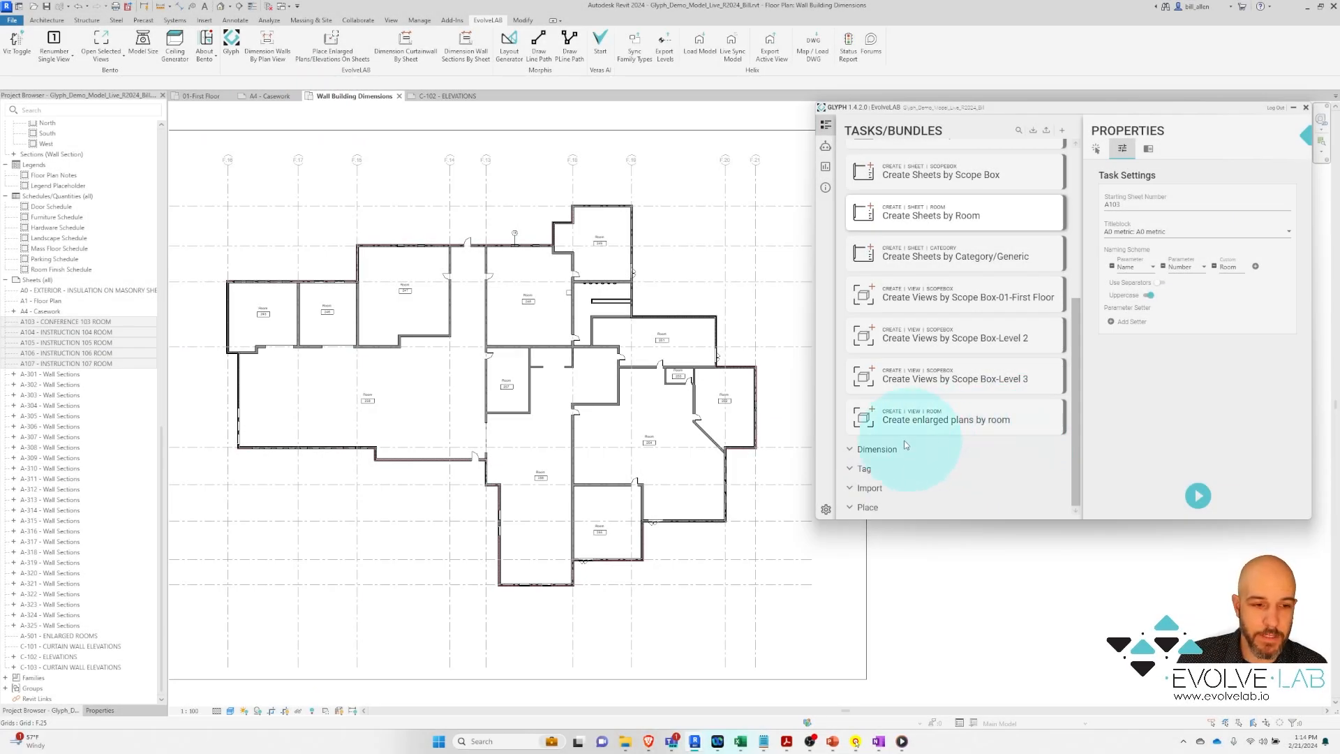
# Pick Dimension Walls By Plan View and review its dimension types and wall references
pyautogui.click(850, 450)
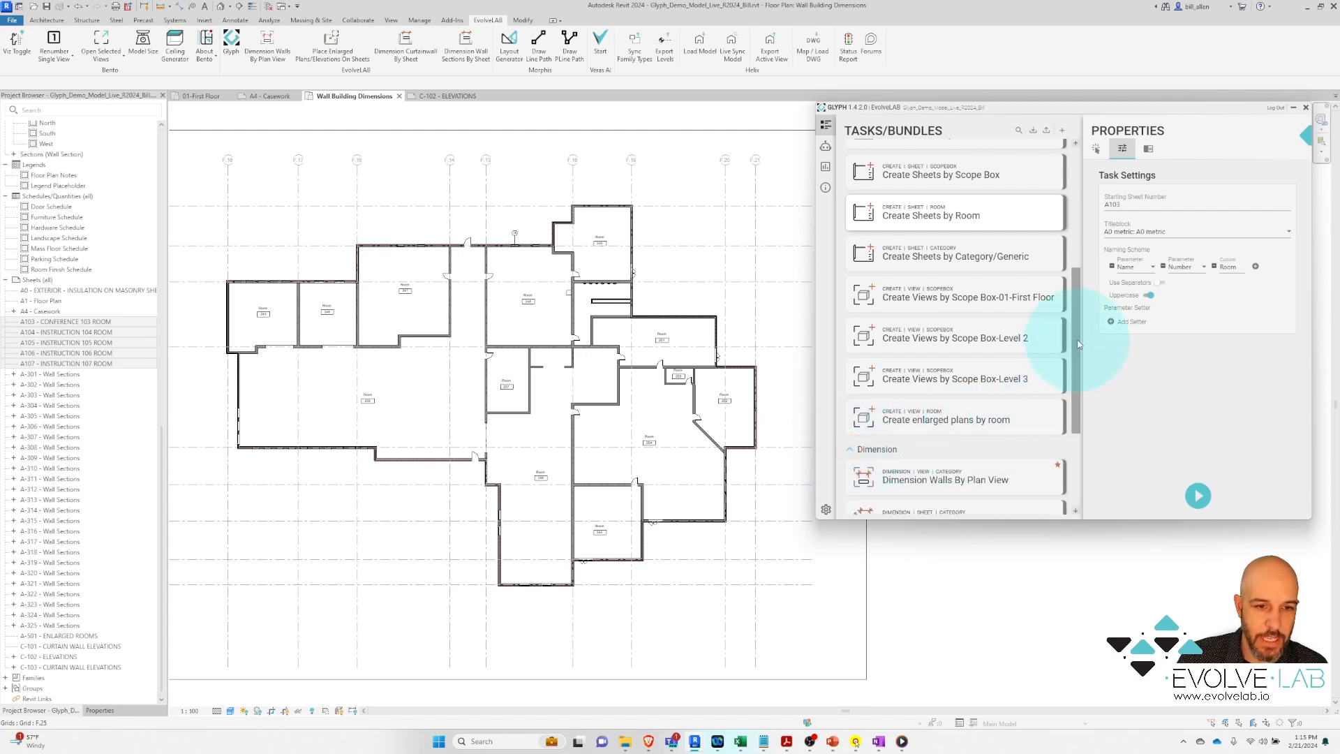
pyautogui.moveTo(1078, 342); pyautogui.dragTo(1077, 443)
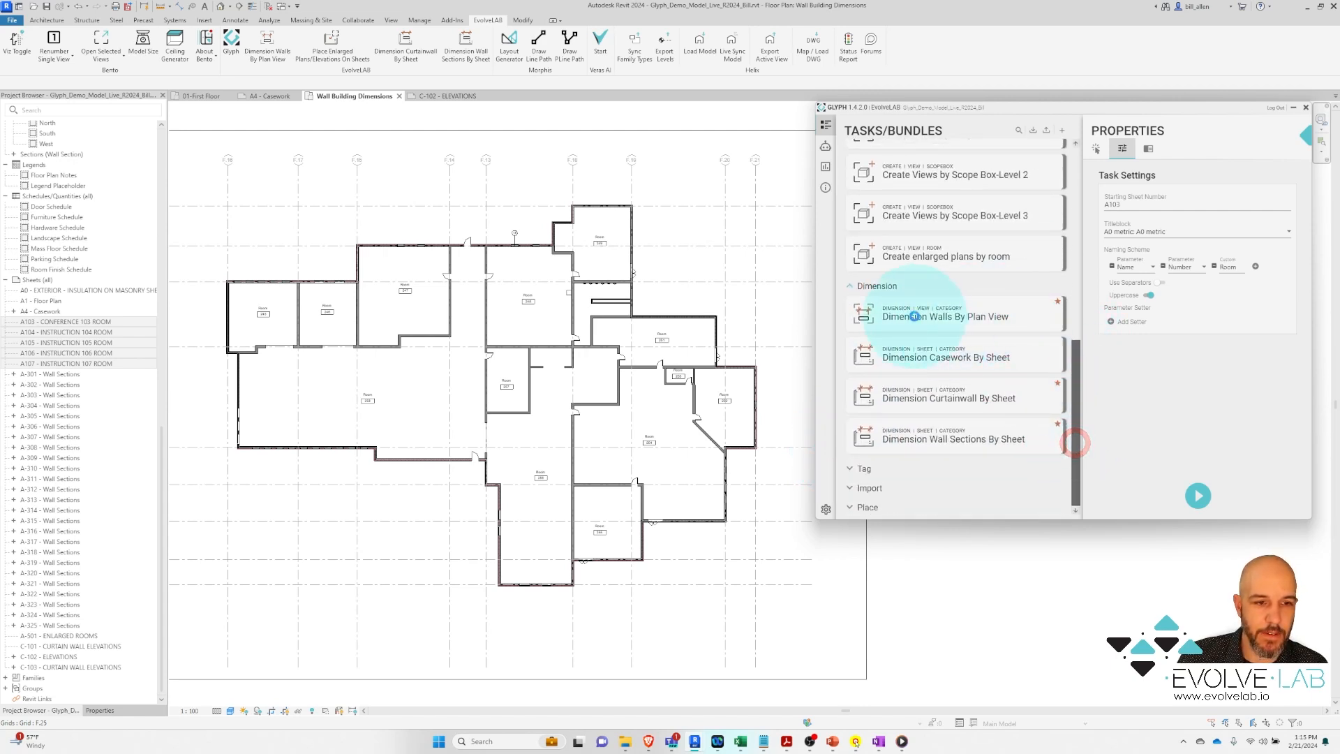
pyautogui.click(915, 319)
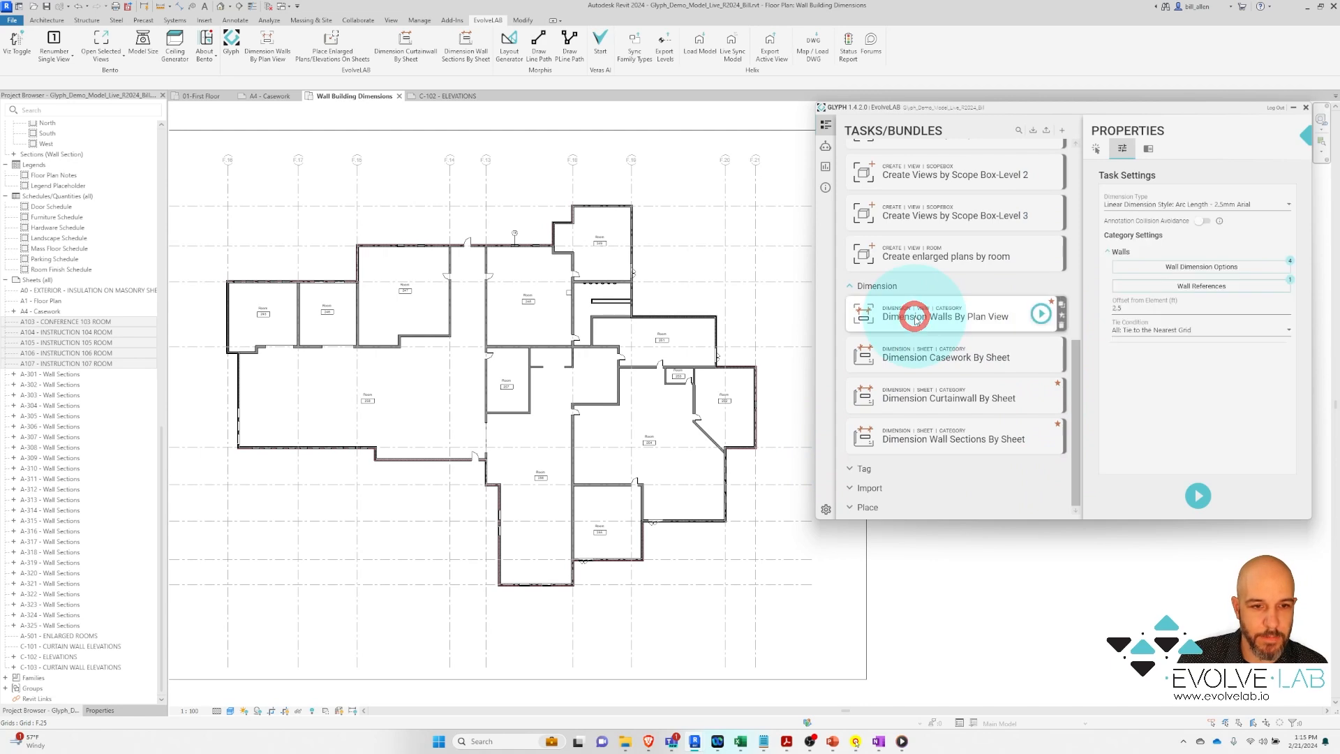
pyautogui.click(1194, 267)
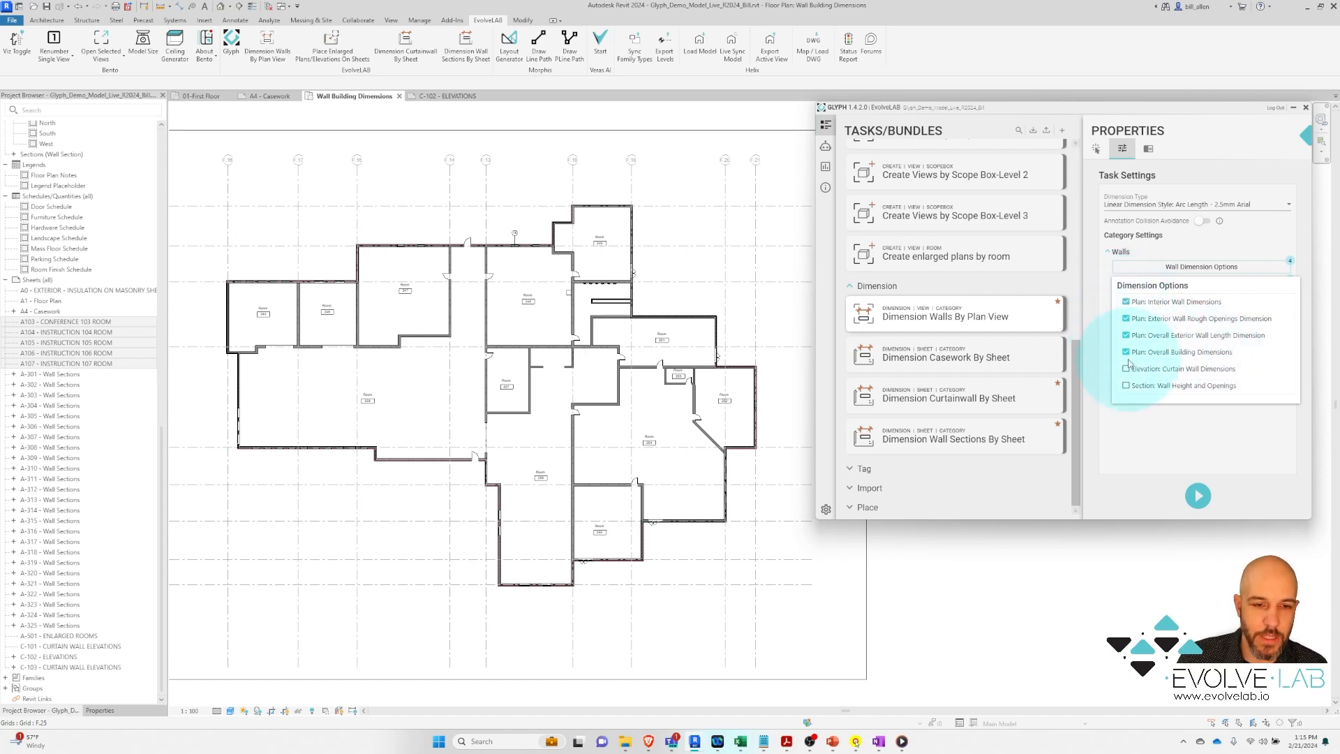
pyautogui.click(1232, 246)
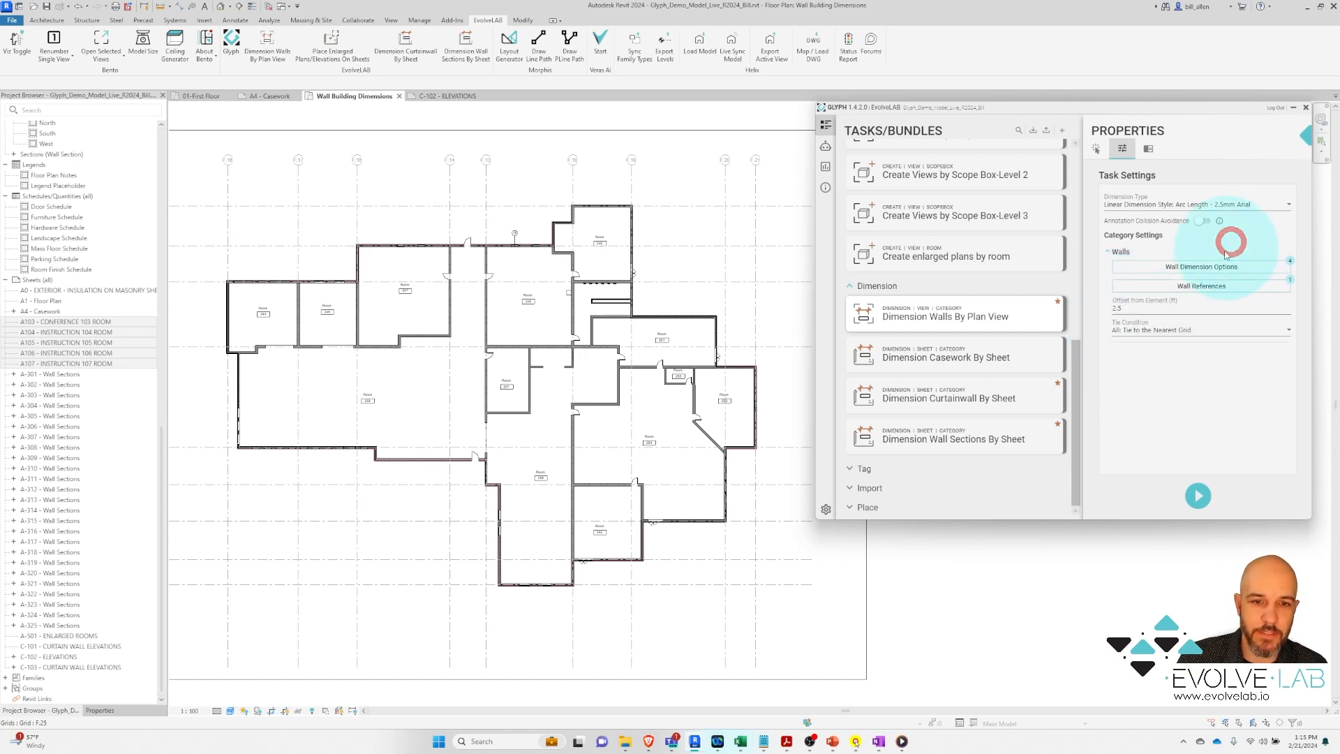
pyautogui.click(1191, 289)
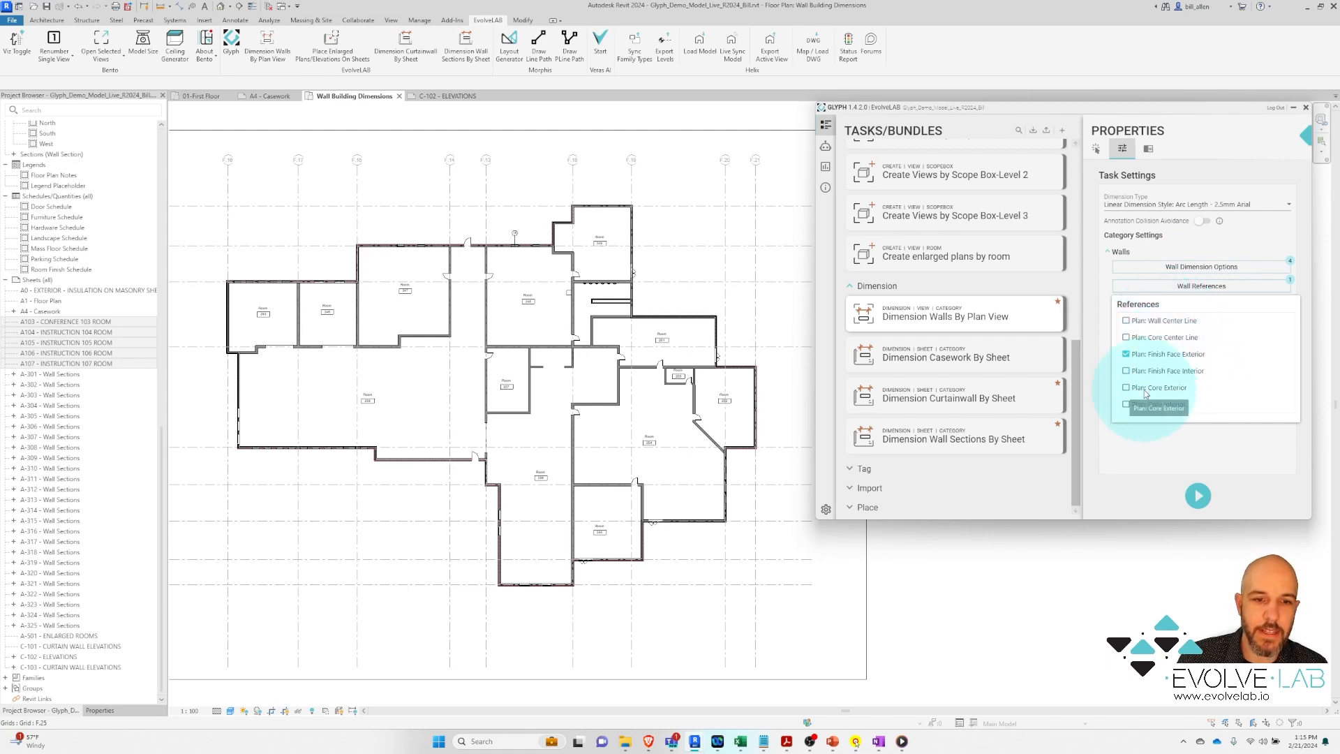
pyautogui.click(1209, 452)
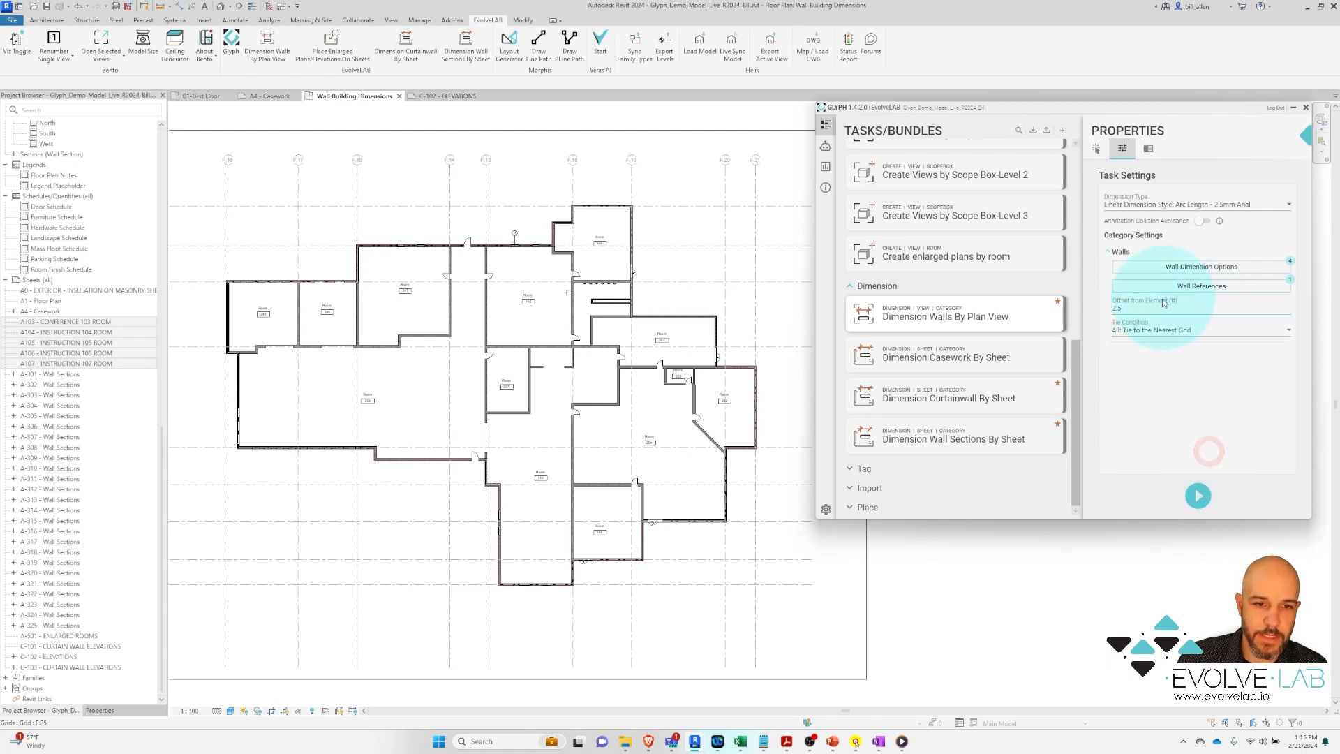
# Set Offset from Element to 2.5, run the dimensioning, and open sheet C-102 ELEVATIONS
pyautogui.click(1107, 308)
pyautogui.click(1125, 308)
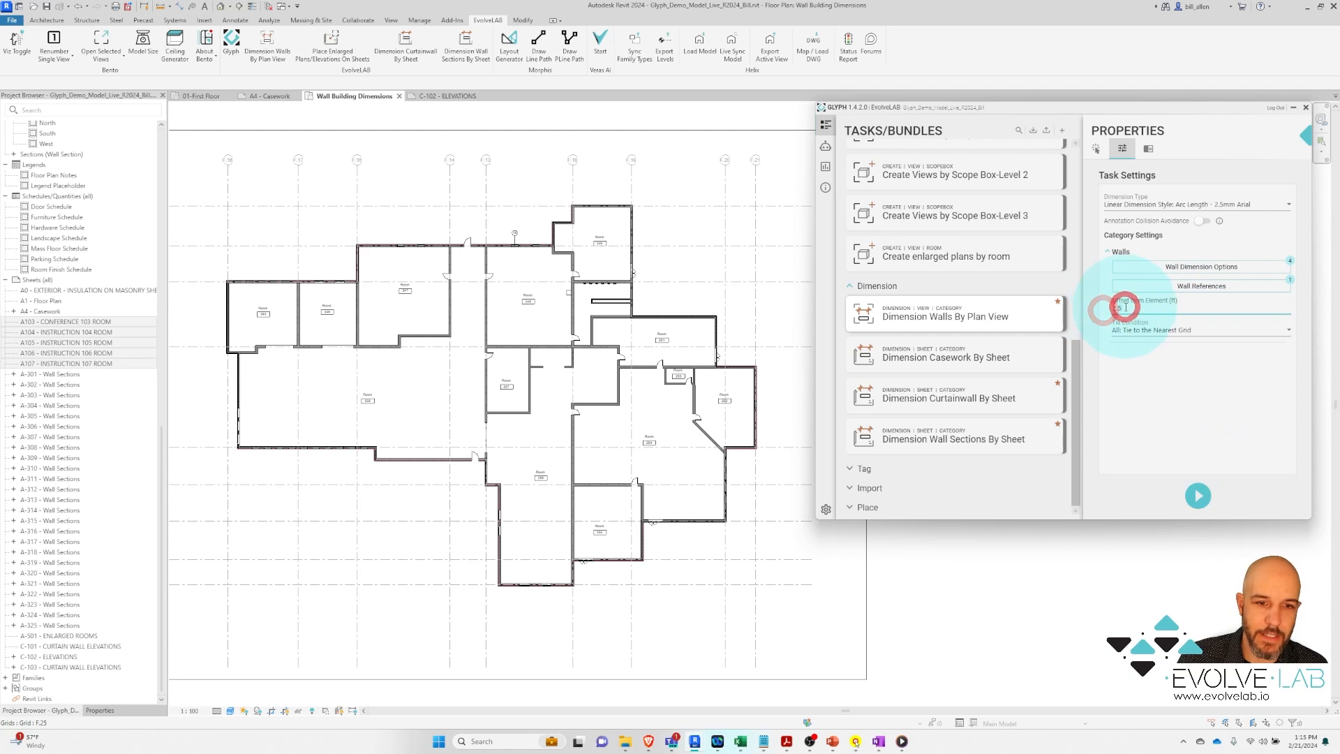
pyautogui.write('2.5')
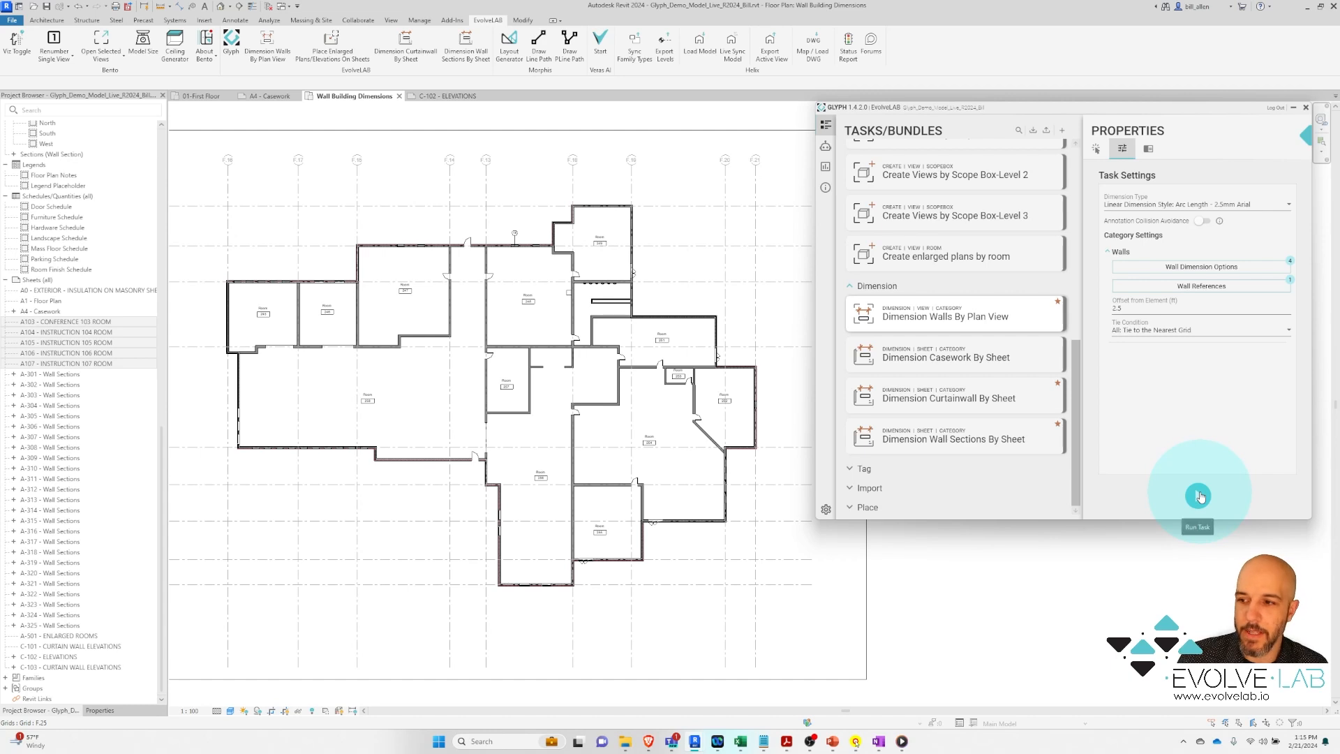
pyautogui.click(1200, 496)
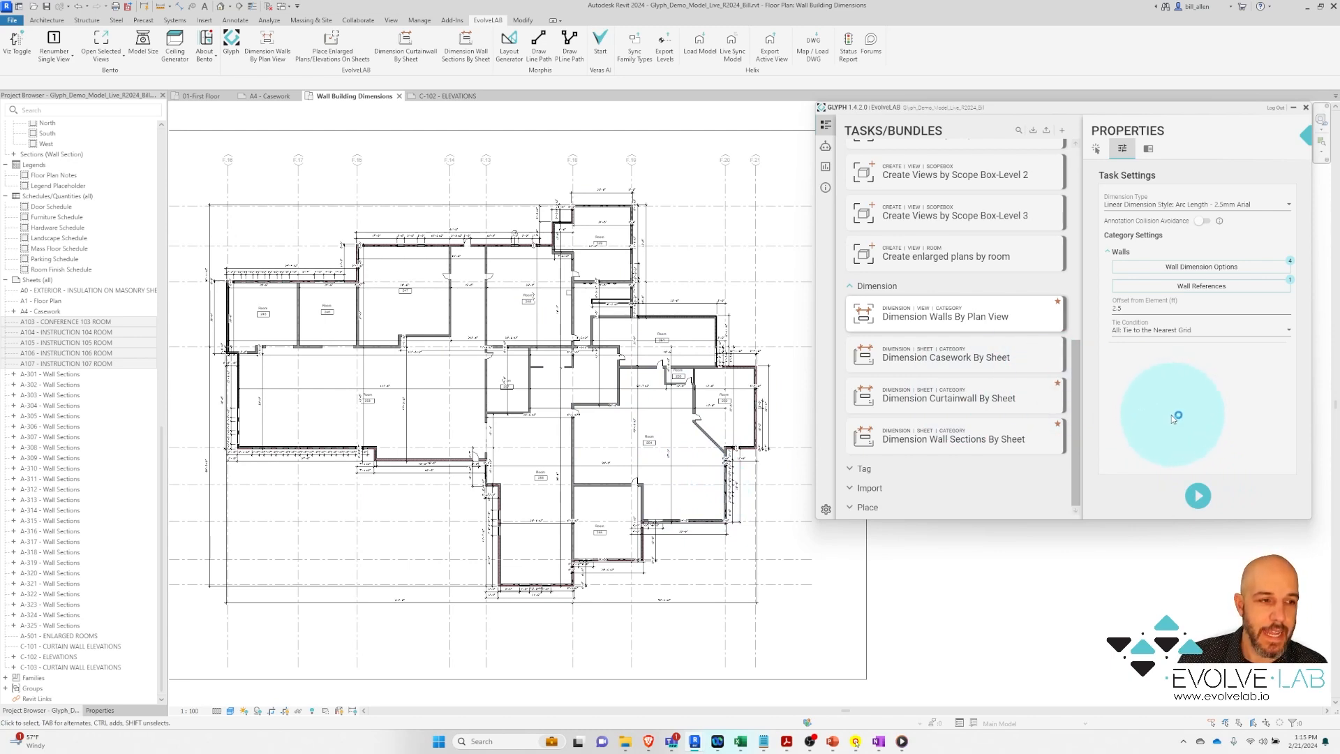
pyautogui.click(444, 99)
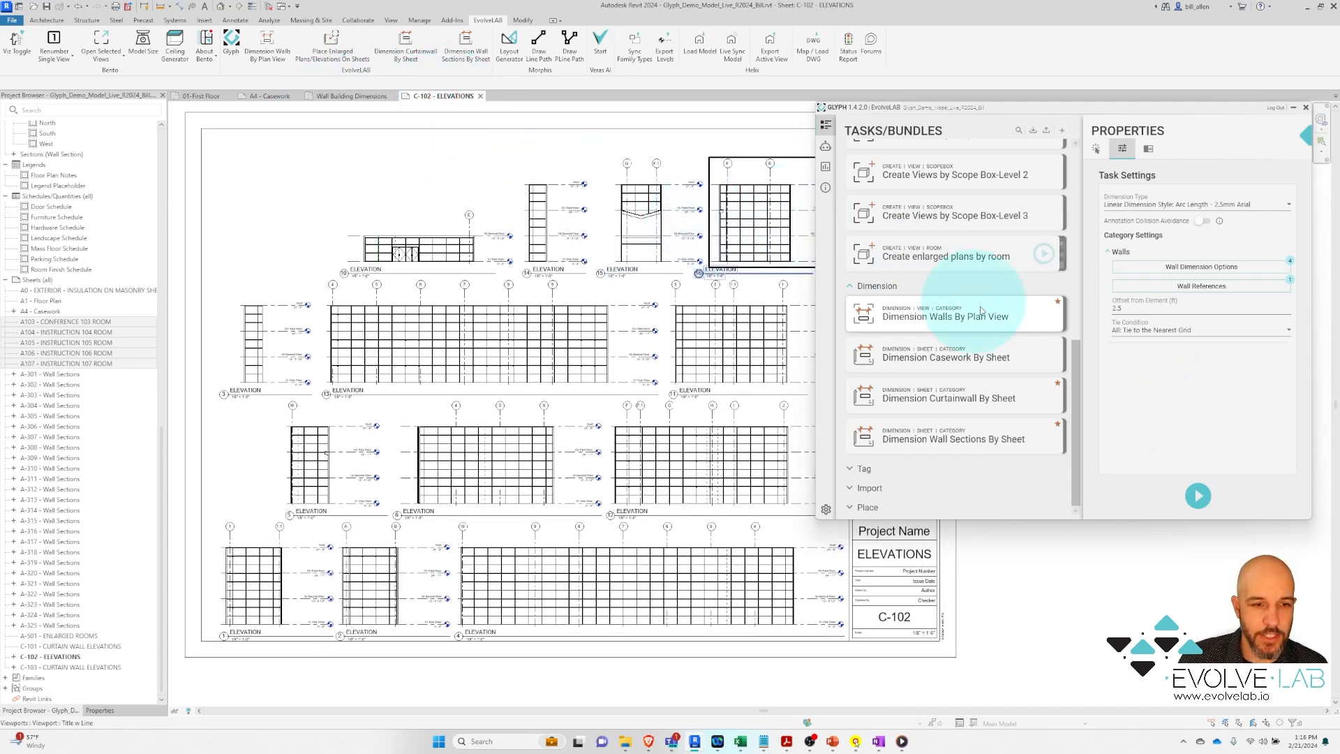
# Select Dimension Curtainwall By Sheet and review its sheets, mullion references and offset settings
pyautogui.click(948, 402)
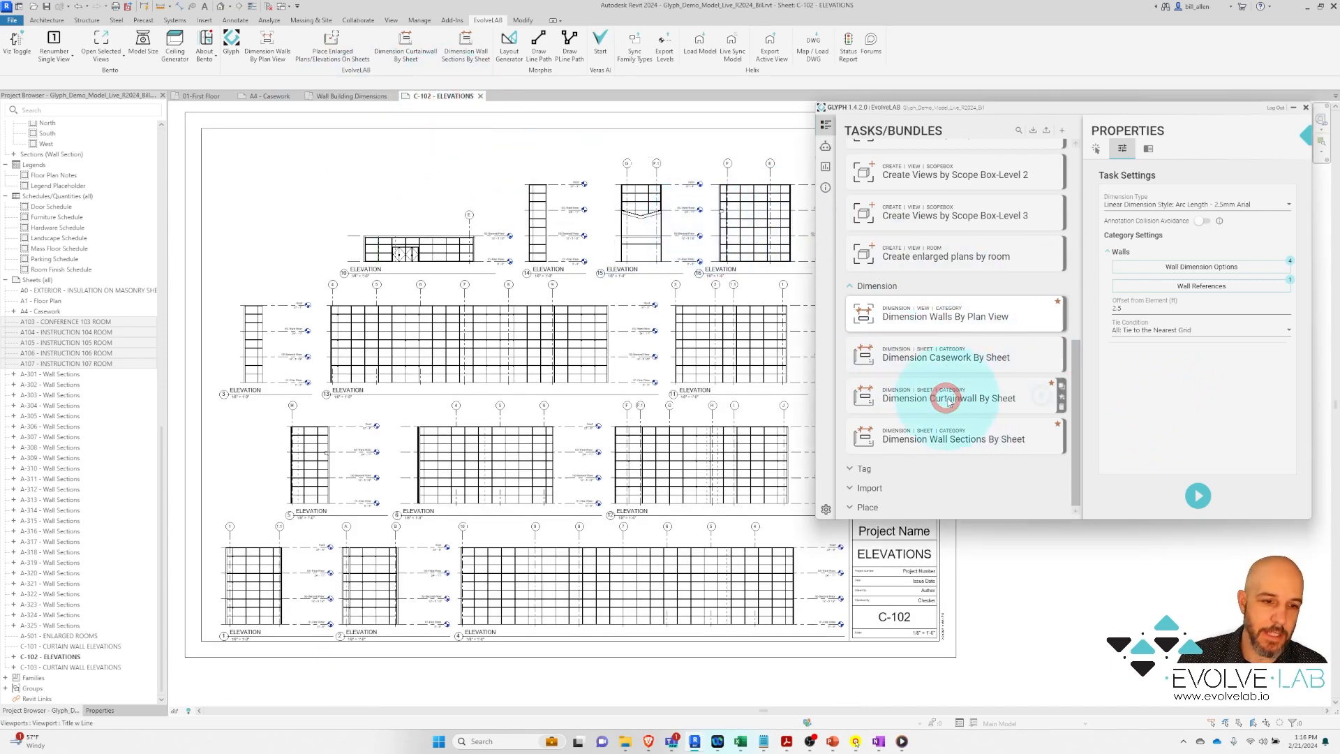
pyautogui.click(1105, 147)
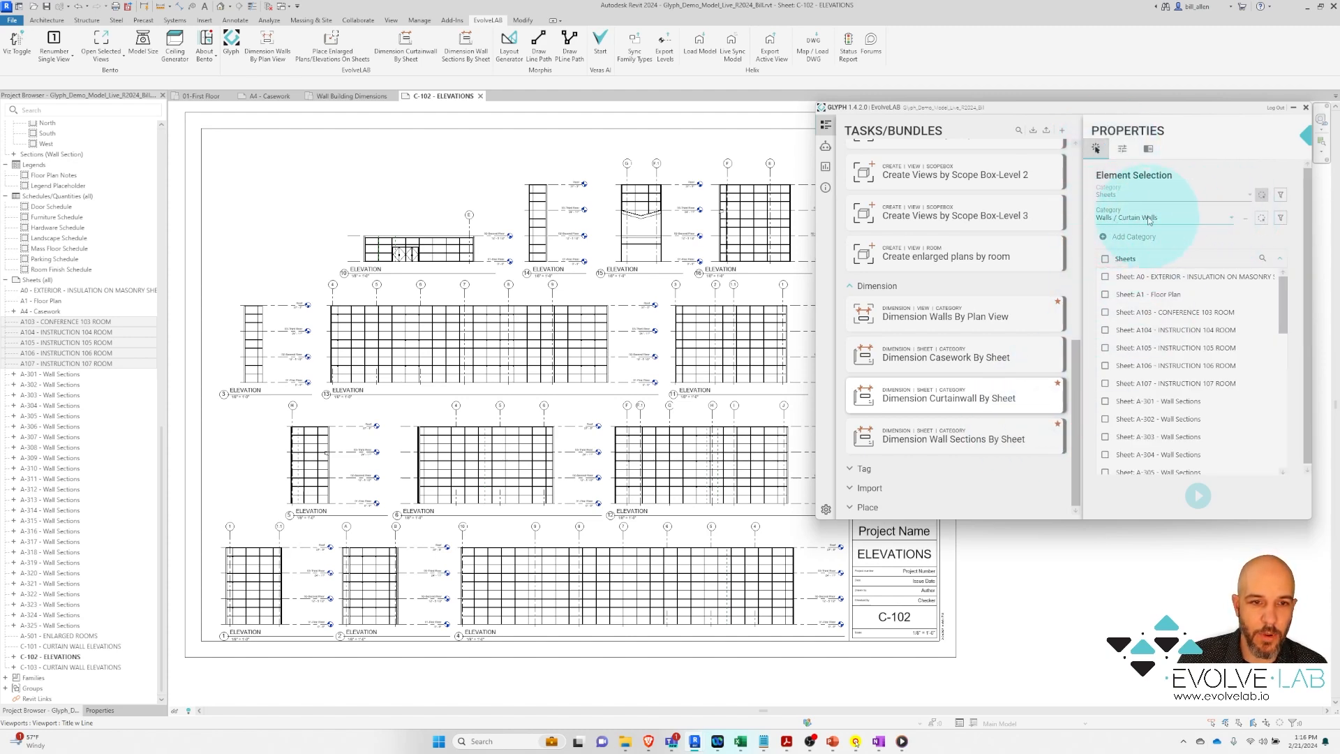
pyautogui.click(1122, 149)
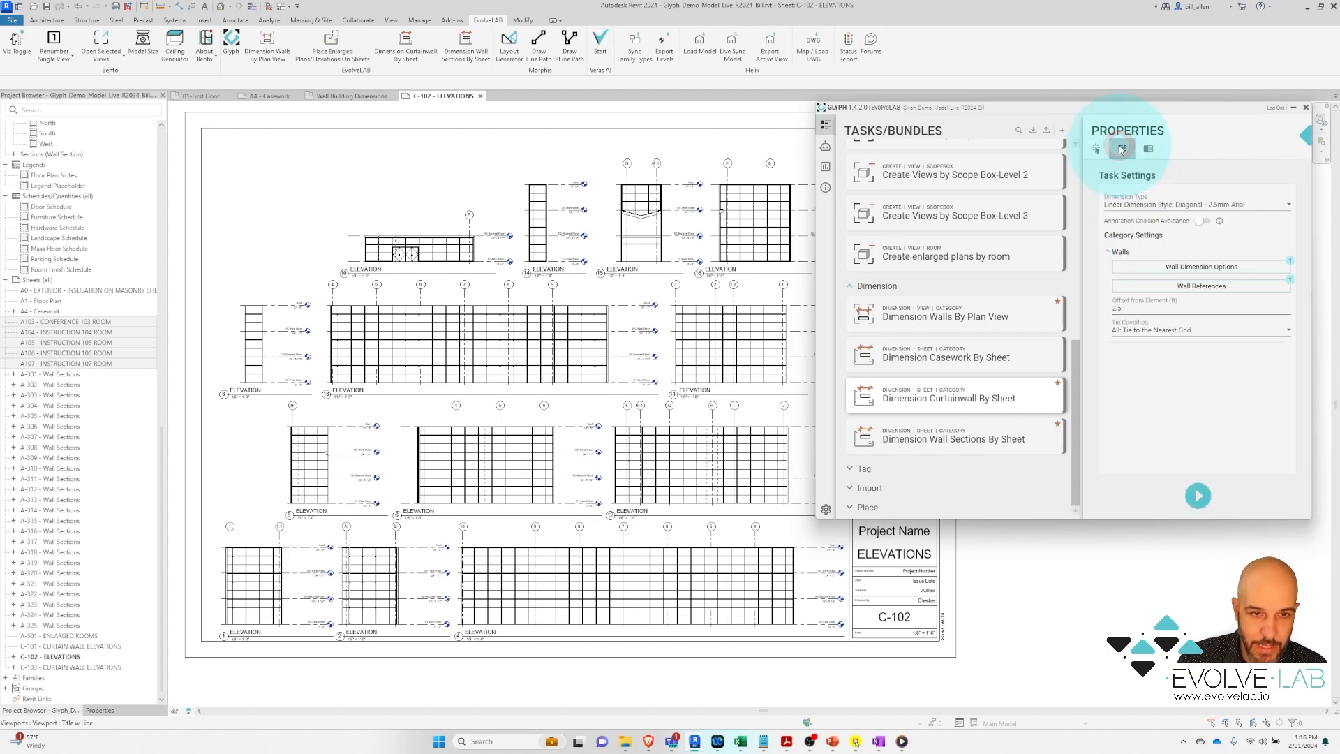
pyautogui.click(1187, 269)
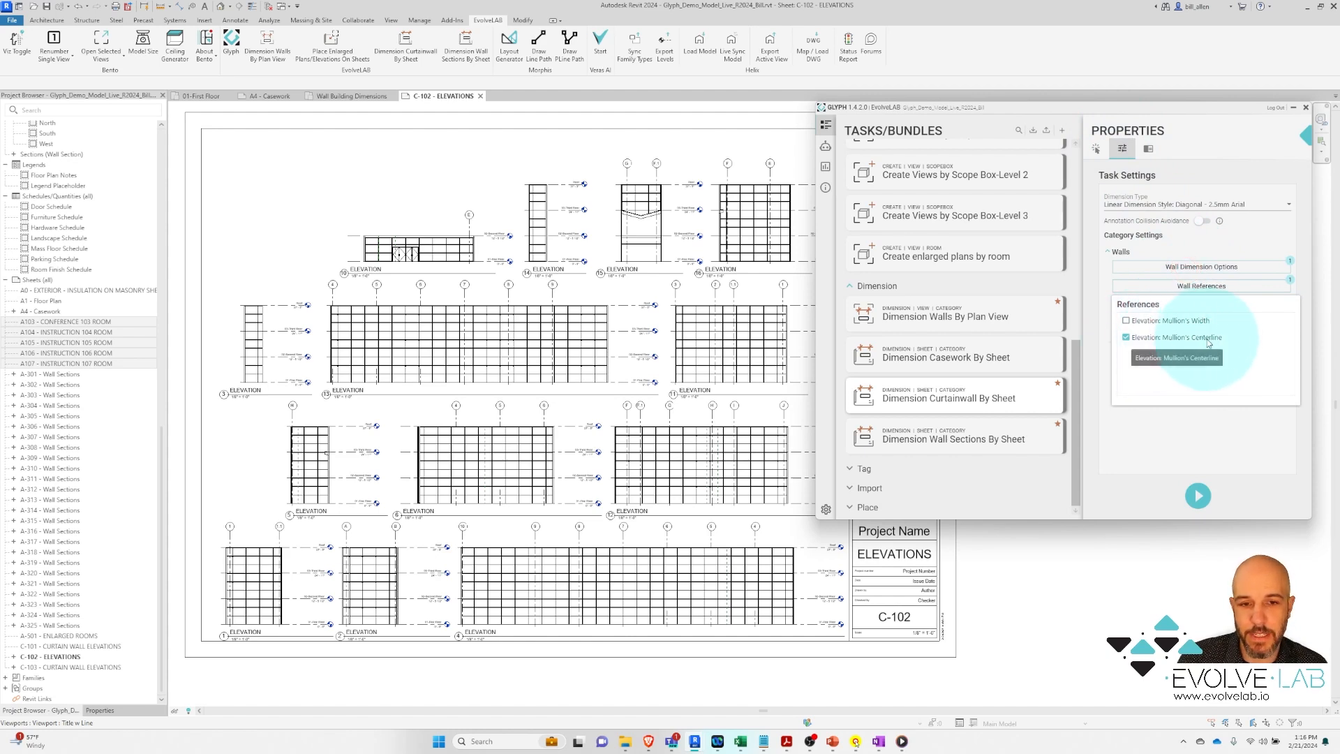
pyautogui.click(1223, 239)
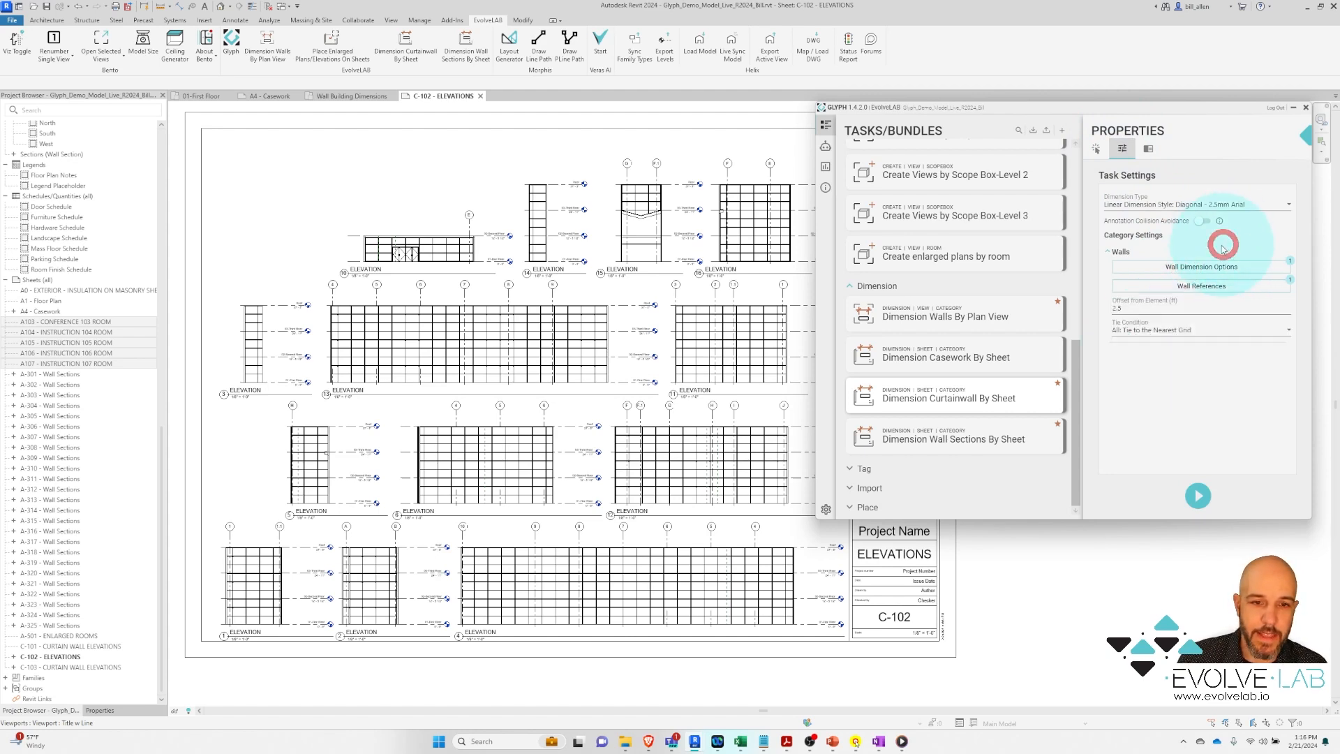
pyautogui.click(1125, 307)
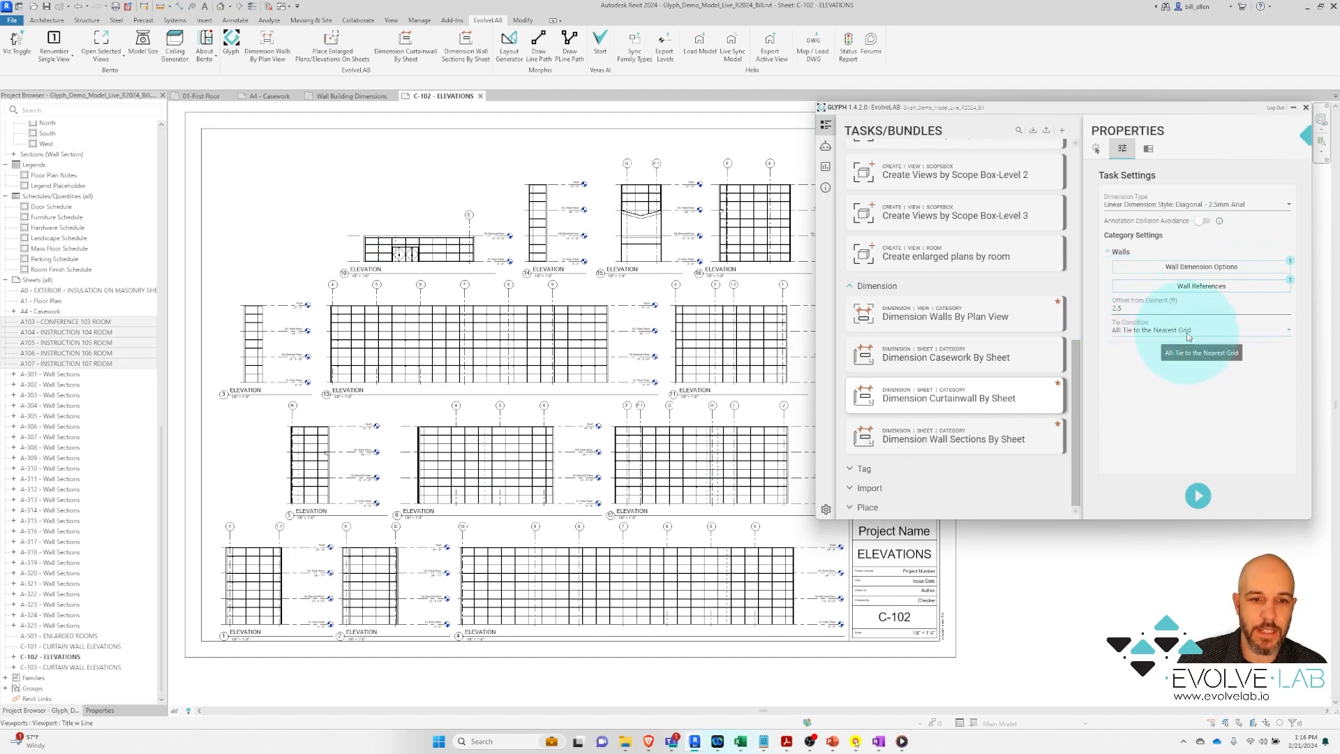
# Run the task to dimension C-102's curtain wall elevations, then expand the Tag task group
pyautogui.click(1200, 496)
pyautogui.click(1200, 497)
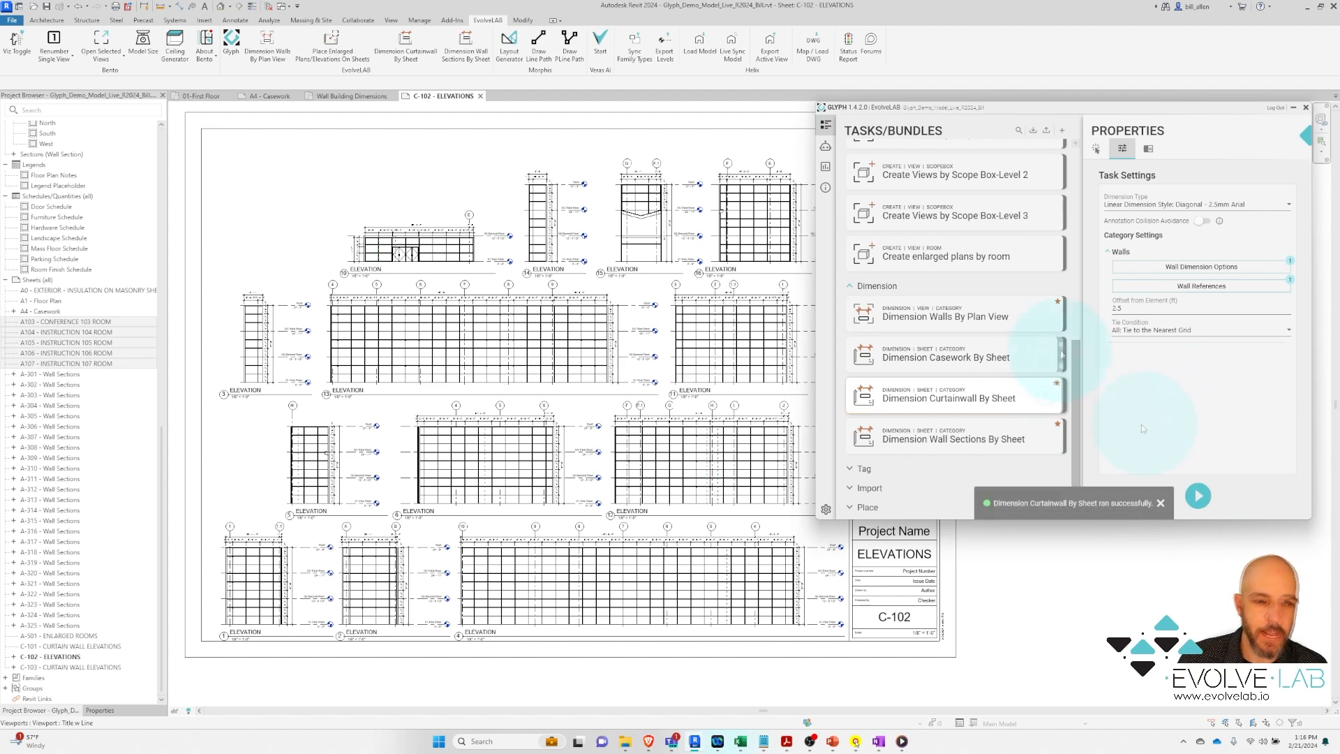
pyautogui.click(1076, 362)
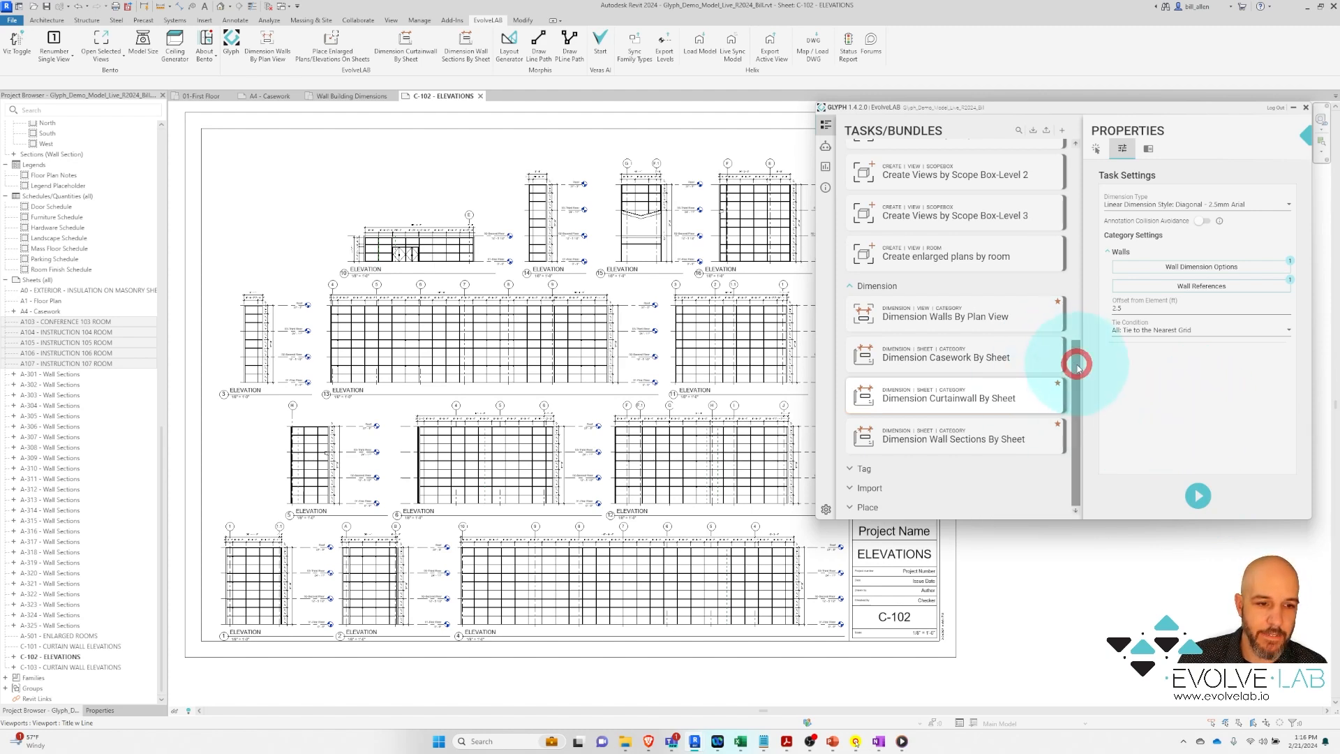
pyautogui.click(849, 469)
pyautogui.moveTo(1072, 362); pyautogui.dragTo(1080, 409)
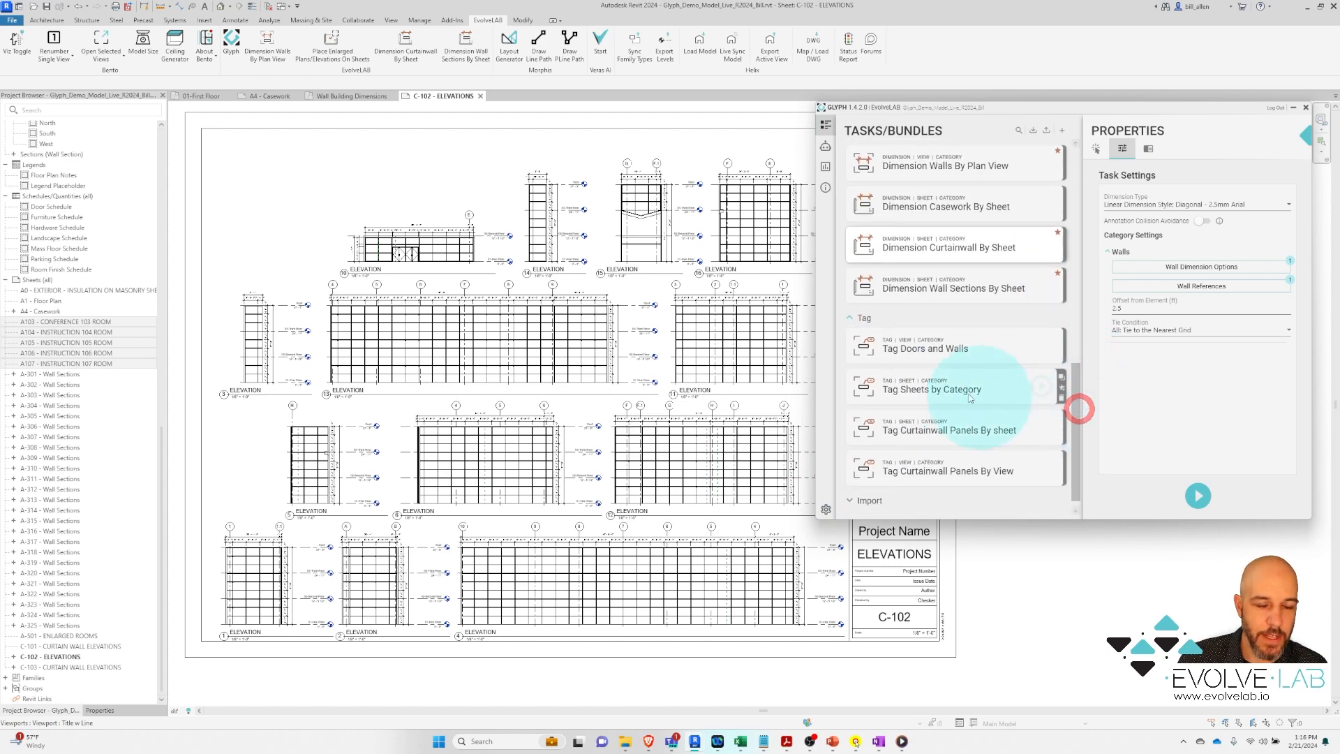
# Tag sheet C-102's curtain panels with Tag Curtainwall Panels By sheet, then open A4 - Casework
pyautogui.click(952, 429)
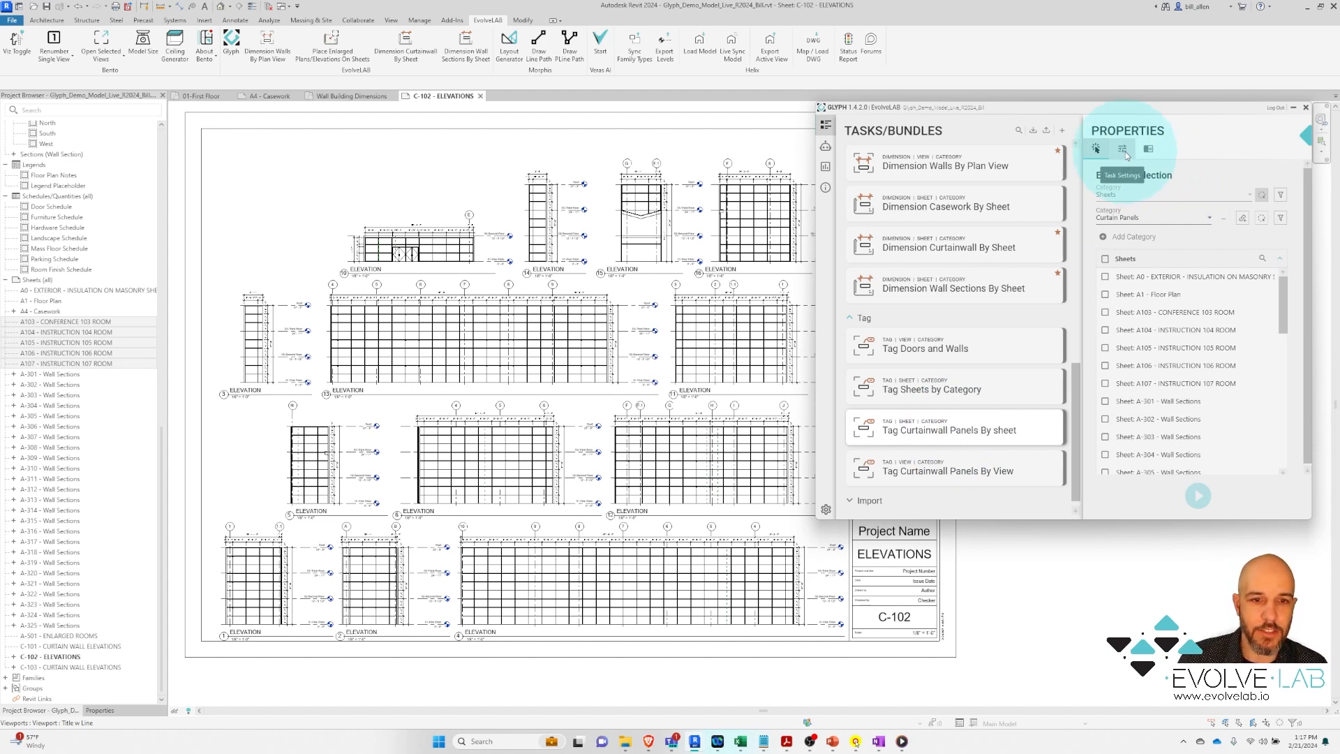
pyautogui.click(1262, 196)
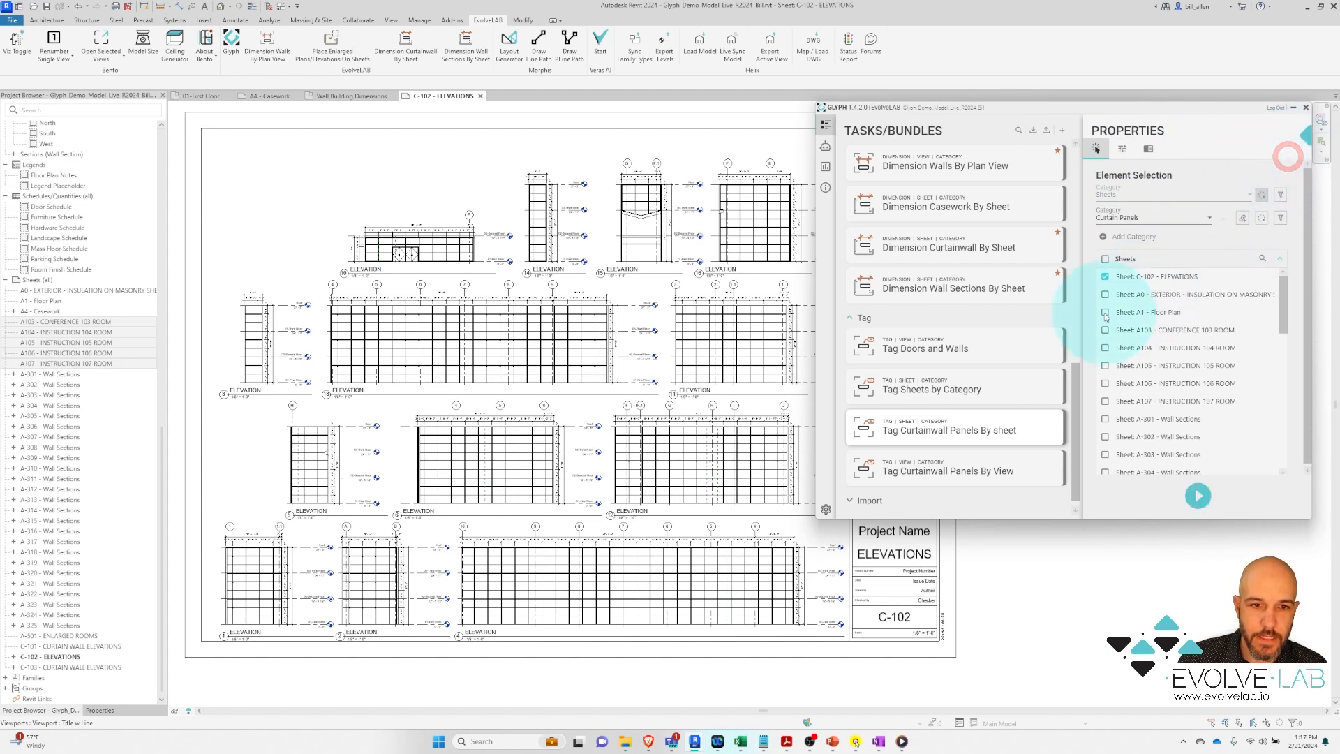
pyautogui.click(1196, 497)
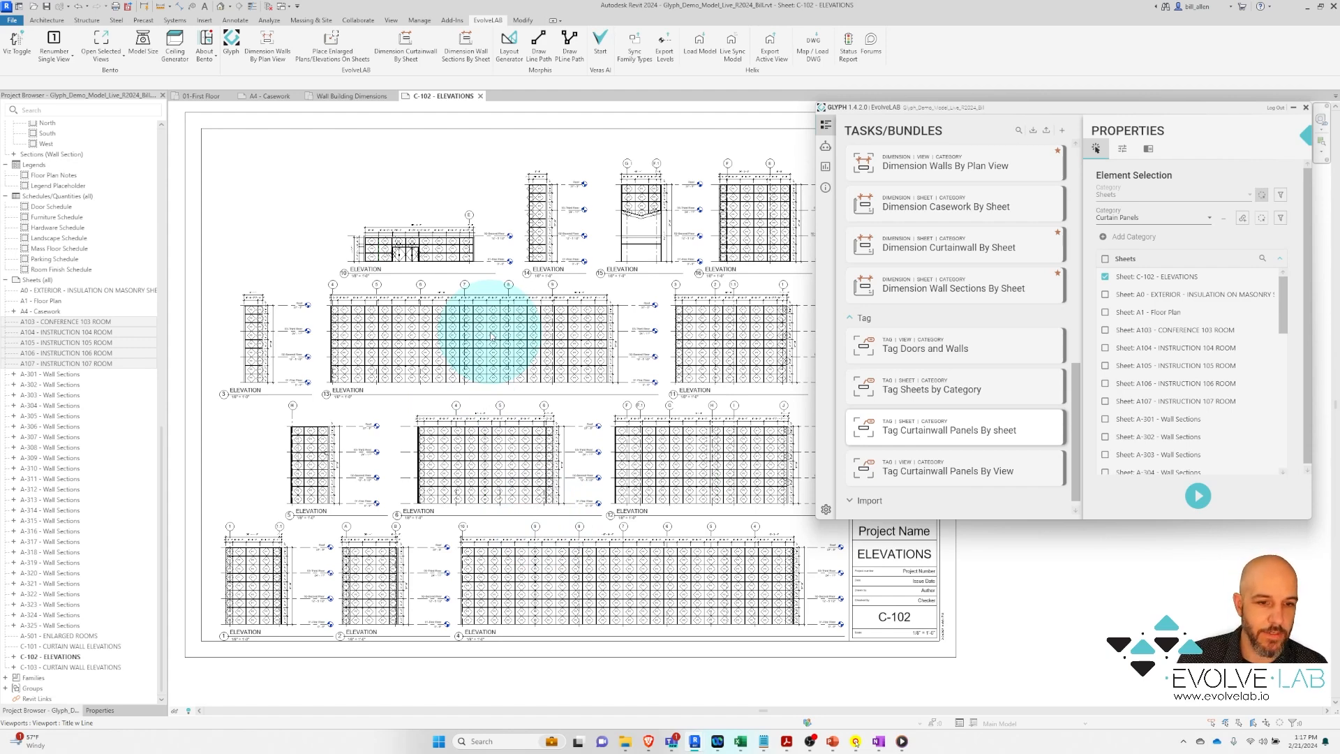
pyautogui.click(274, 96)
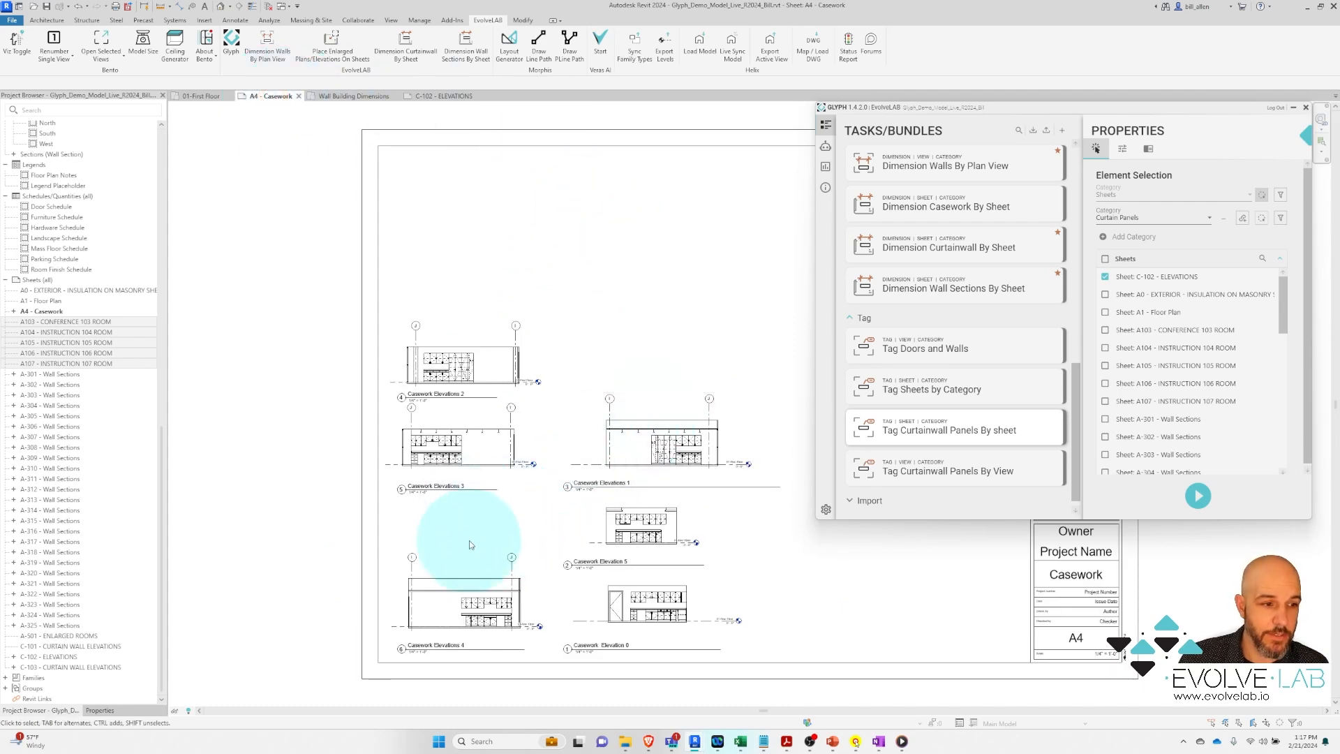
# Run Dimension Casework By Sheet to dimension the A4 - Casework elevations
pyautogui.scroll(1, 481, 547)
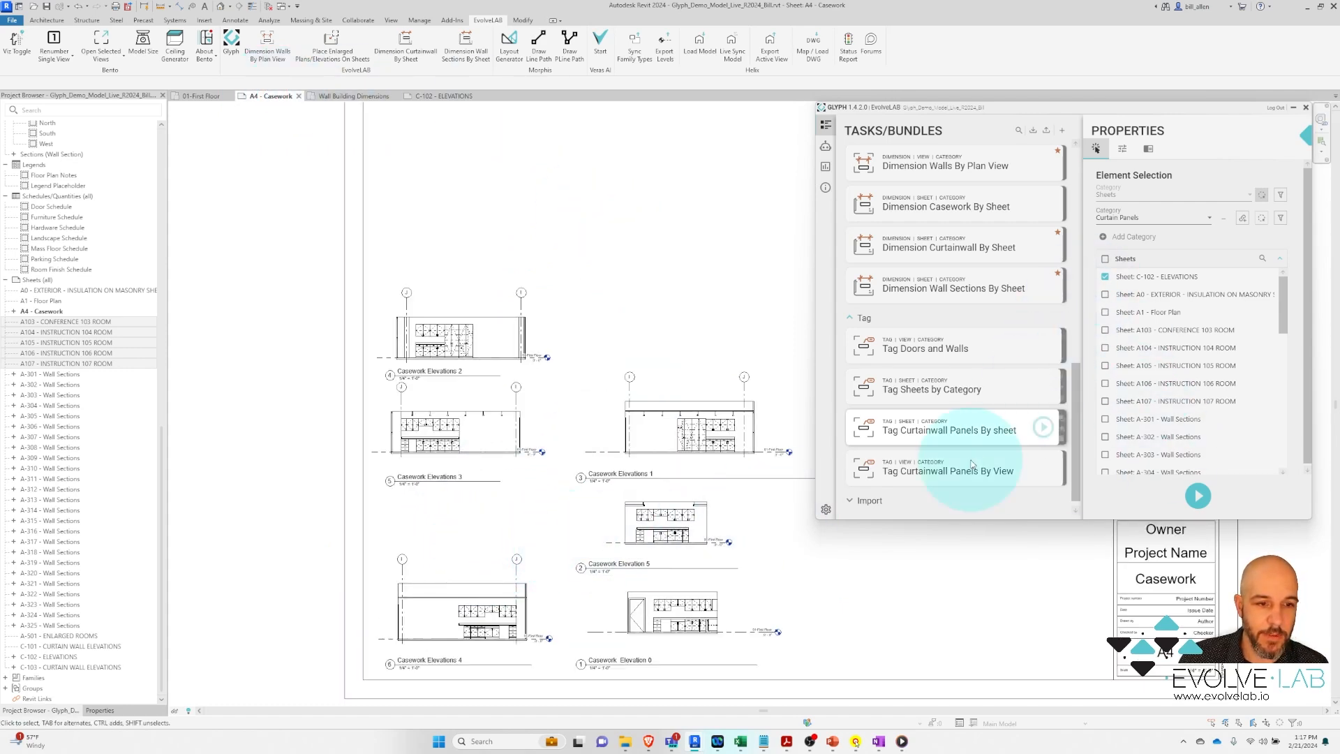
pyautogui.moveTo(1078, 412); pyautogui.dragTo(1078, 367)
pyautogui.click(940, 324)
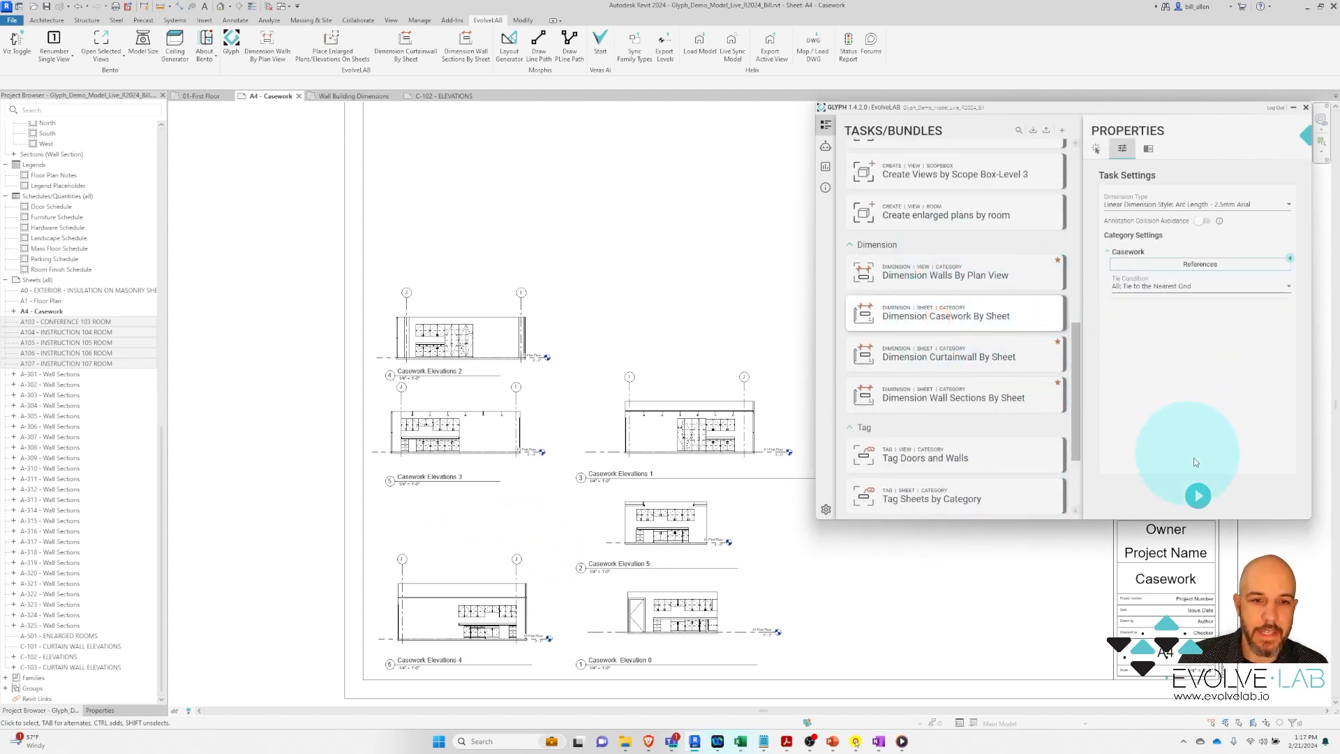
pyautogui.click(1198, 495)
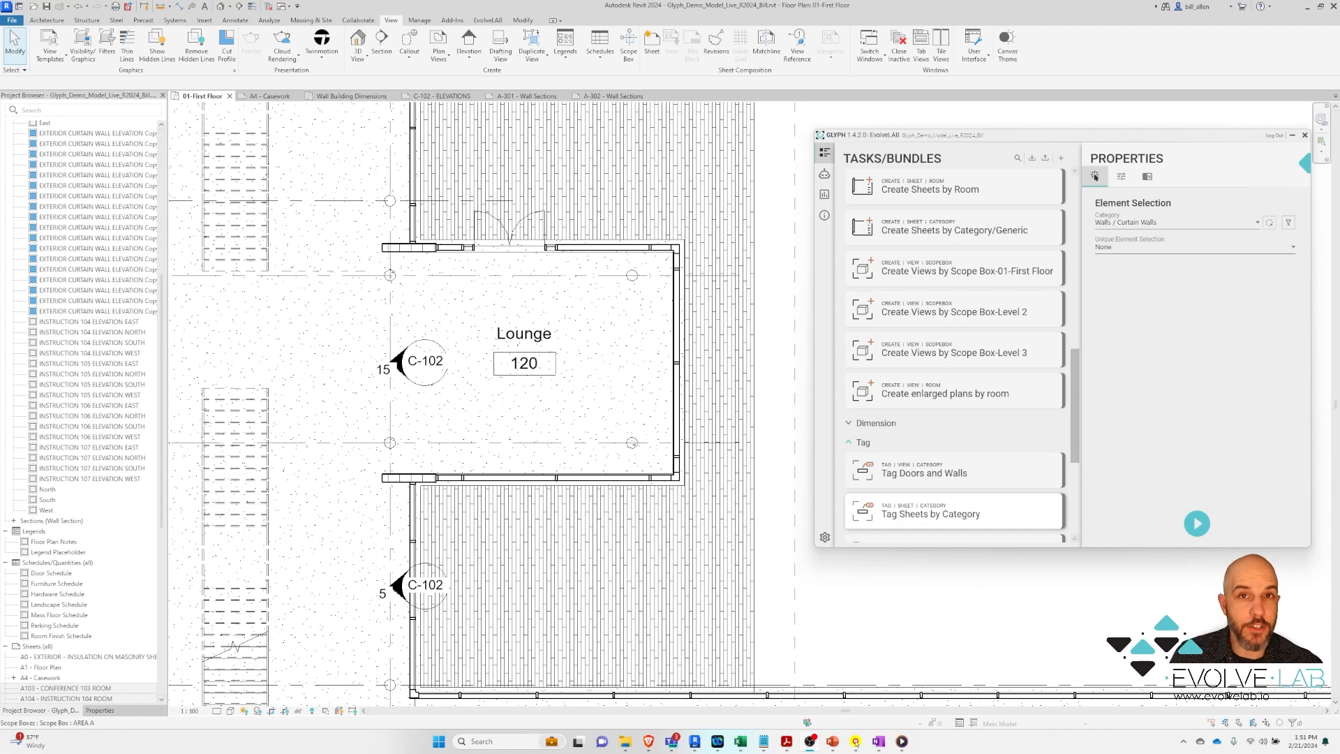
# Start a new custom Glyph task with action Create, object View and reference Category
pyautogui.click(1062, 161)
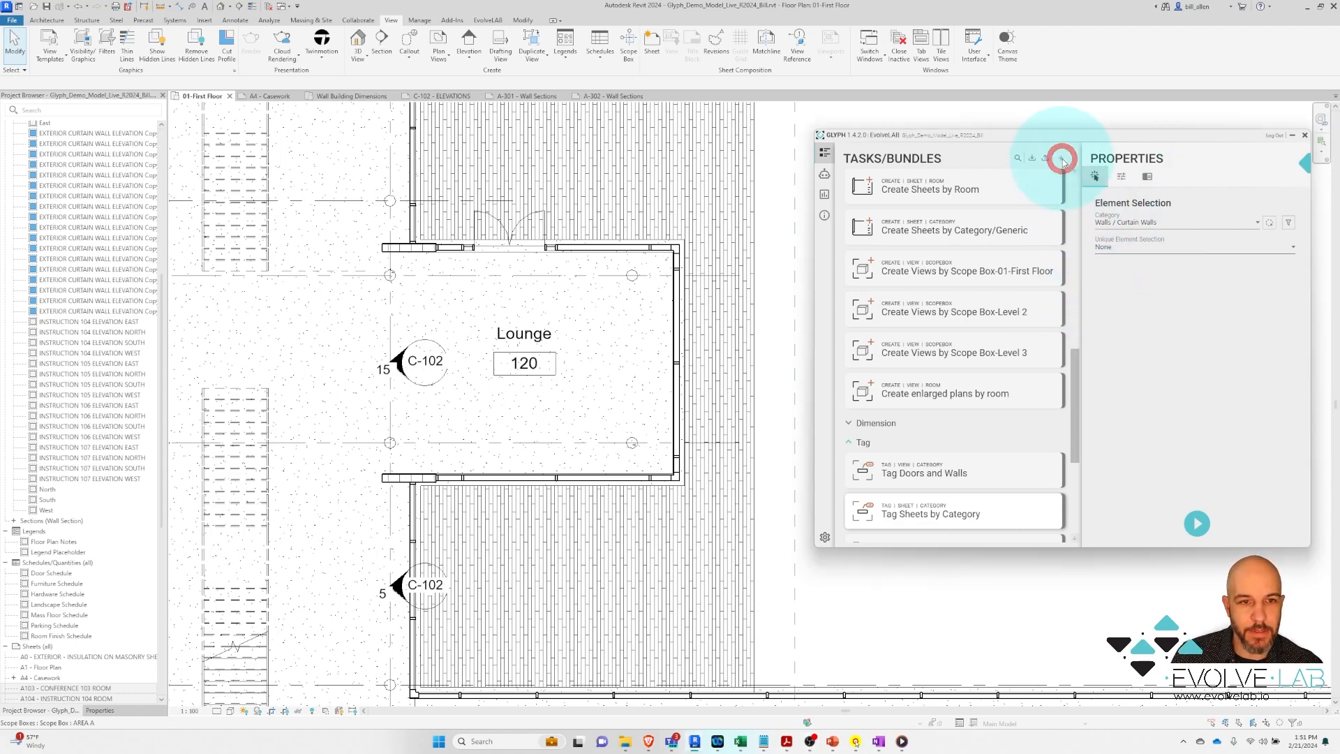
pyautogui.click(1002, 250)
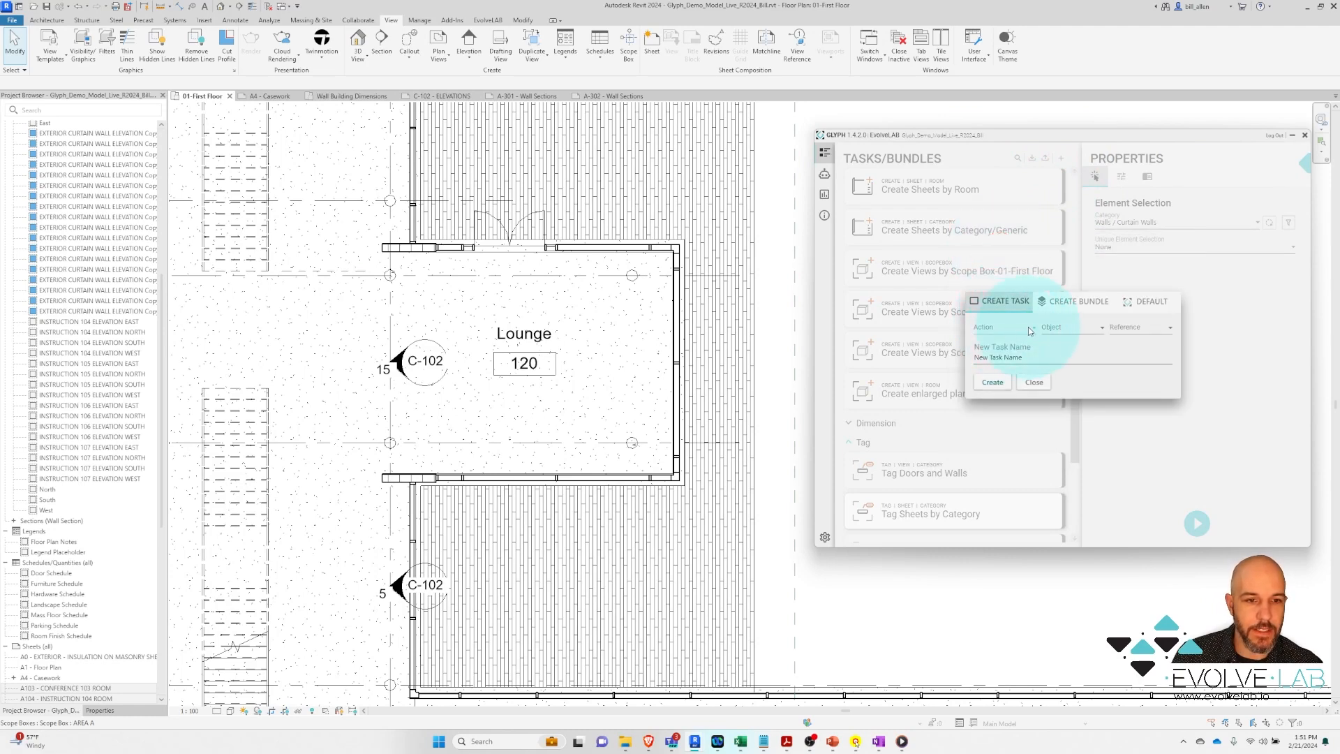
pyautogui.click(1030, 328)
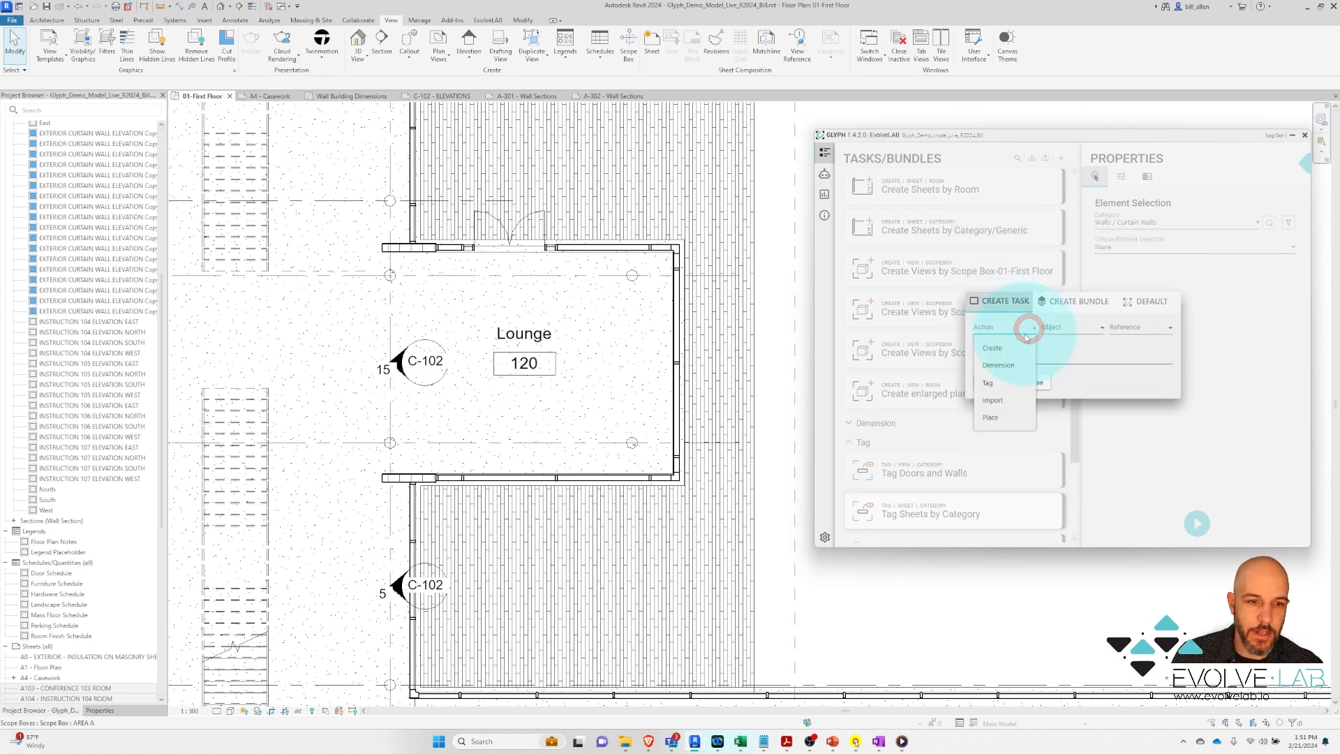
pyautogui.click(998, 345)
pyautogui.click(1071, 327)
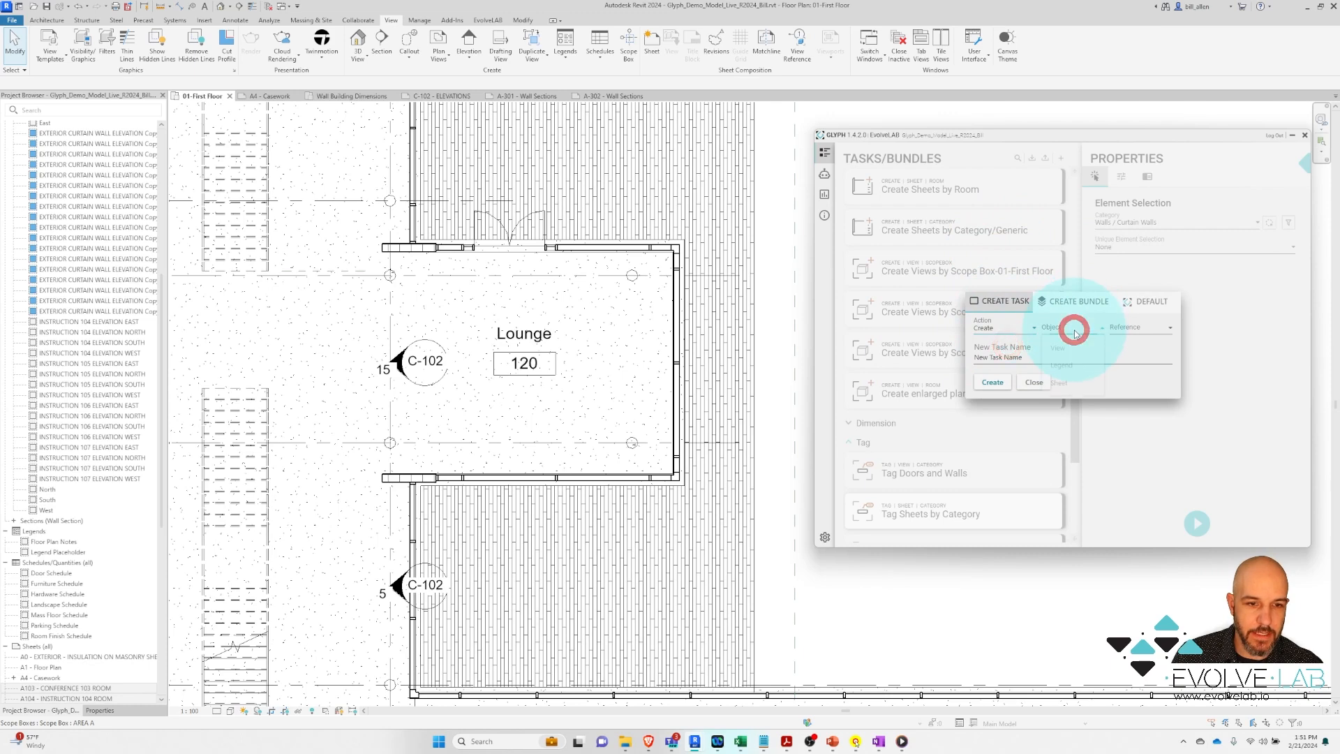
pyautogui.click(1074, 354)
pyautogui.click(1145, 327)
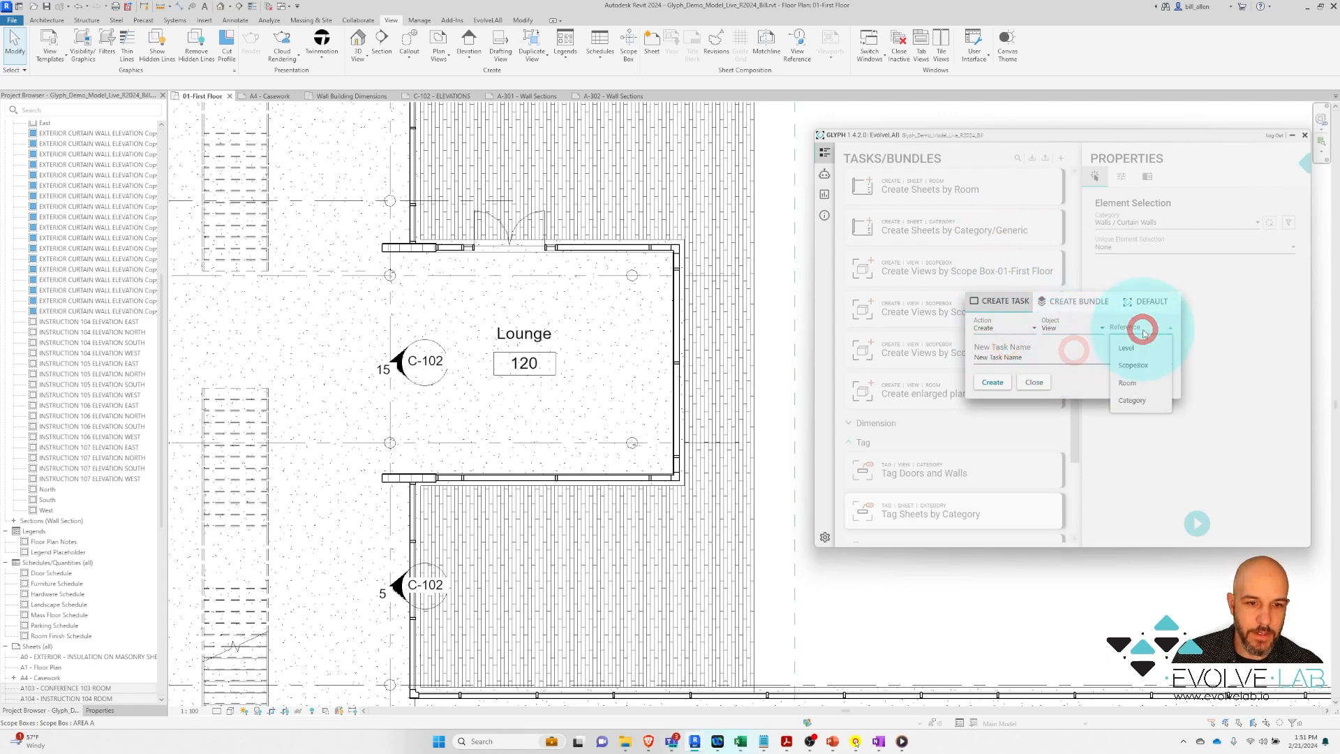
pyautogui.click(1145, 400)
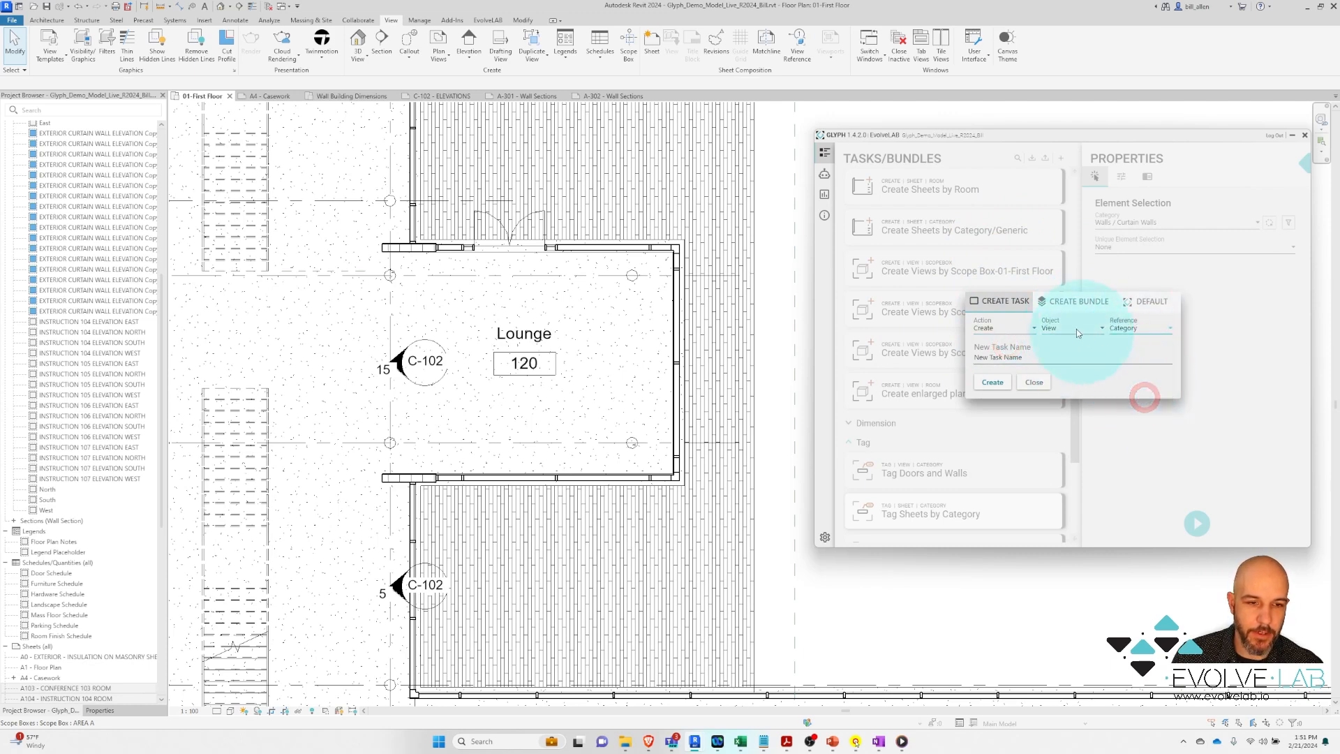
pyautogui.click(1035, 328)
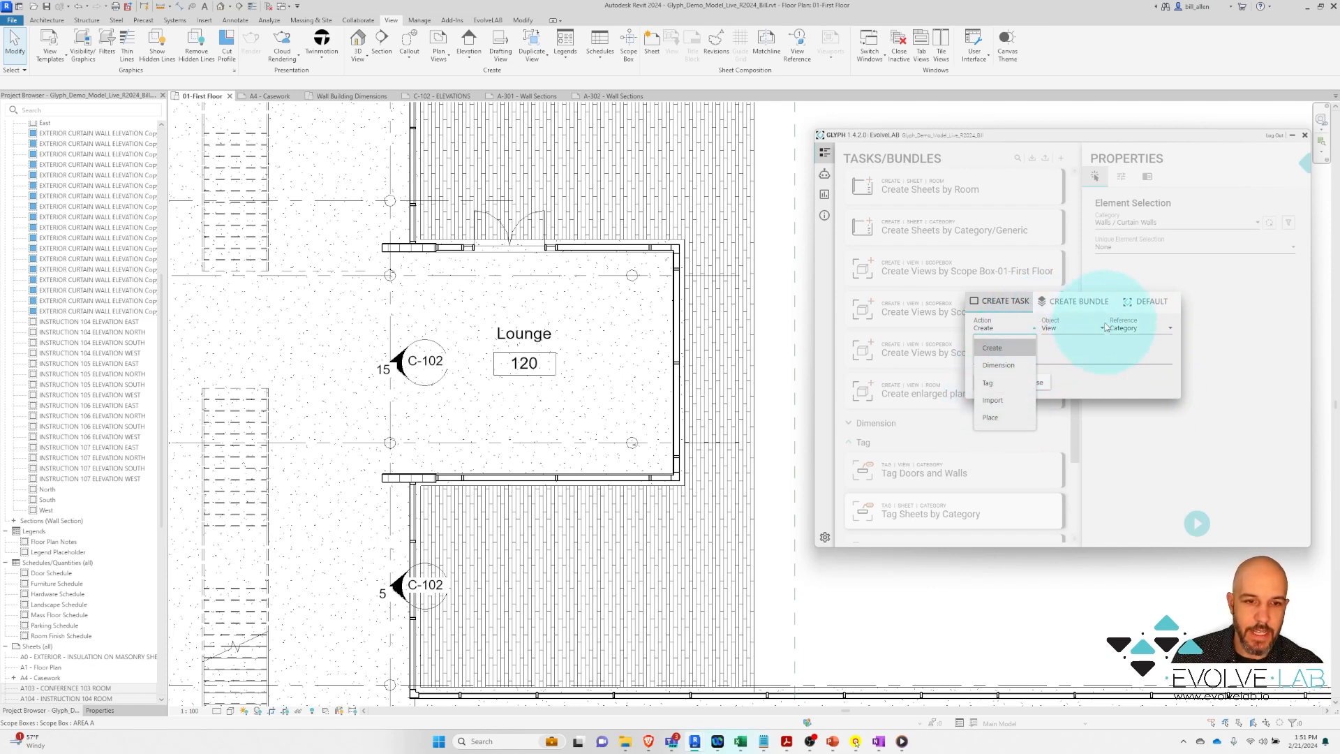
pyautogui.click(1012, 331)
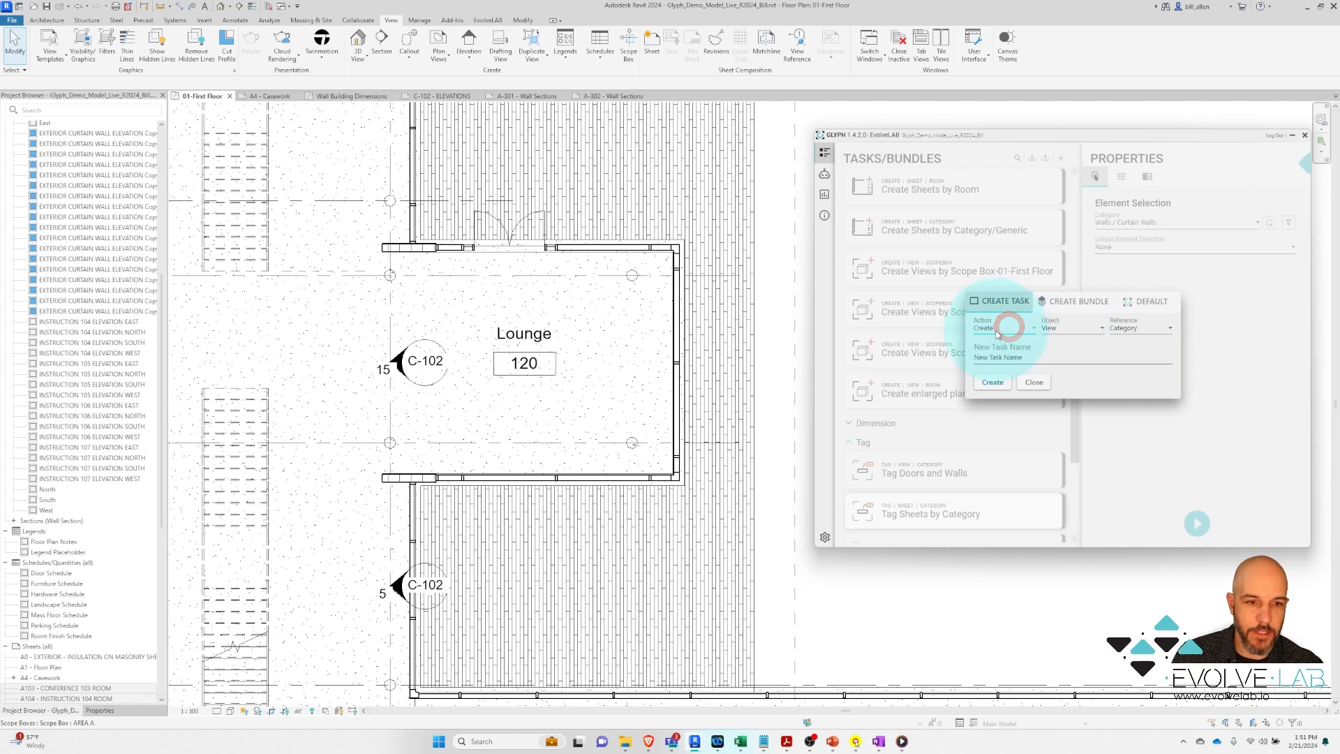
# Name the task 'Elevate Curtainwall' and create it
pyautogui.click(1026, 357)
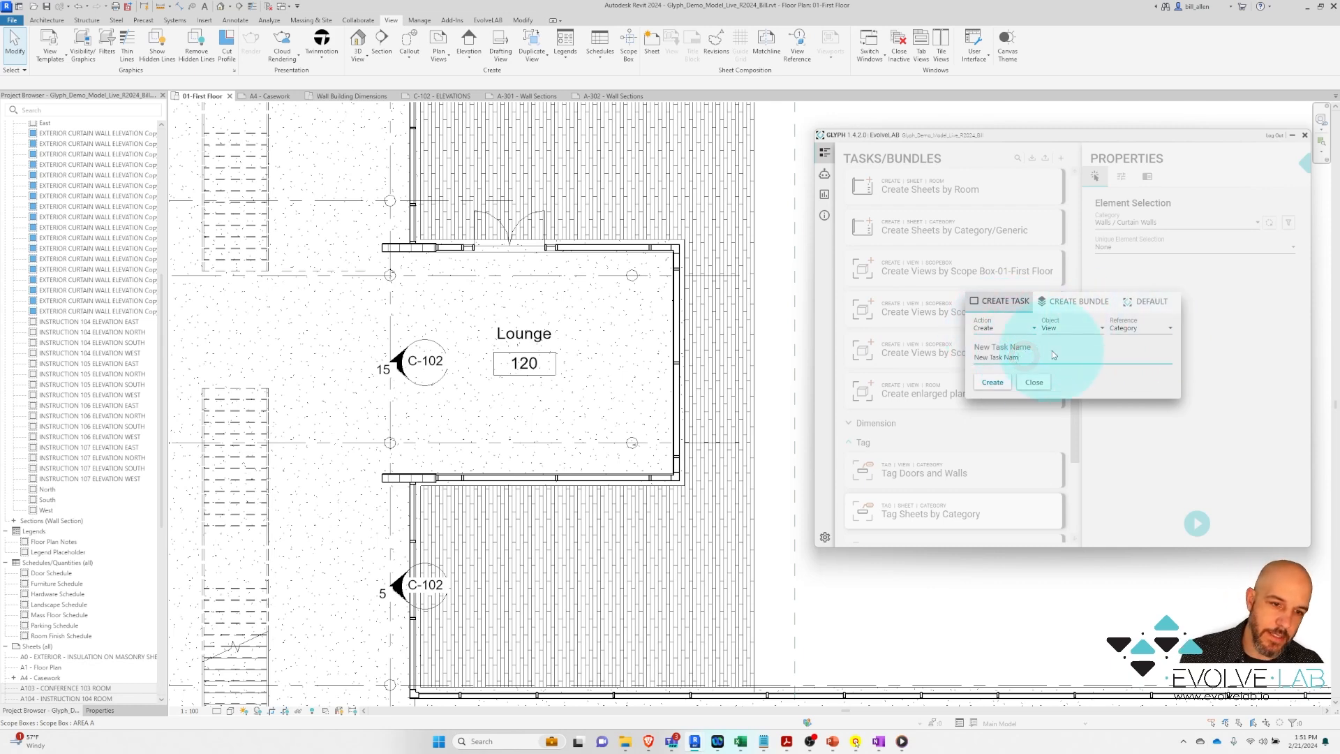
pyautogui.press('BackSpace')
pyautogui.press('BackSpace')
pyautogui.press('BackSpace')
pyautogui.press('BackSpace')
pyautogui.press('BackSpace')
pyautogui.press('BackSpace')
pyautogui.press('BackSpace')
pyautogui.press('BackSpace')
pyautogui.press('BackSpace')
pyautogui.press('BackSpace')
pyautogui.press('BackSpace')
pyautogui.press('BackSpace')
pyautogui.press('BackSpace')
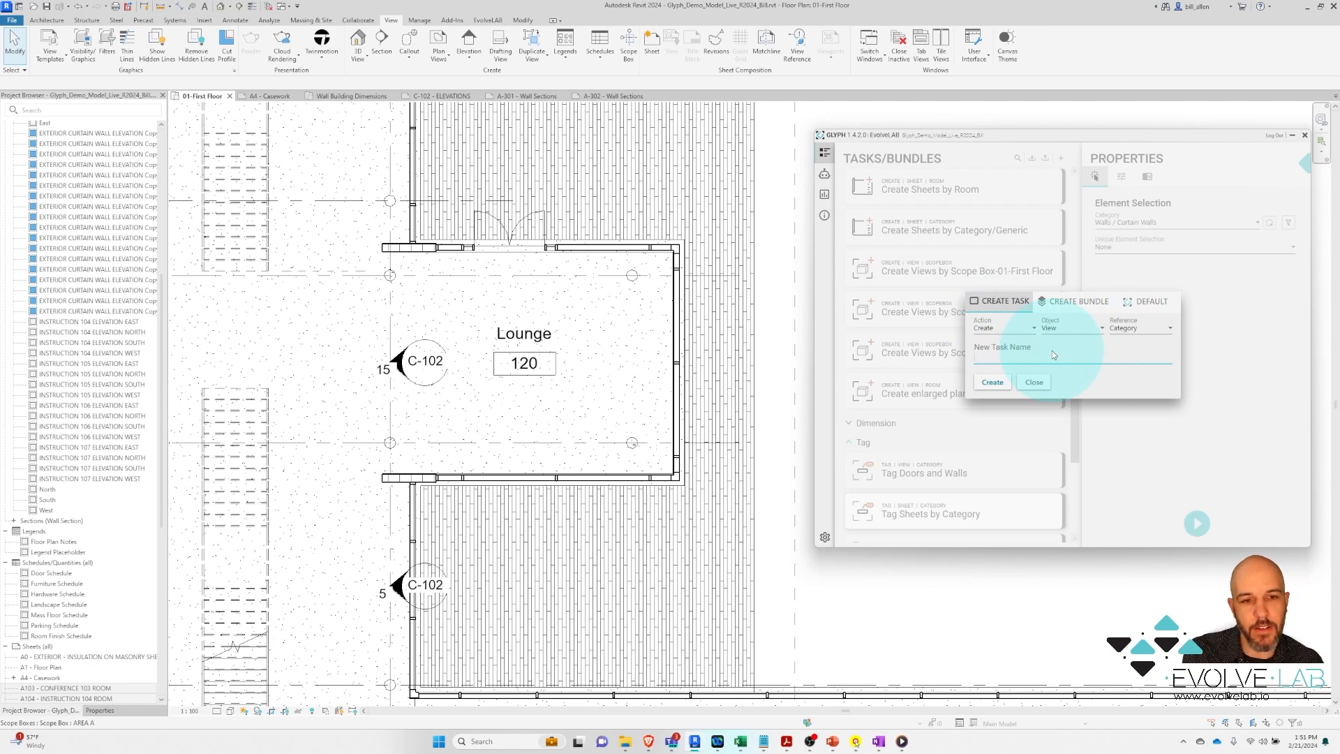
pyautogui.write('Eleva')
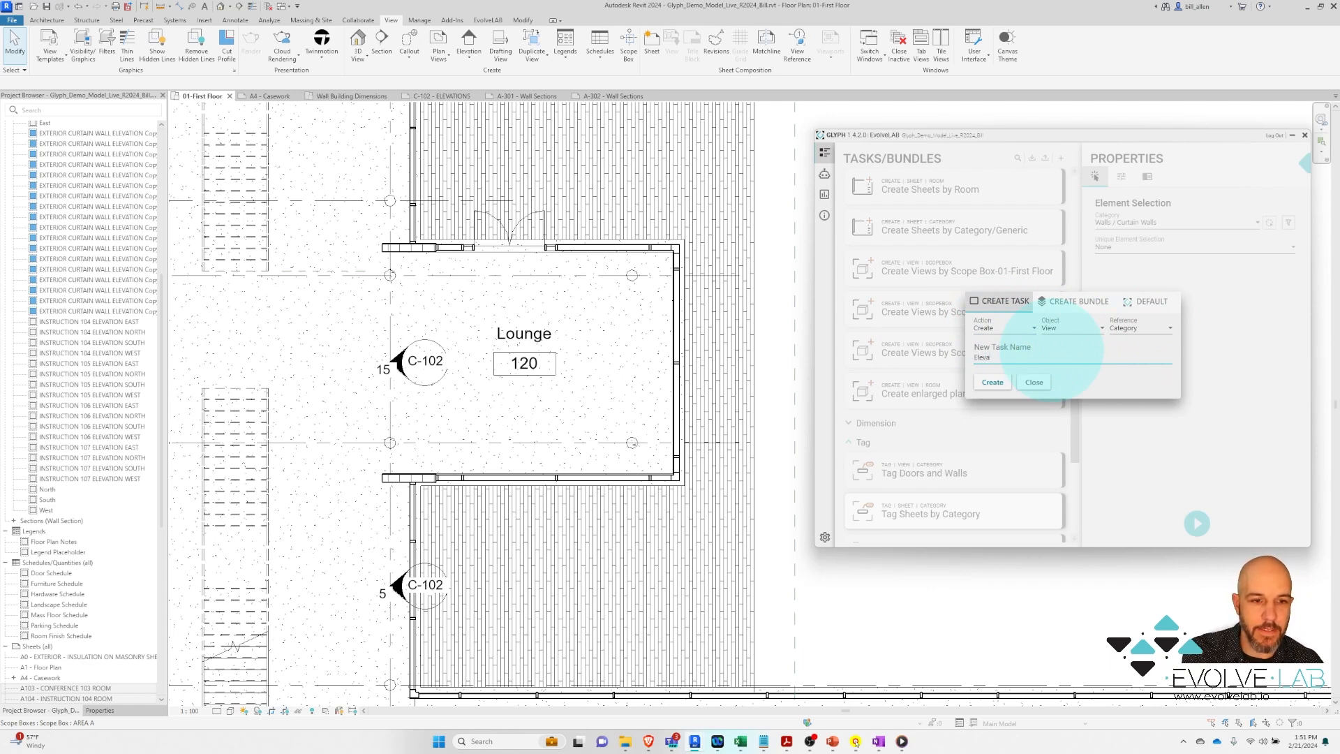
pyautogui.write('te Curtainwall')
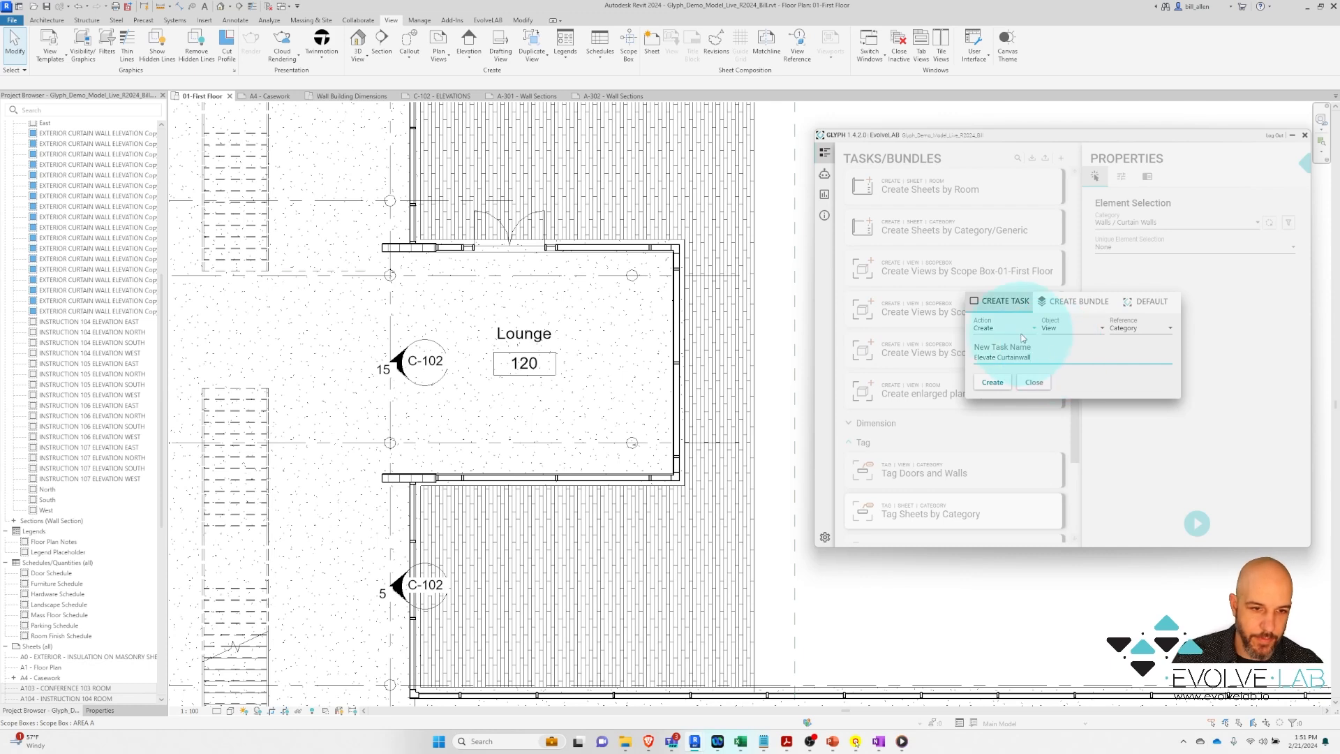
pyautogui.click(992, 384)
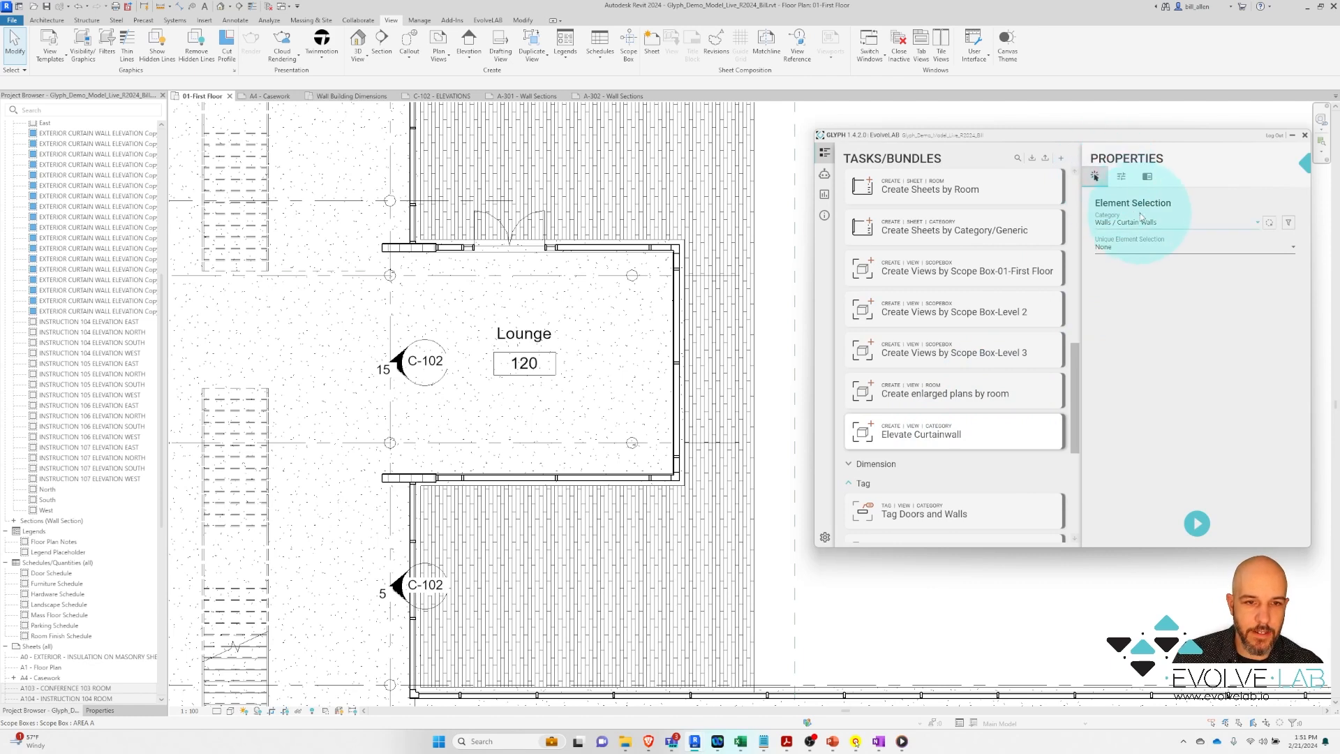
# Choose Walls / Curtain Walls as the Elevate Curtainwall task's element selection category
pyautogui.click(1255, 221)
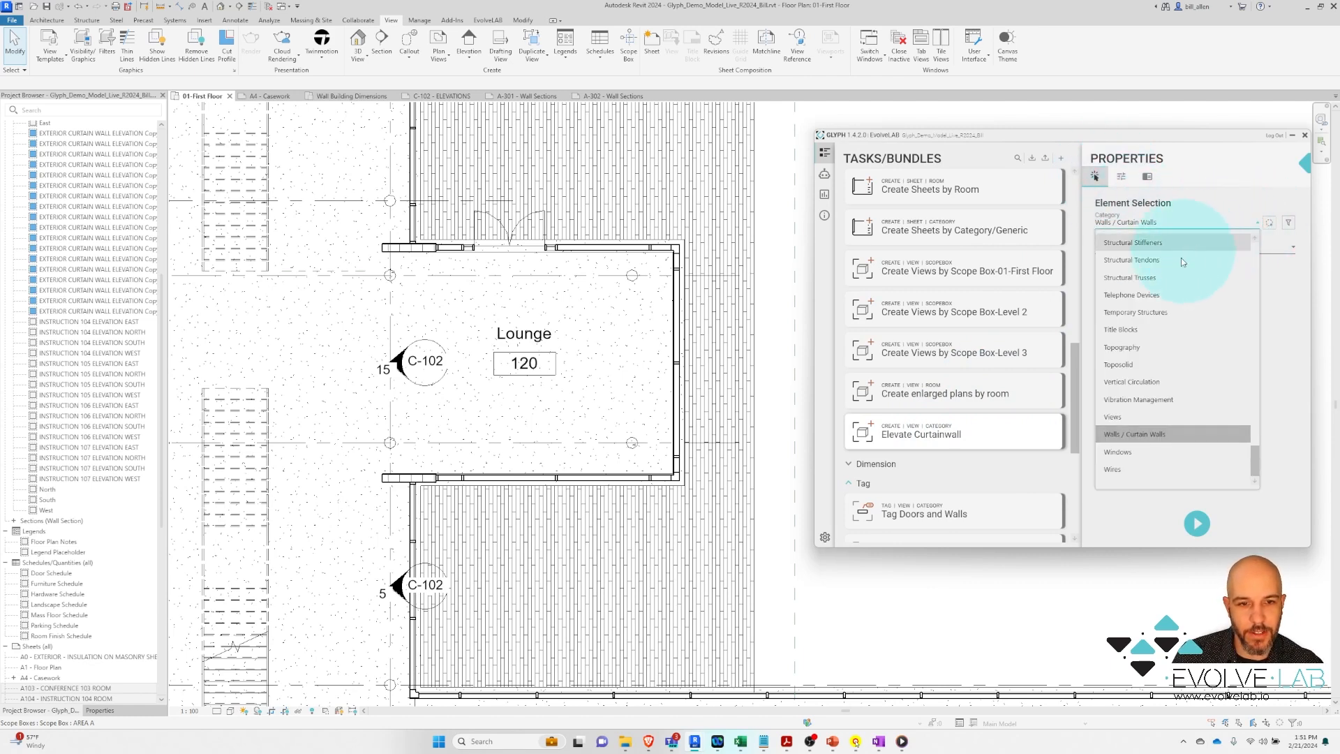
pyautogui.click(1138, 434)
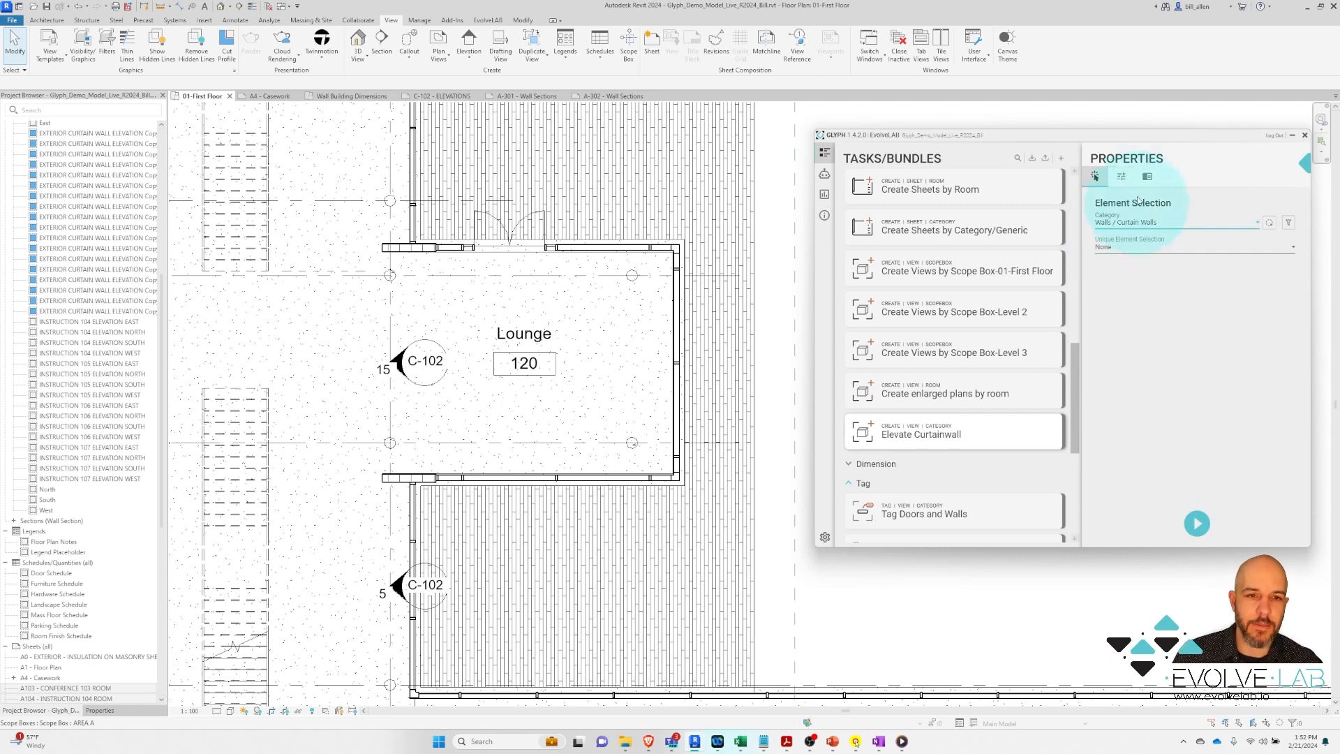
# Switch the task from making floor plans to elevations with the Curtainwall Elevation template
pyautogui.click(1122, 179)
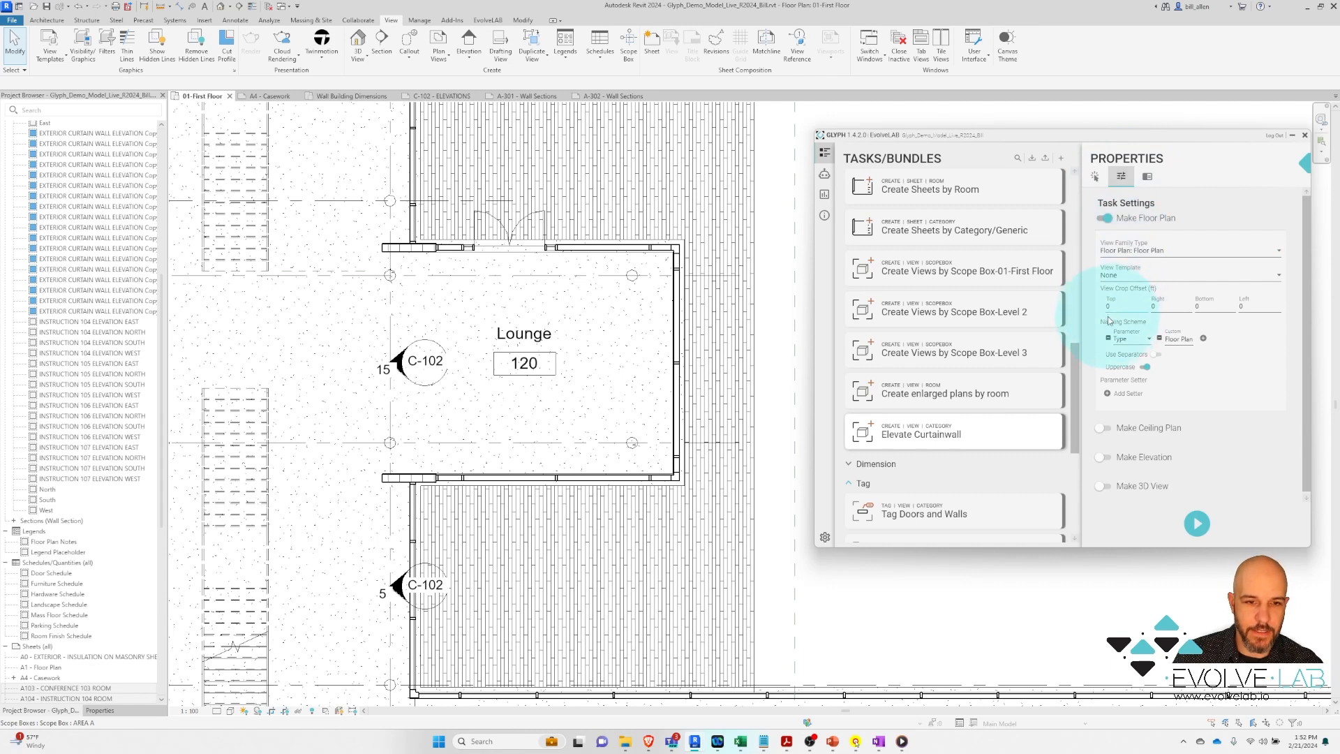
pyautogui.click(1188, 215)
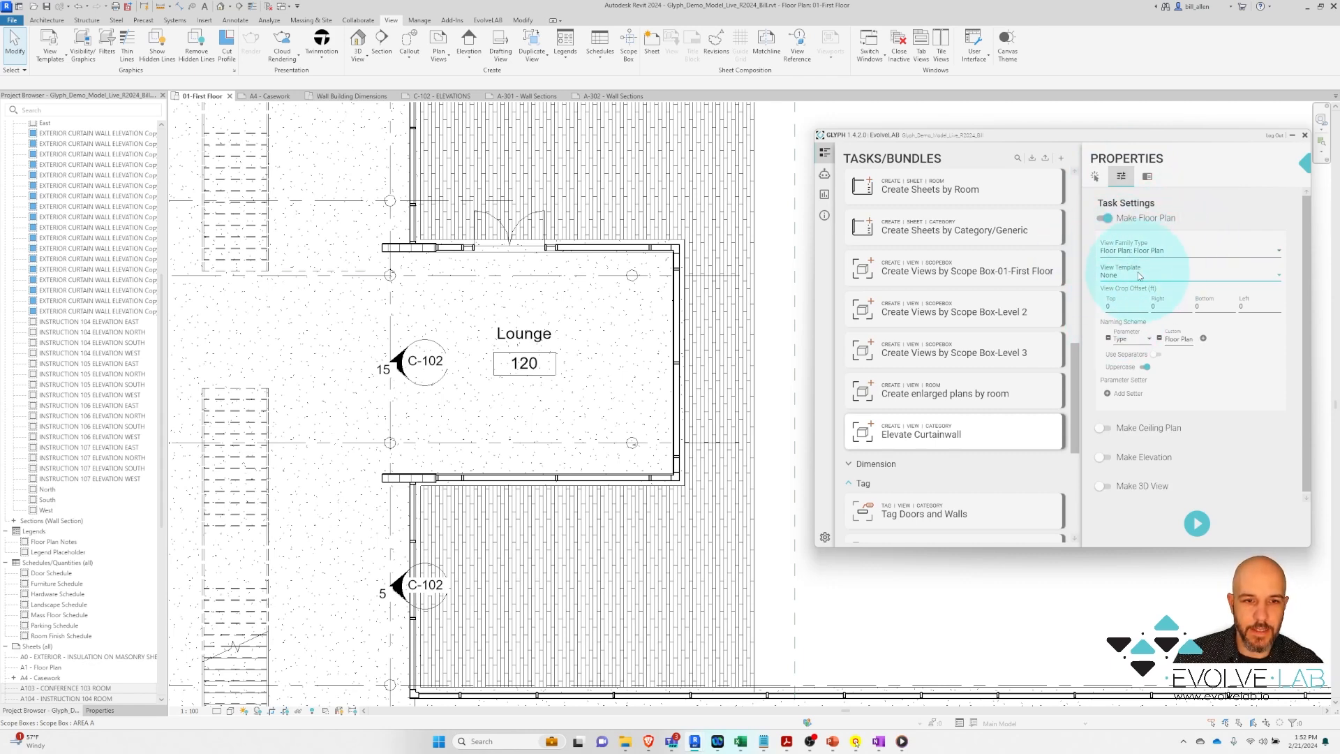
pyautogui.click(1103, 218)
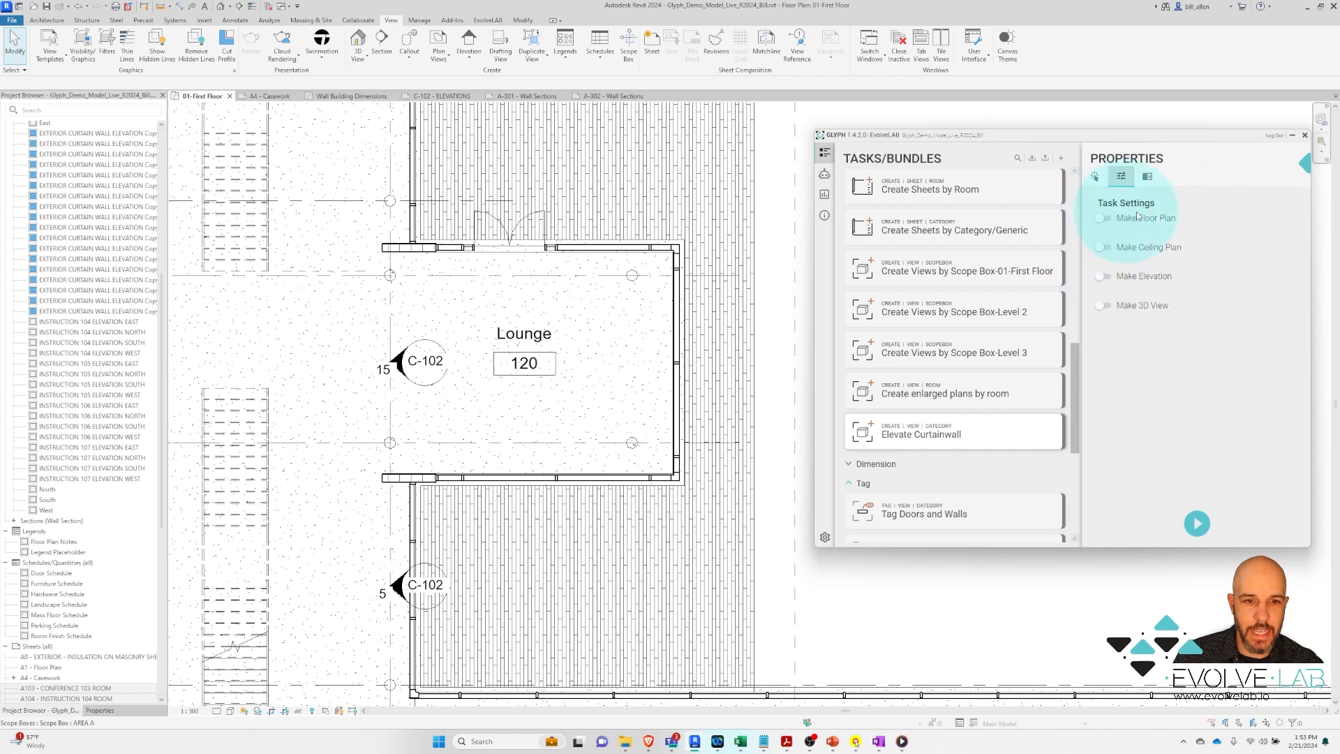
pyautogui.click(1100, 277)
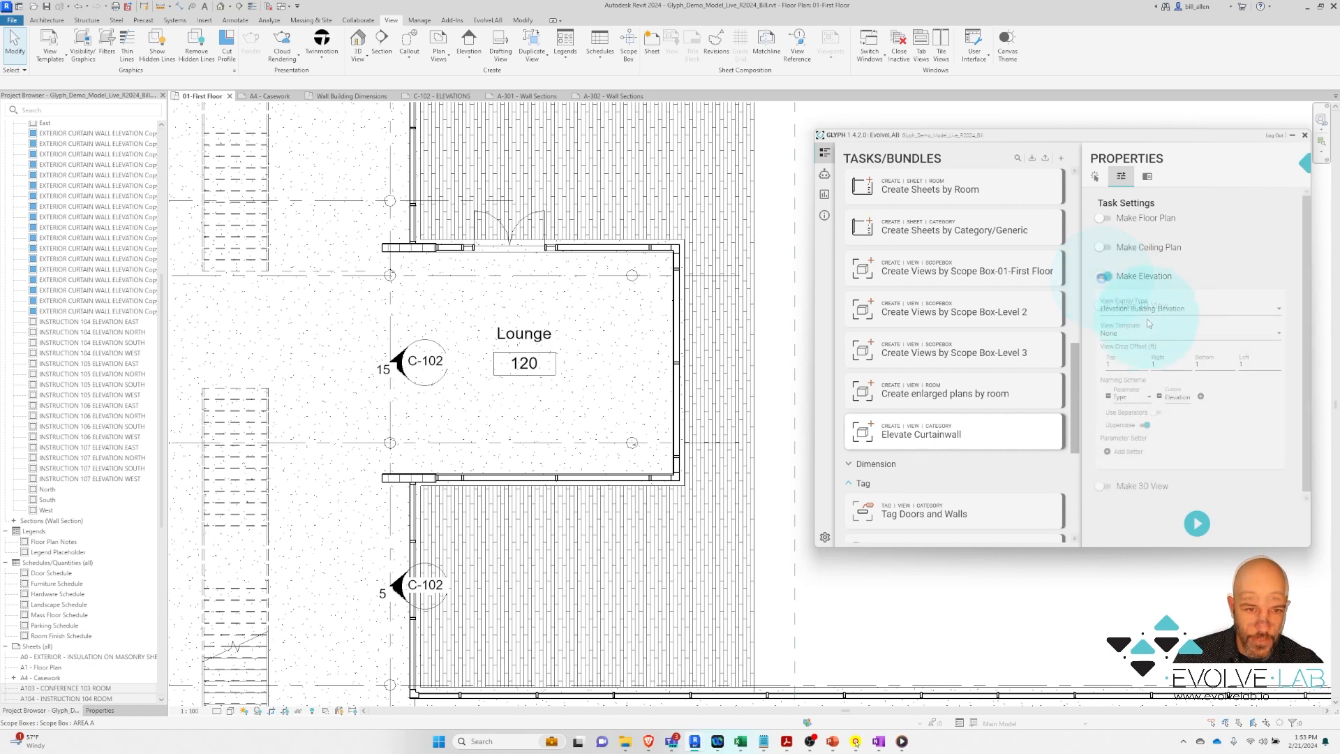
pyautogui.click(1146, 336)
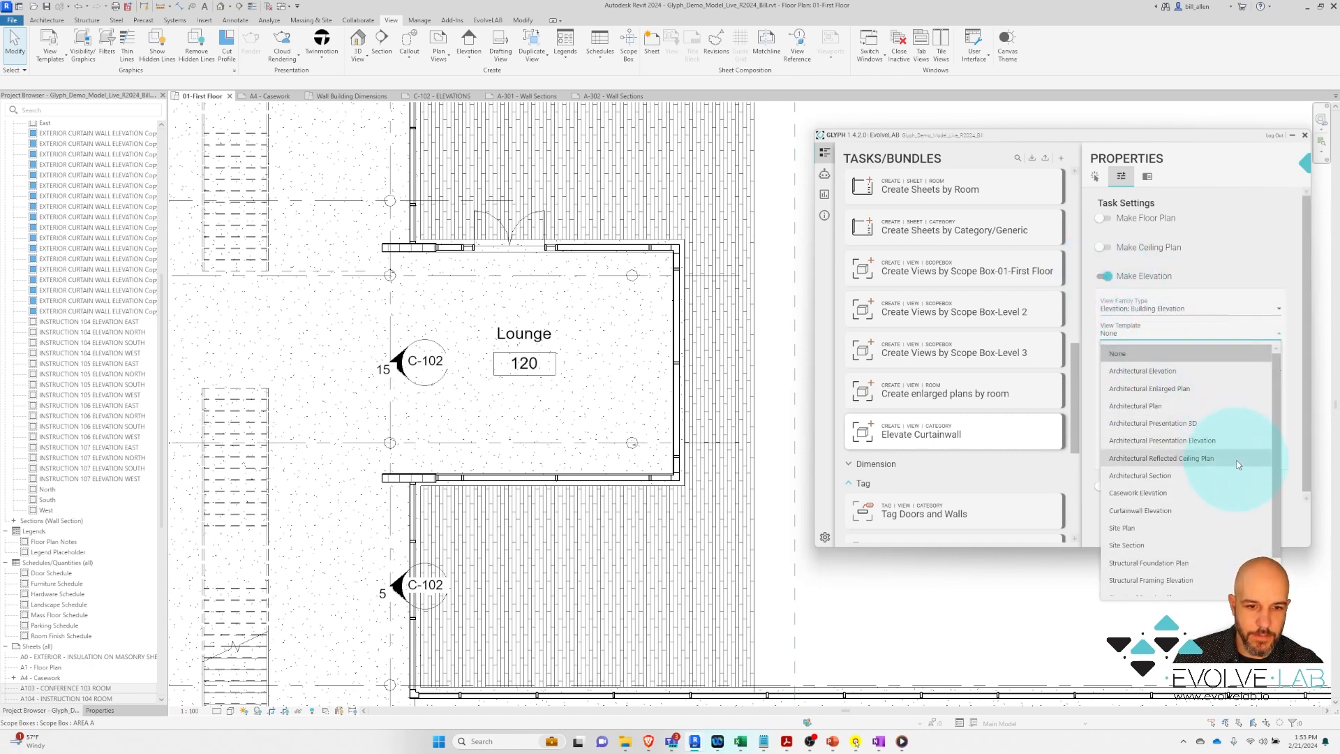
pyautogui.click(1215, 511)
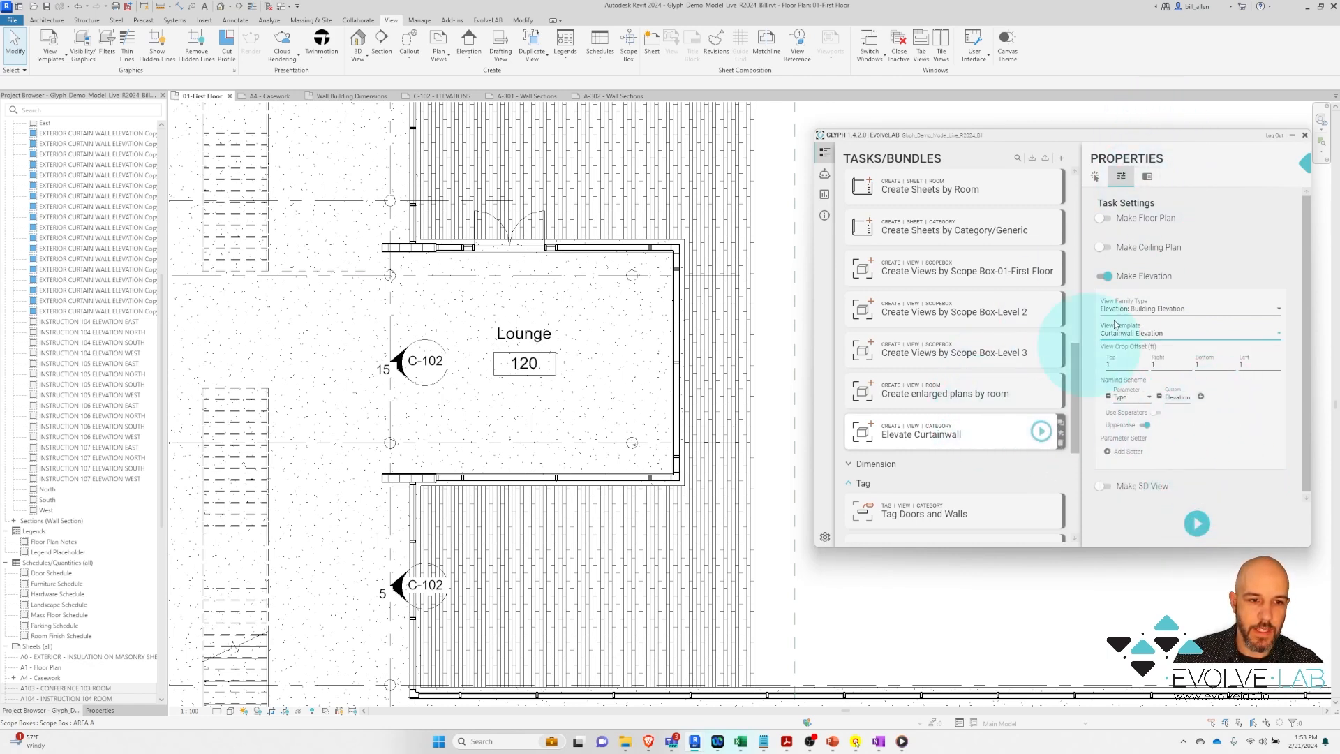
# Change the task description to 'Creates Curtainwall Elevations'
pyautogui.click(1148, 176)
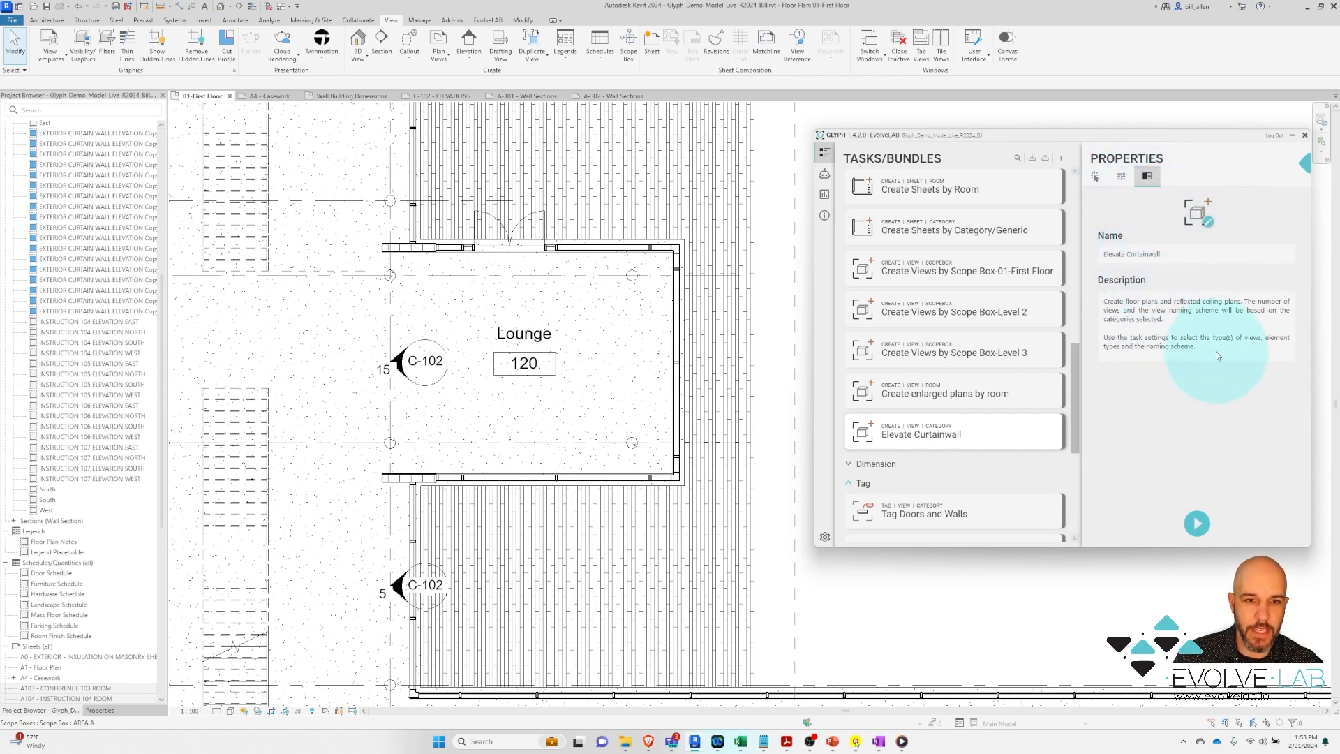
pyautogui.click(1102, 302)
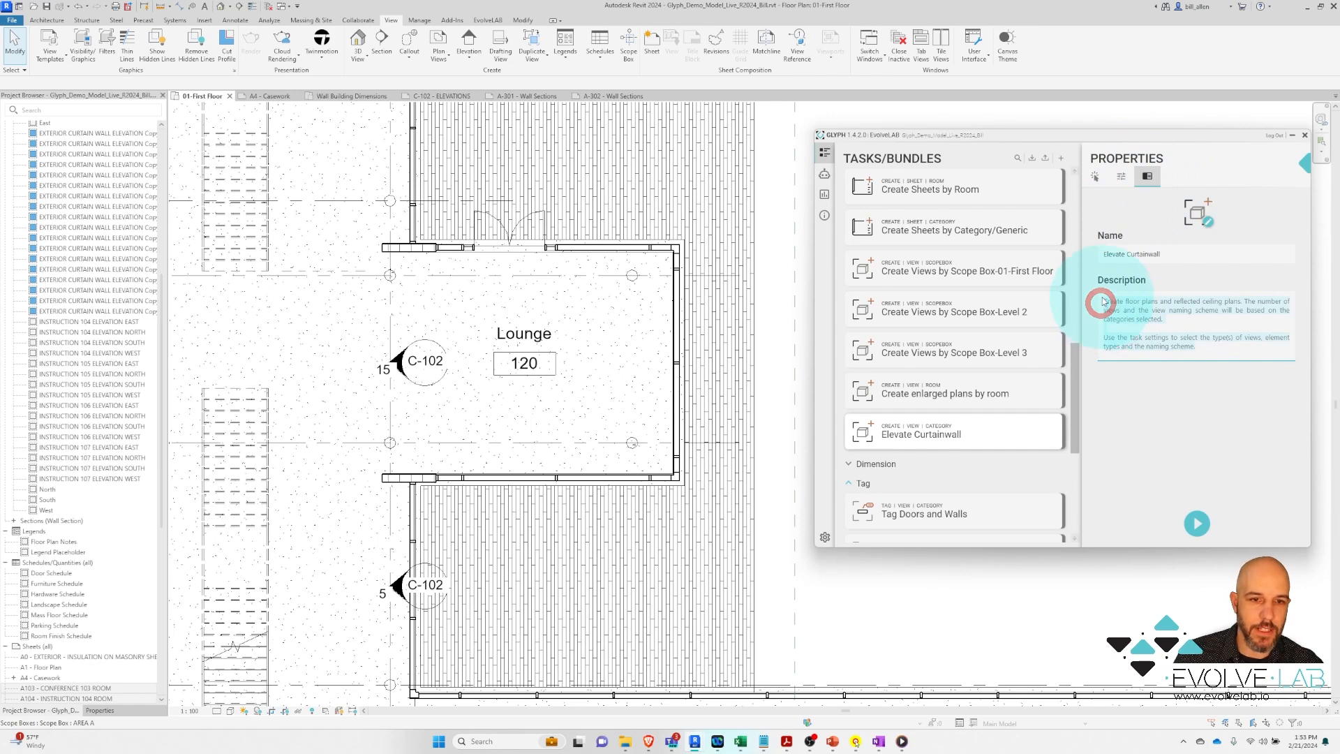
pyautogui.hotkey('ctrl', 'a')
pyautogui.press('BackSpace')
pyautogui.write('Create')
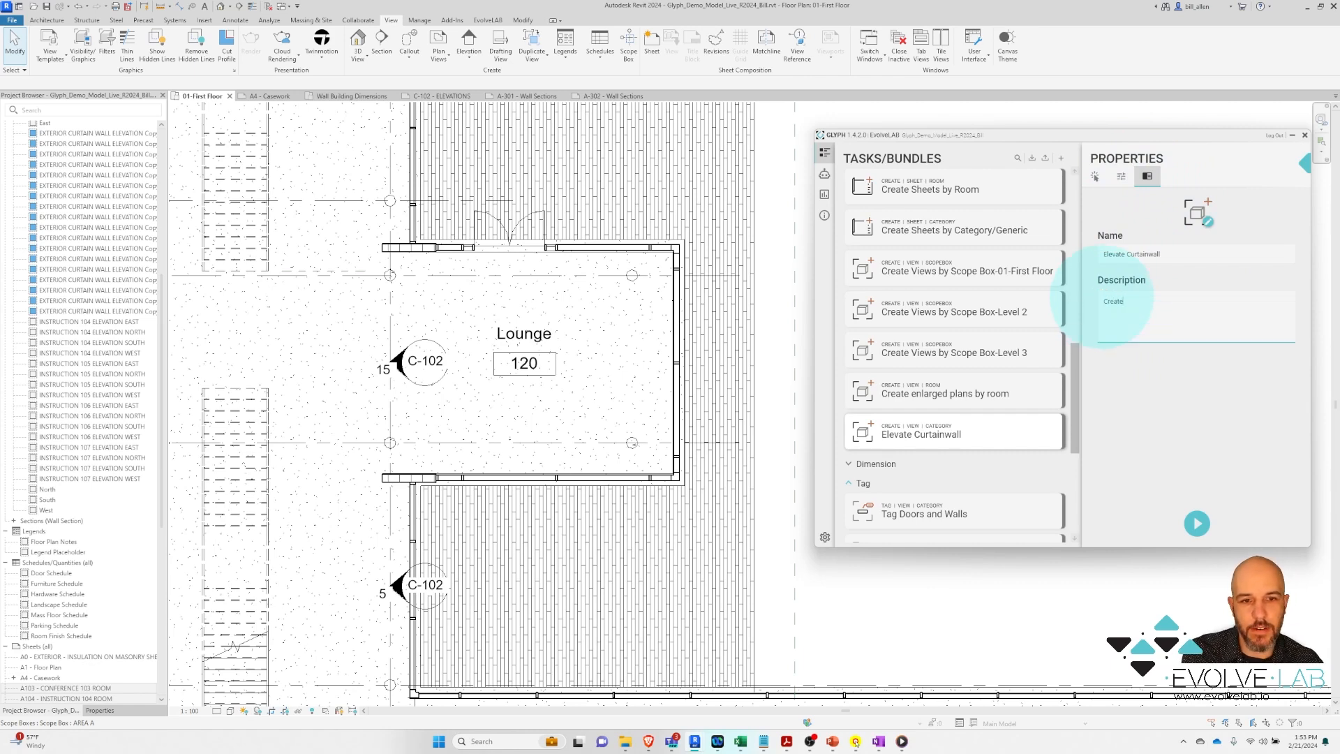
pyautogui.write('s Curtainwall Elevations')
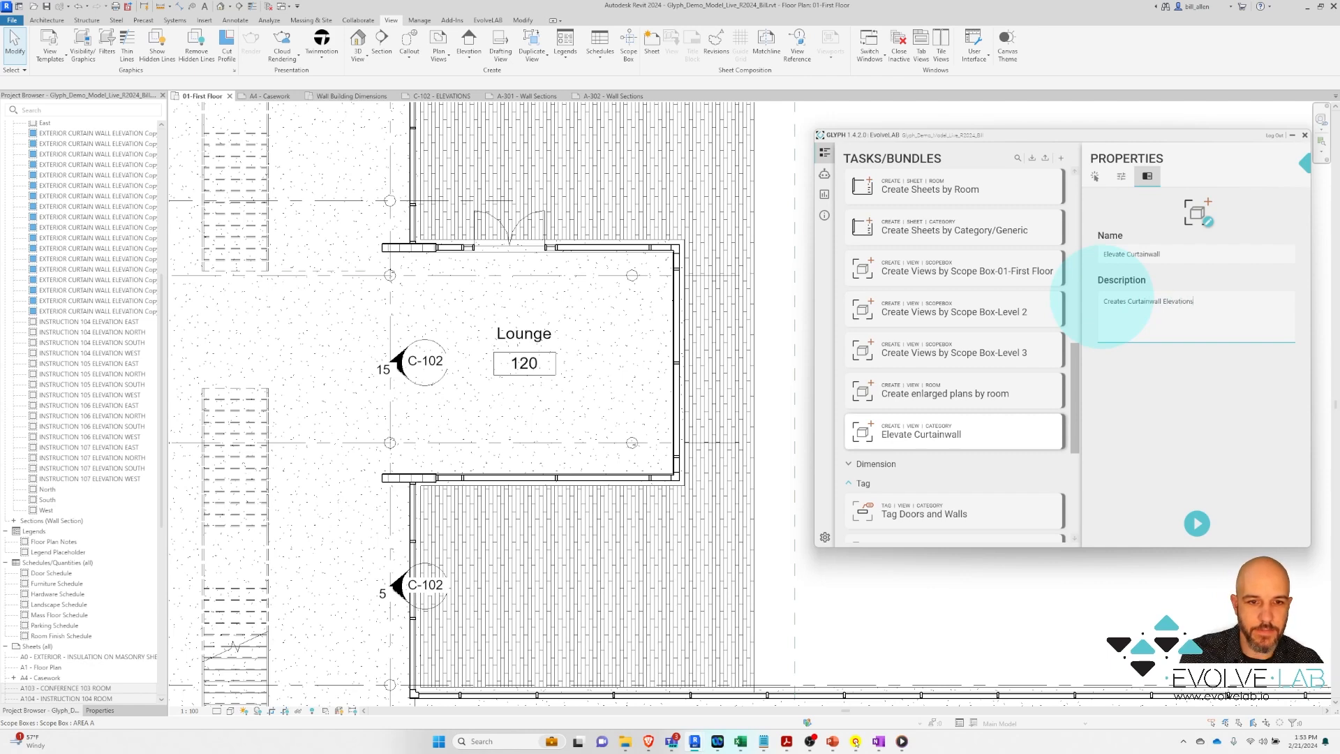
pyautogui.click(1190, 380)
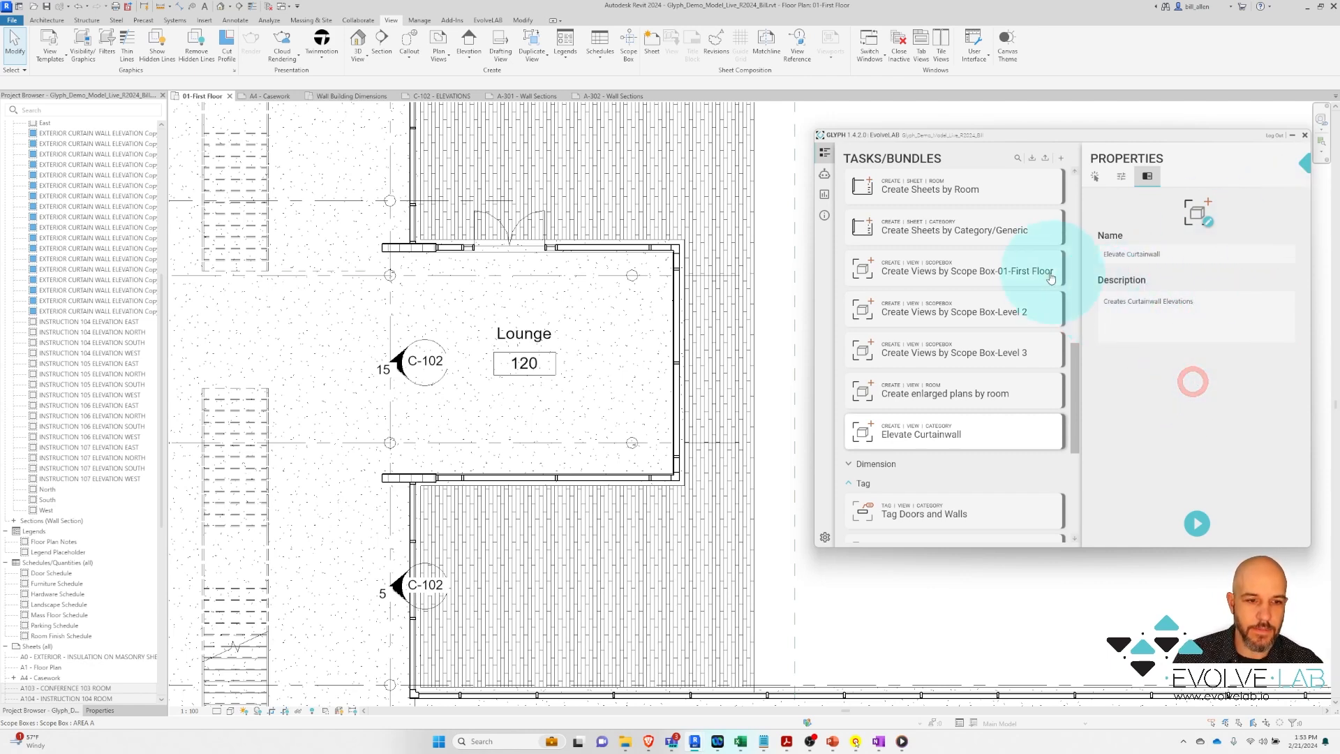
pyautogui.click(977, 432)
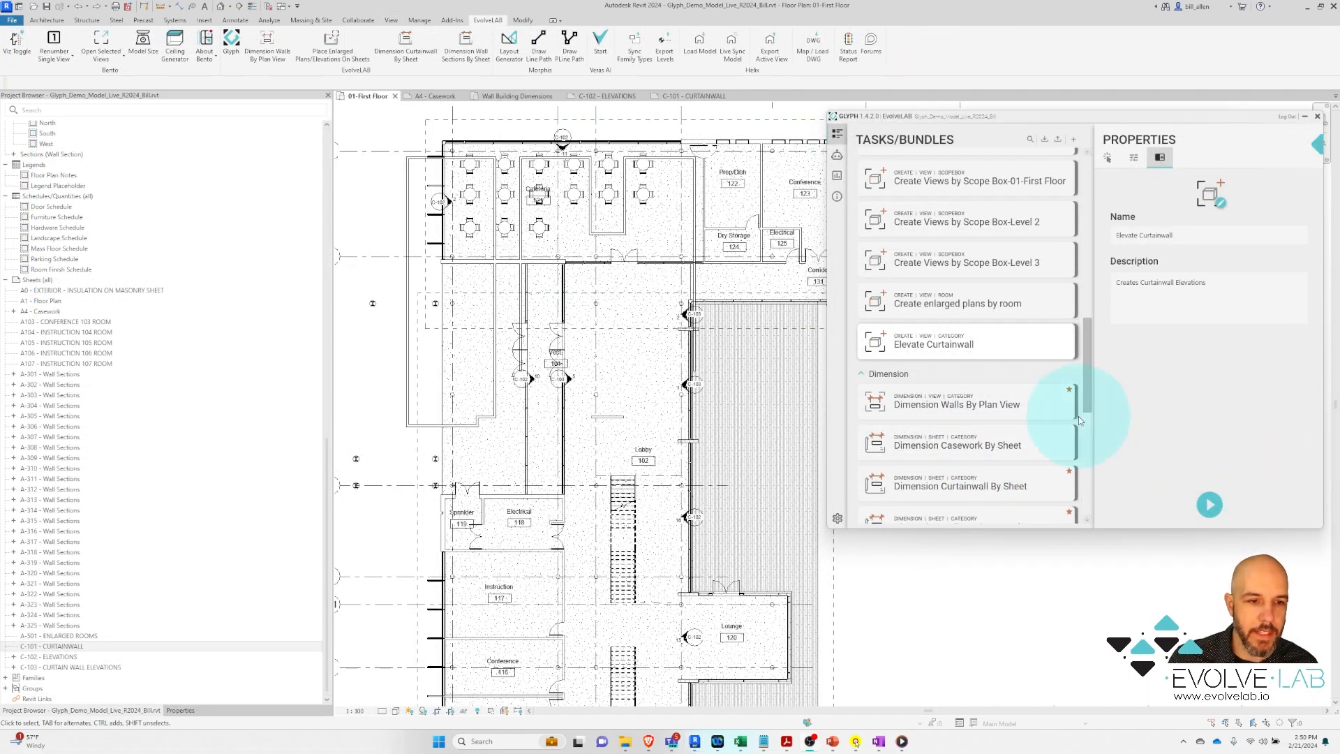
# Pick the Lounge's top, right and bottom curtain walls for Elevate Curtainwall and run it
pyautogui.click(968, 352)
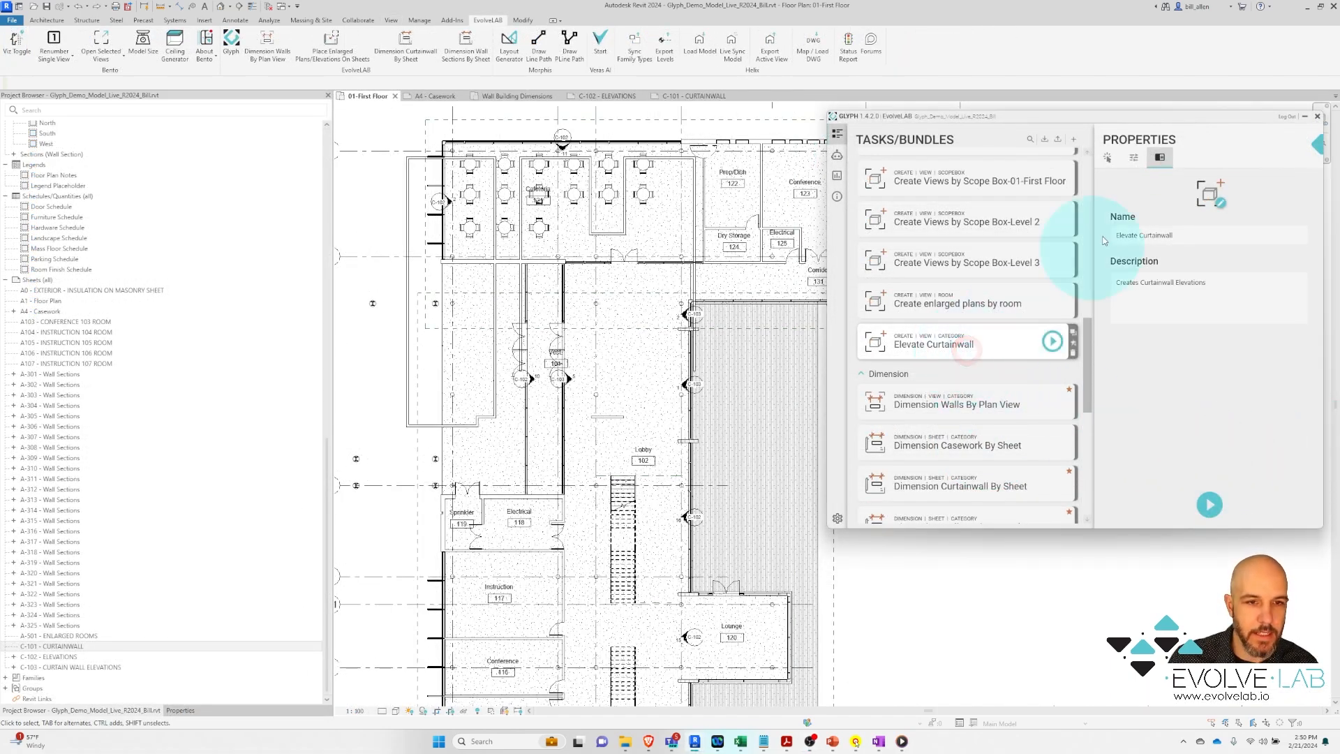
pyautogui.click(1109, 159)
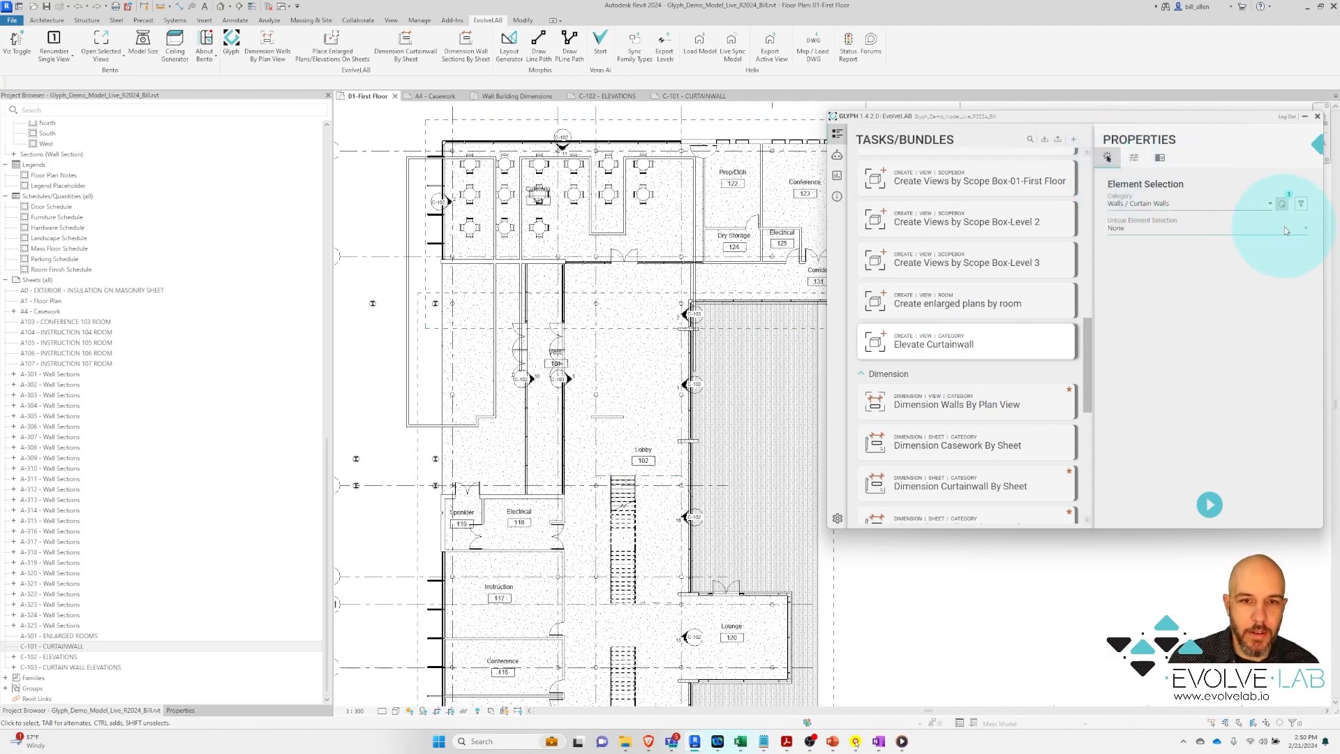
pyautogui.click(1282, 203)
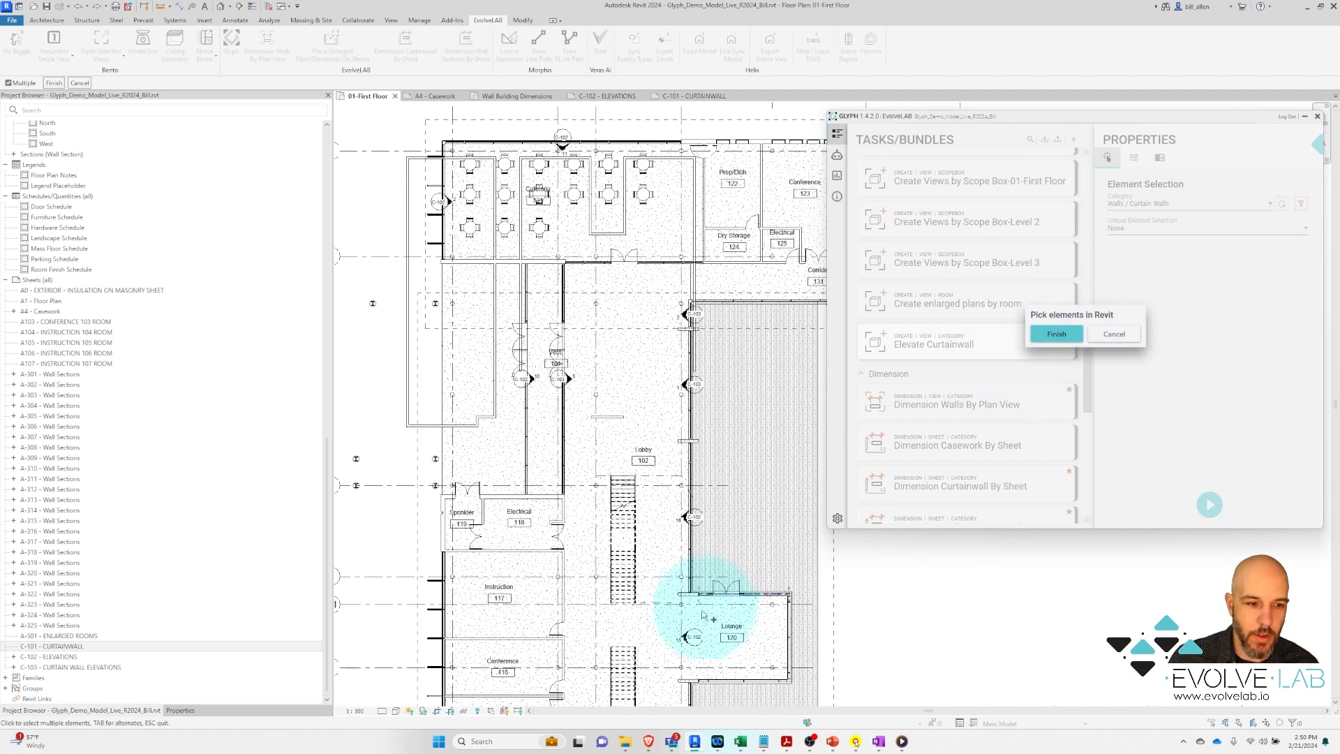
pyautogui.click(756, 593)
pyautogui.click(790, 623)
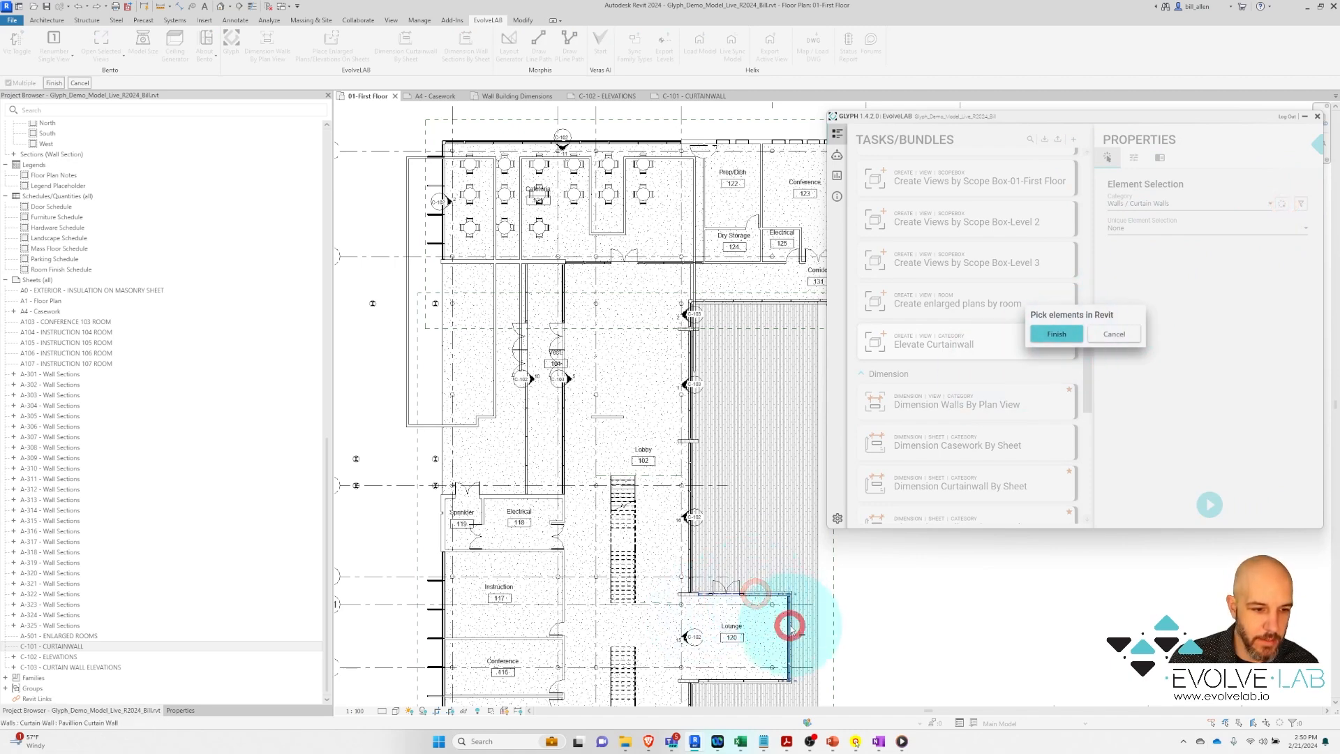
pyautogui.click(751, 680)
pyautogui.click(1071, 346)
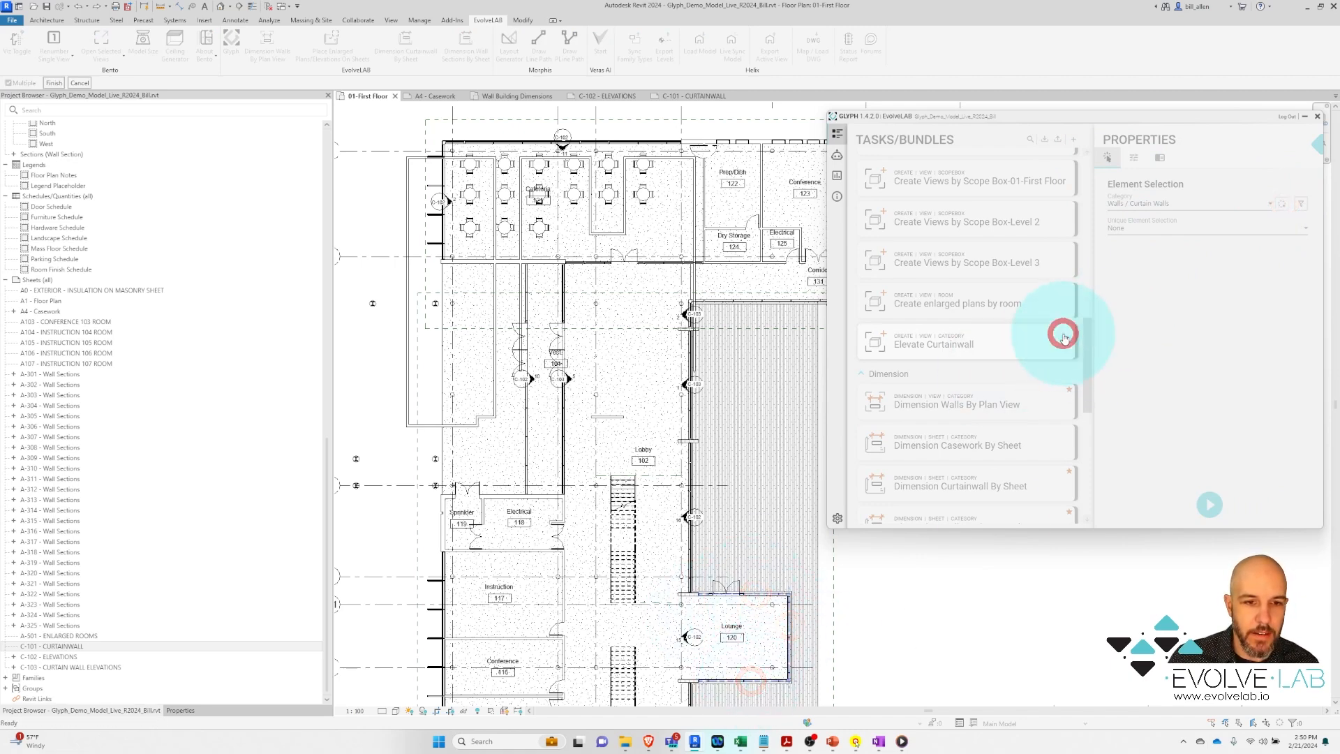
pyautogui.click(1212, 501)
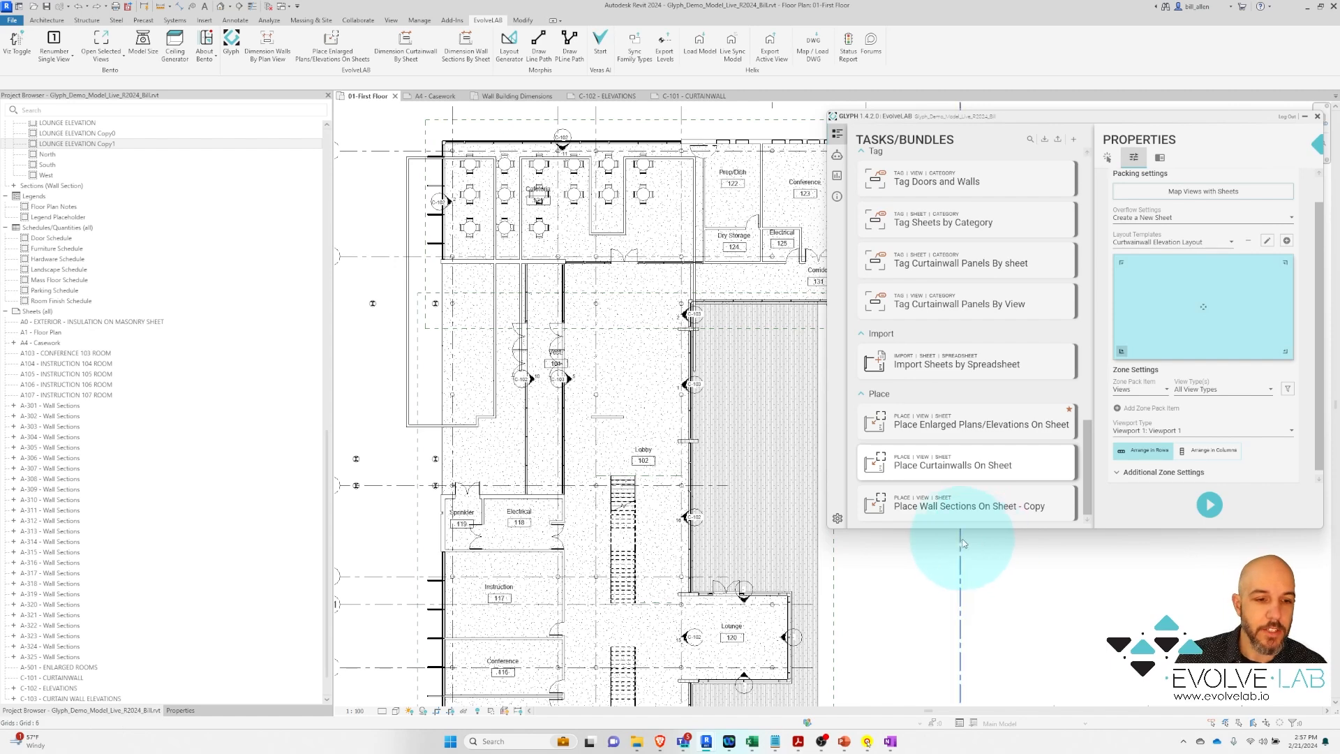
# Open the Curtainwall Elevation Layout template in the layout editor
pyautogui.moveTo(970, 465)
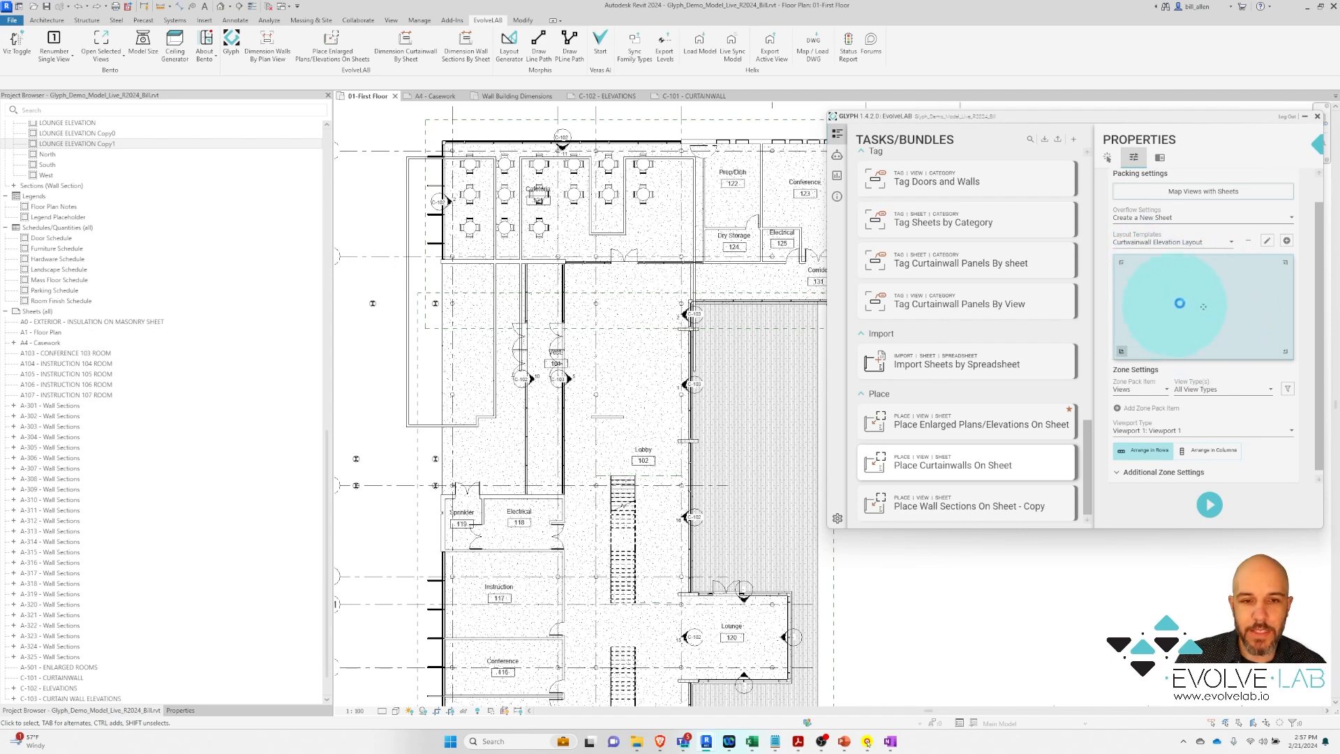
pyautogui.click(1267, 242)
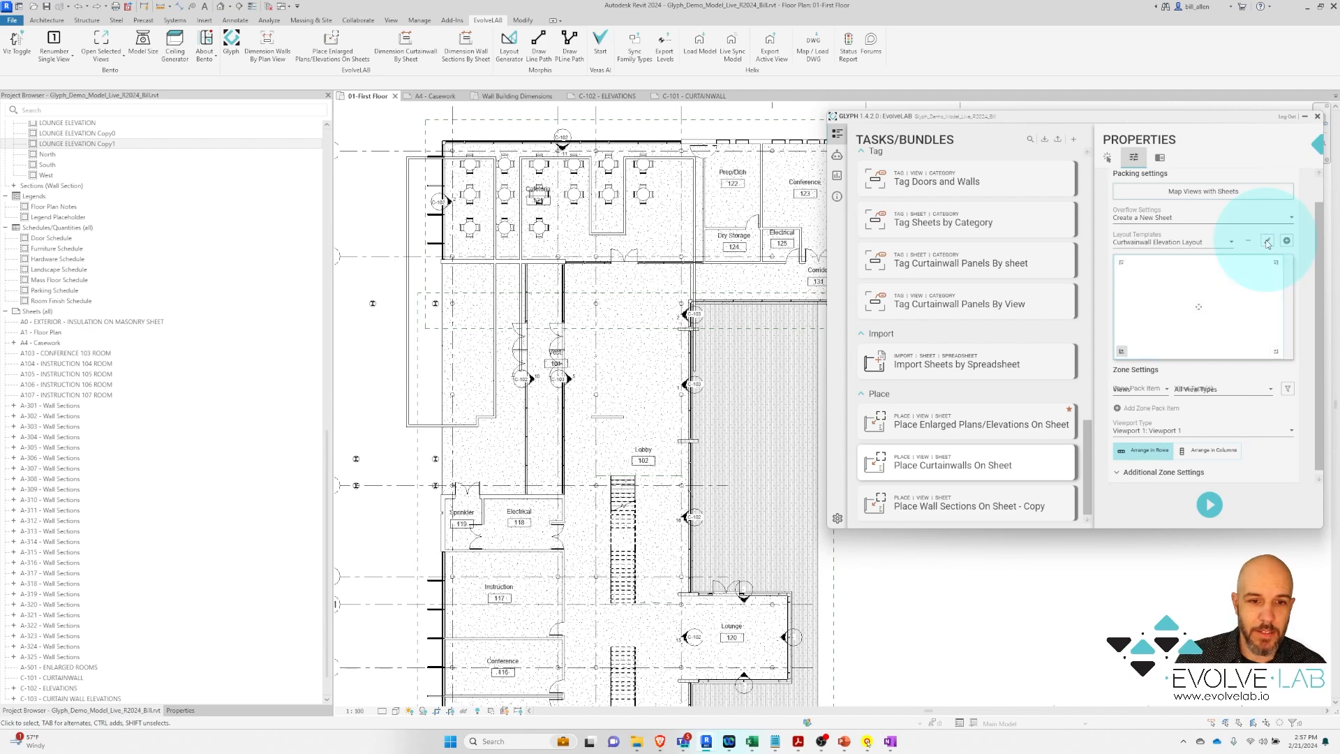
# Try splitting the layout into horizontal and up to five vertical zones, then cancel without saving
pyautogui.click(1107, 336)
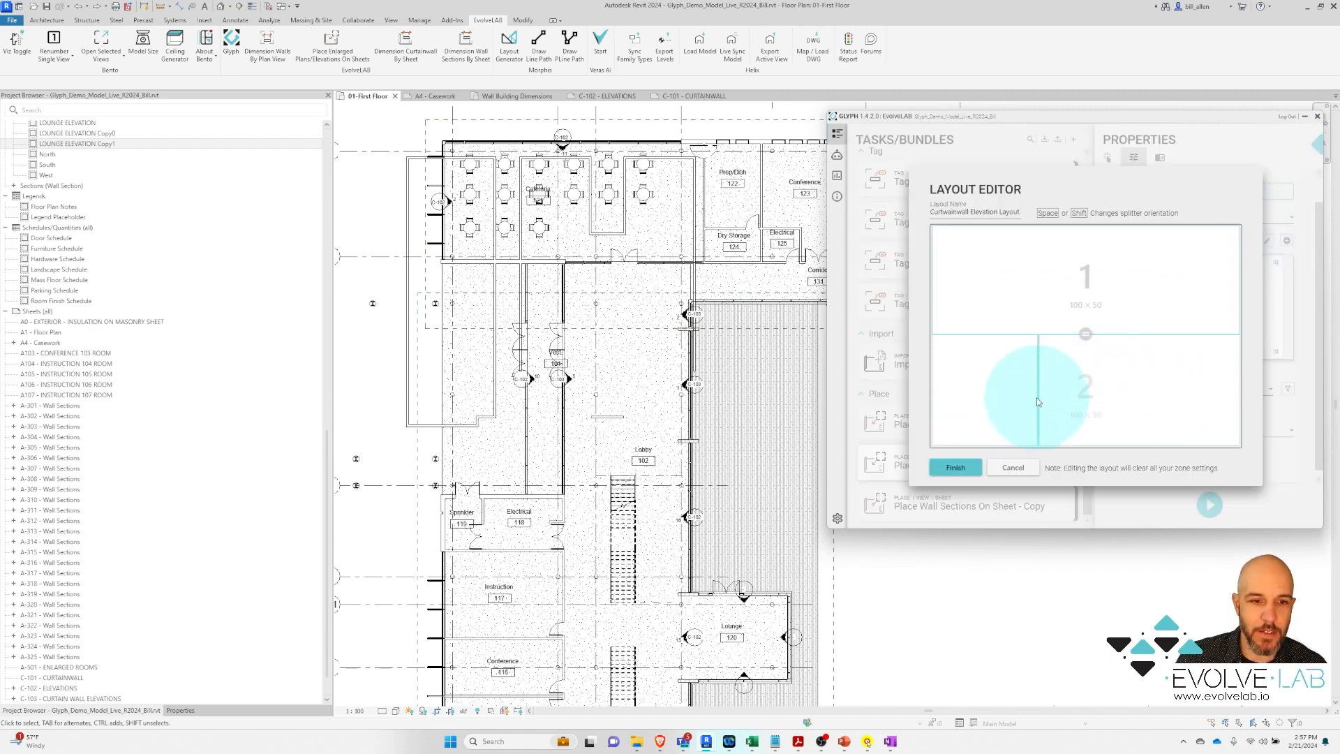
pyautogui.press('space')
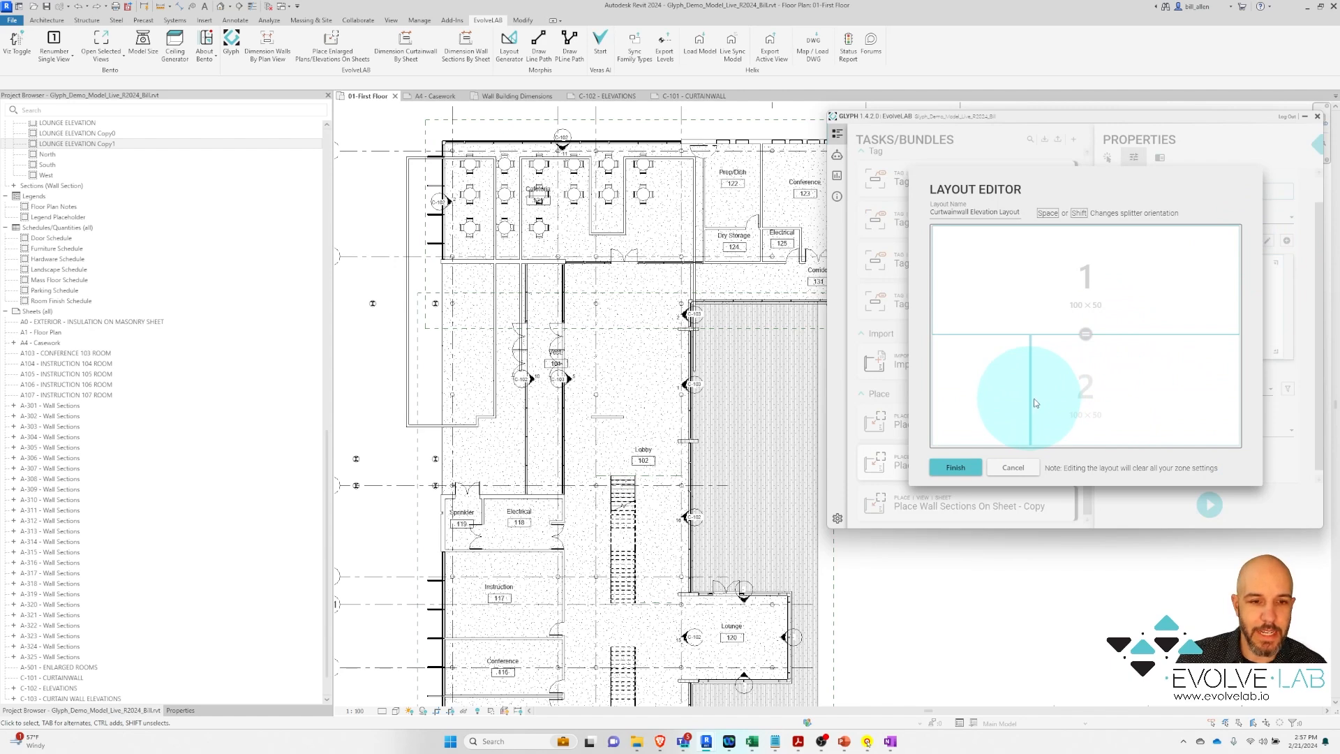
pyautogui.click(1086, 391)
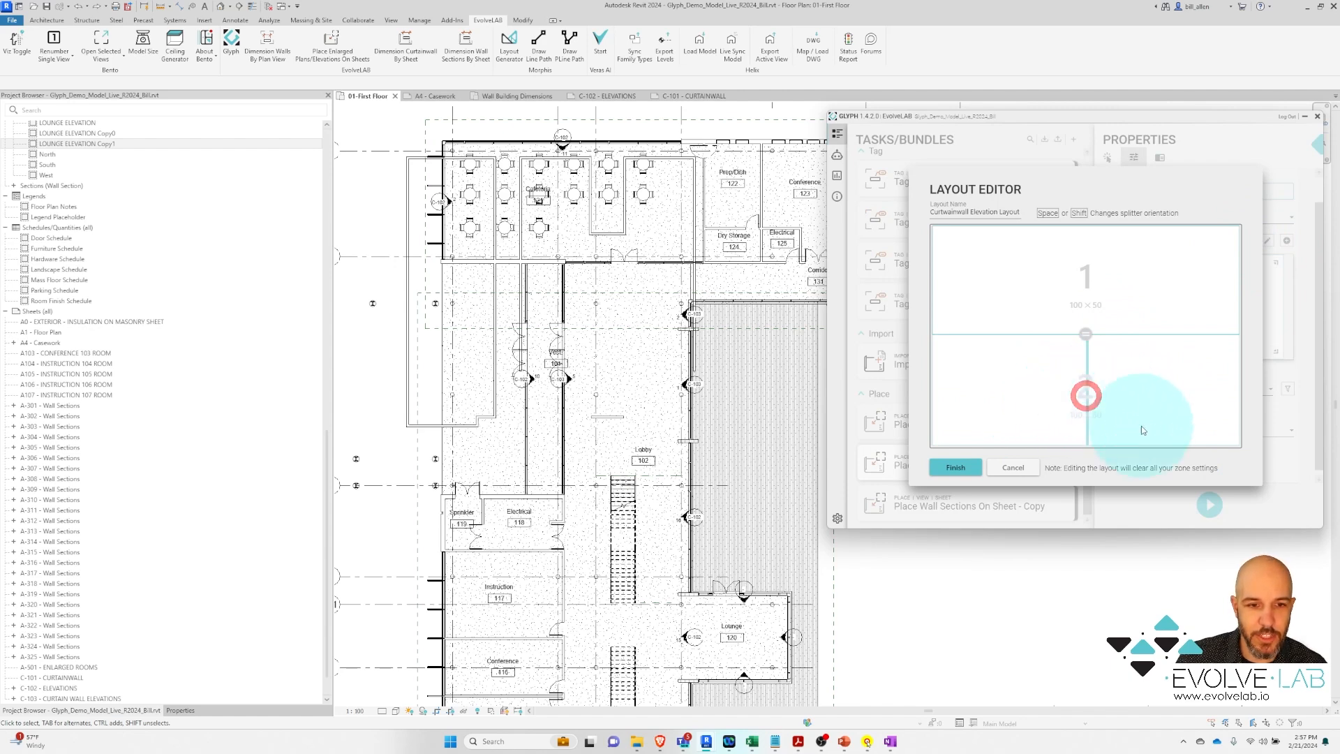
pyautogui.click(1098, 334)
pyautogui.press('space')
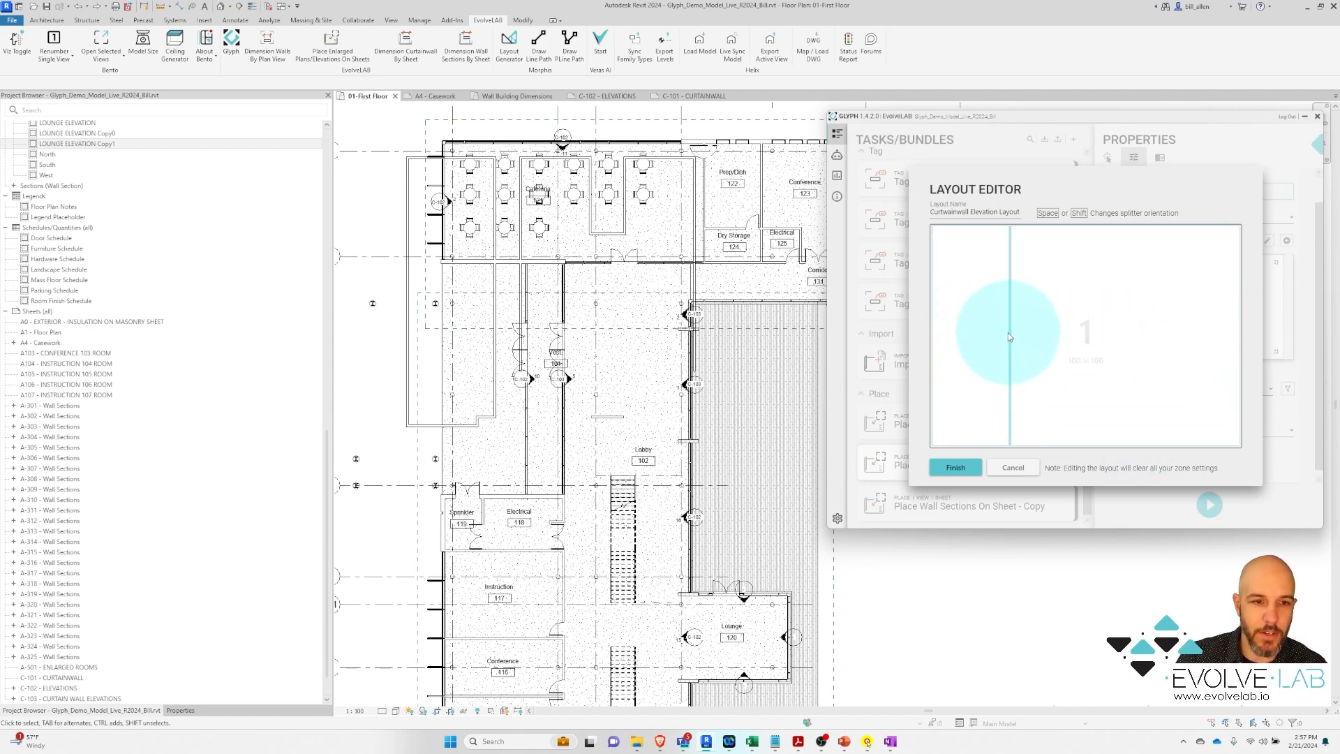
pyautogui.click(1001, 333)
pyautogui.press('space')
pyautogui.click(1062, 335)
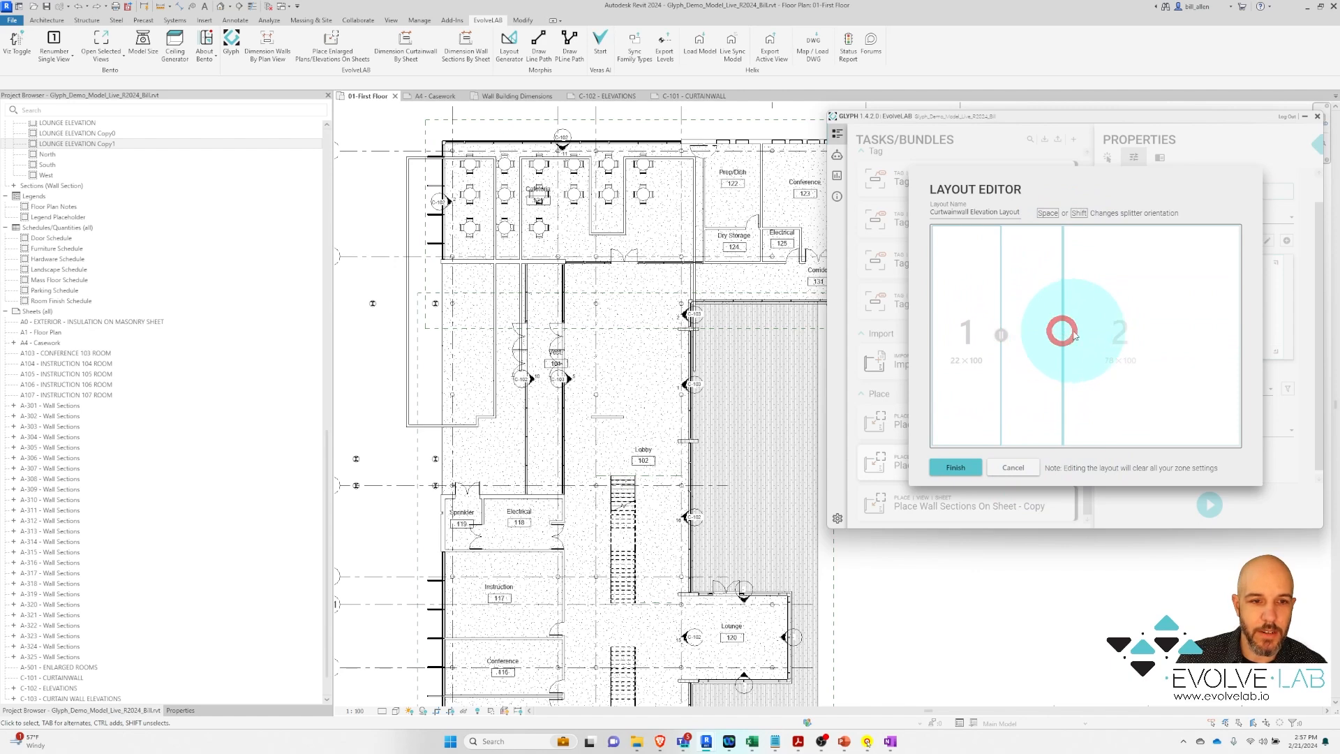
pyautogui.click(1119, 327)
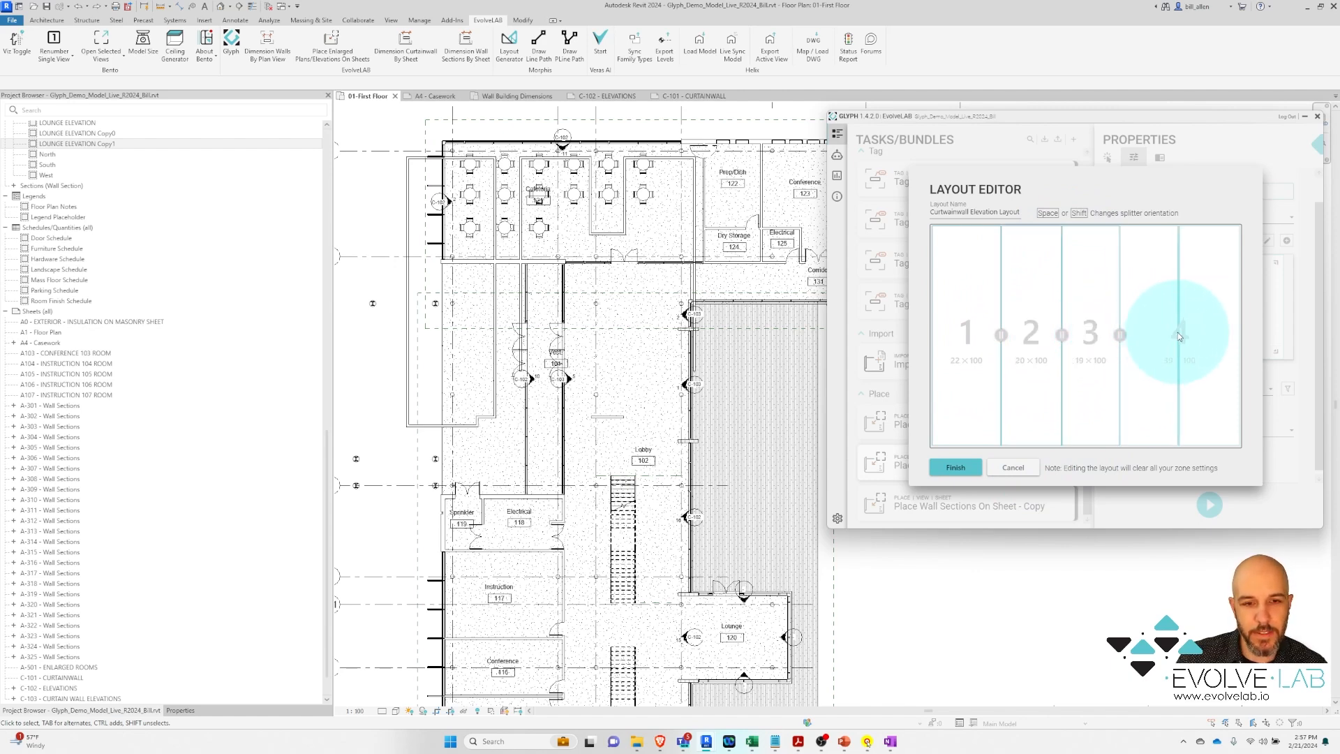
pyautogui.click(1178, 334)
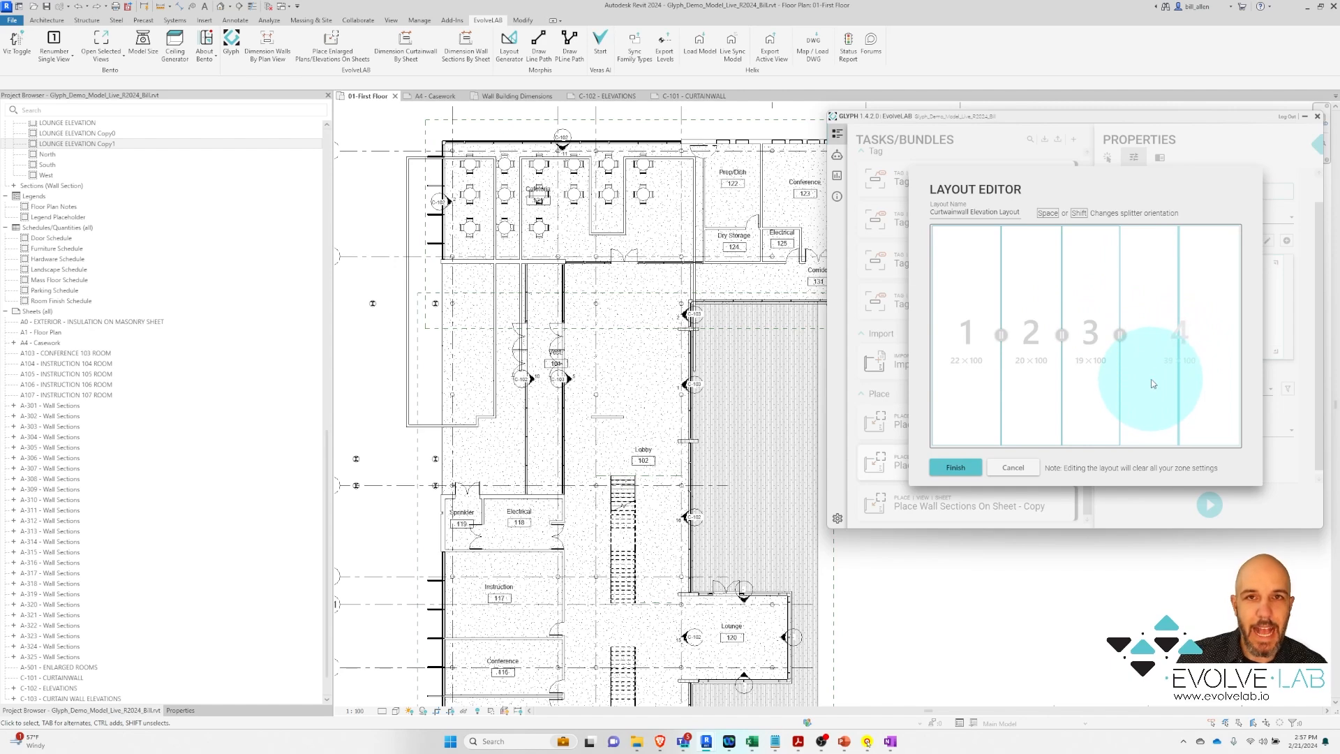
pyautogui.click(1177, 367)
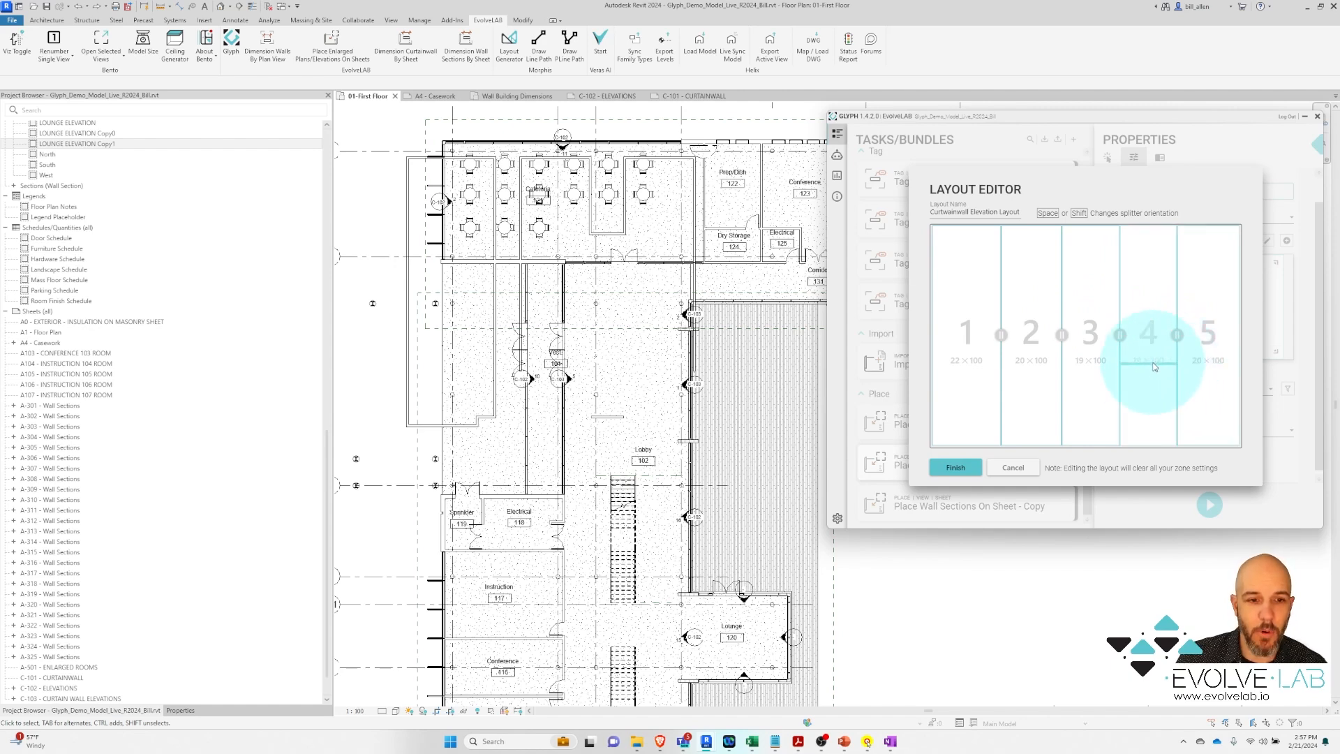
pyautogui.click(1021, 467)
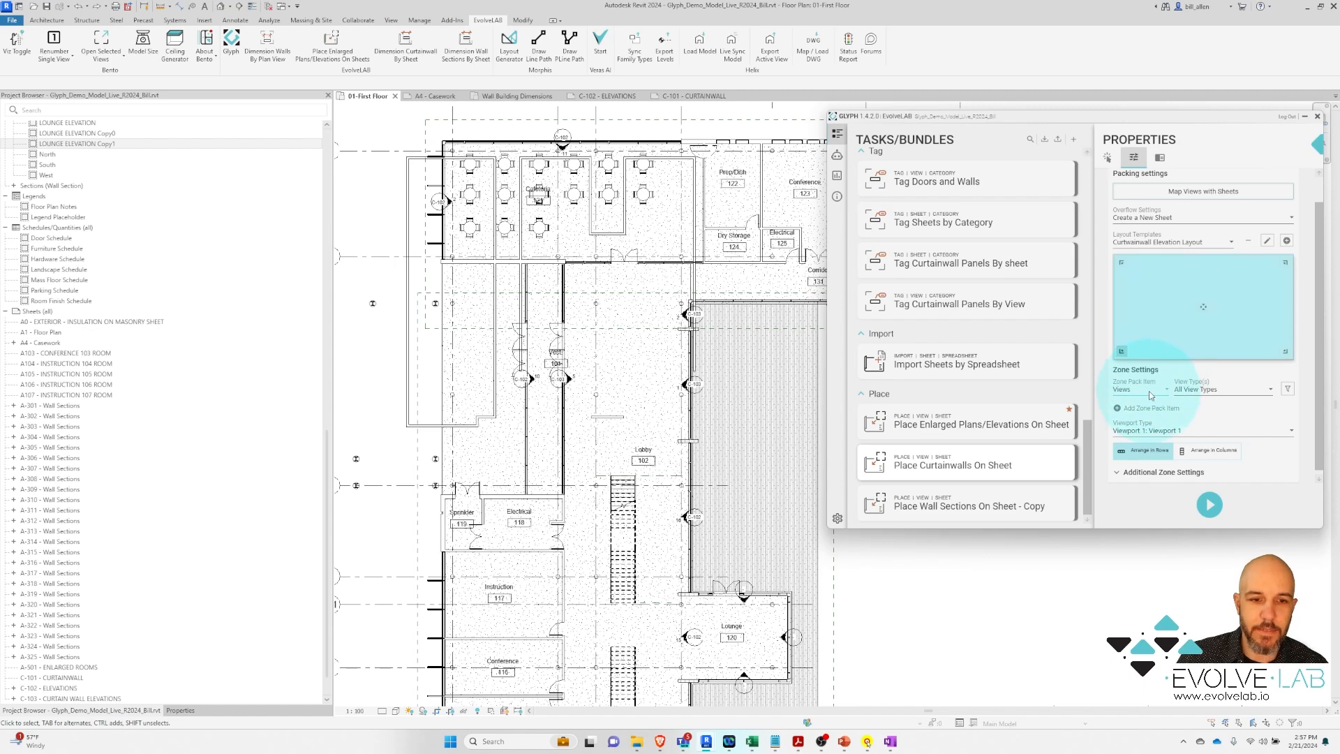
# Show the Element Selection tab listing the task's project sheets and views
pyautogui.click(1108, 159)
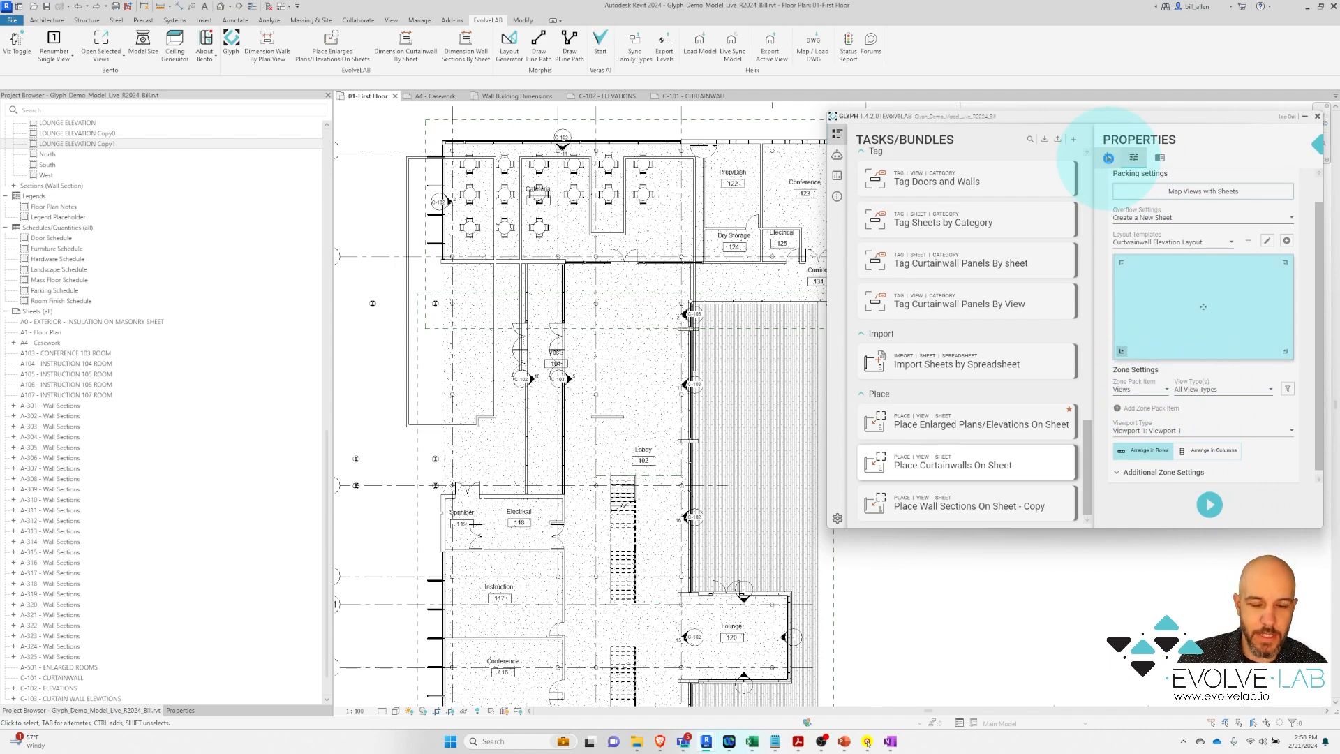
pyautogui.click(1109, 159)
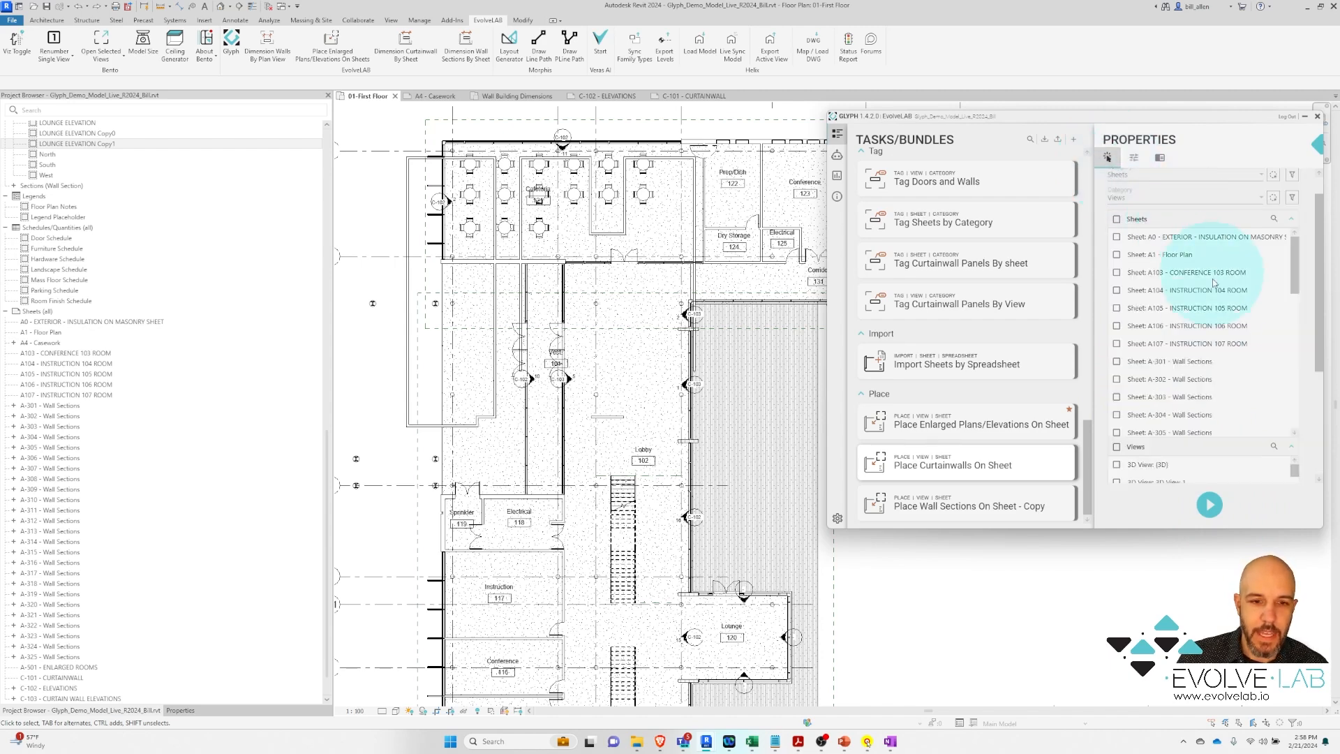
# Target sheet C-101 with the LOUNGE ELEVATION Copy0 and Copy1 views and run the placement task
pyautogui.moveTo(1295, 286); pyautogui.dragTo(1296, 427)
pyautogui.click(1190, 370)
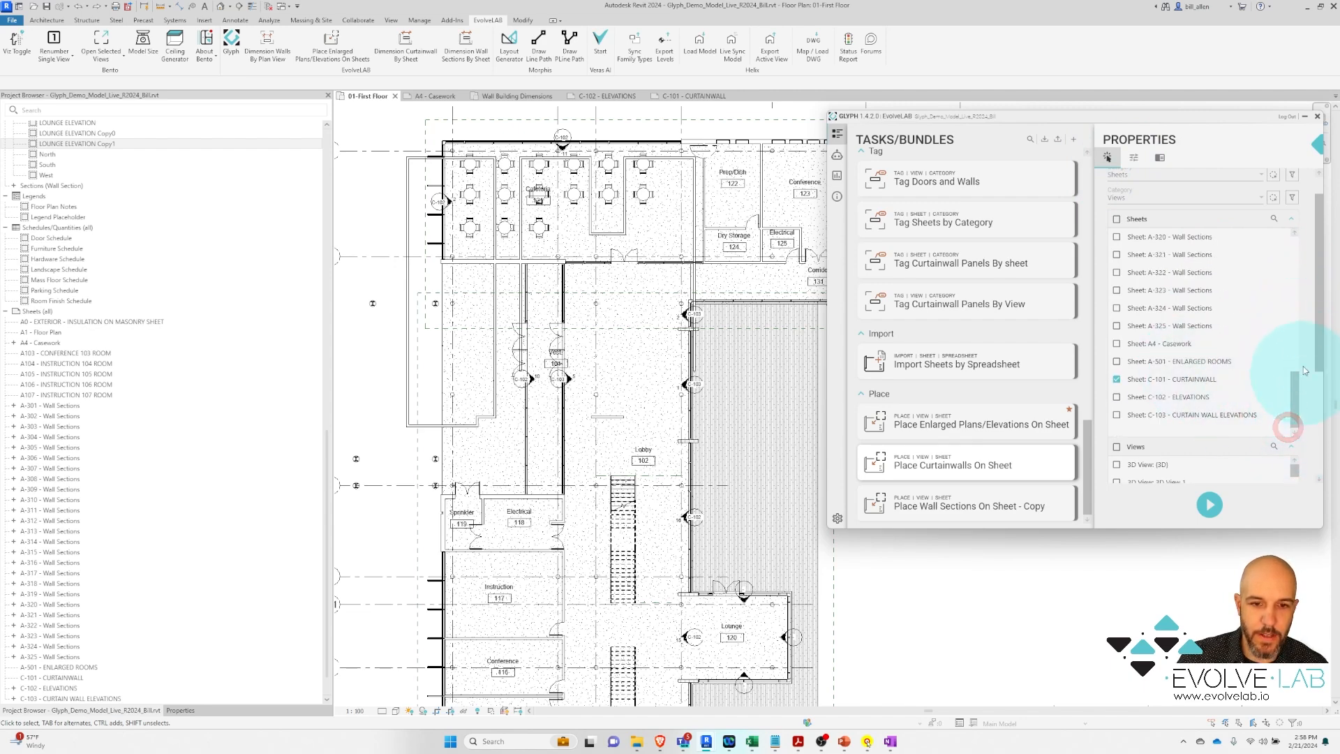
pyautogui.moveTo(1318, 353); pyautogui.dragTo(1319, 469)
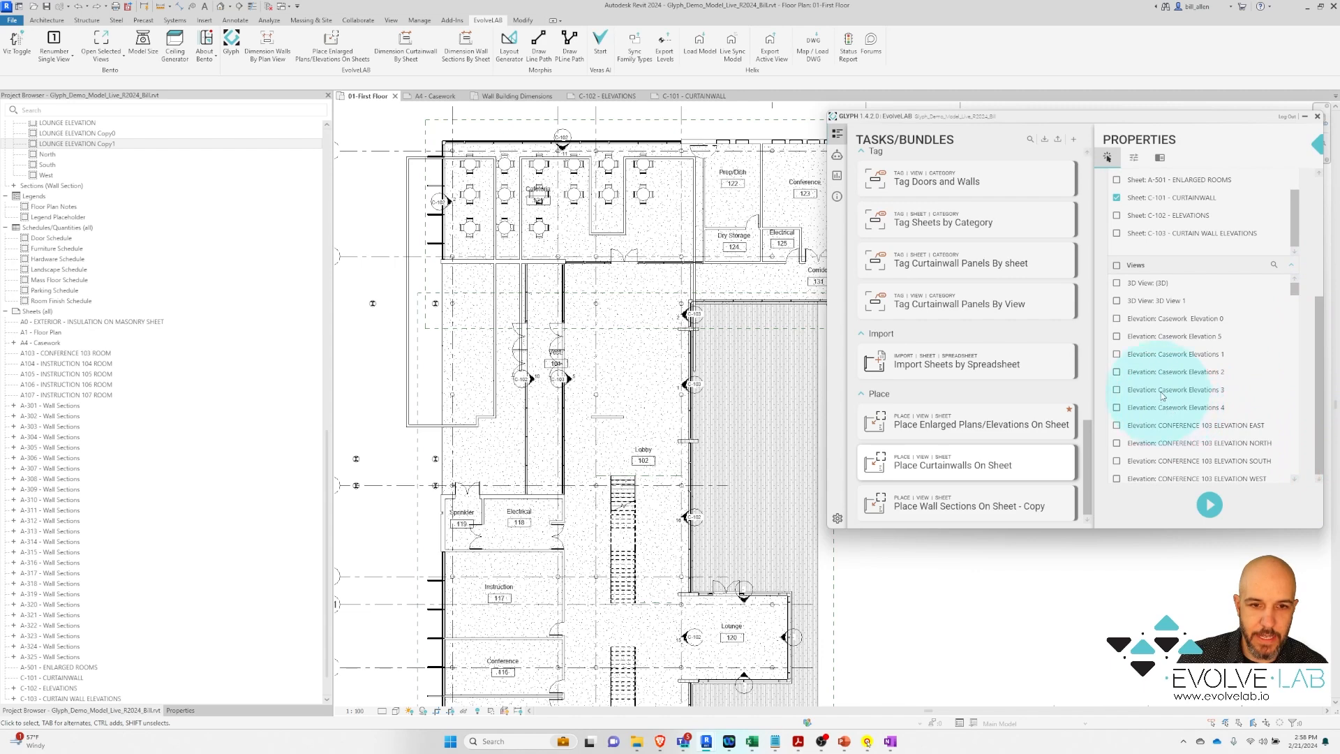
pyautogui.moveTo(1295, 291); pyautogui.dragTo(1296, 340)
pyautogui.click(1116, 425)
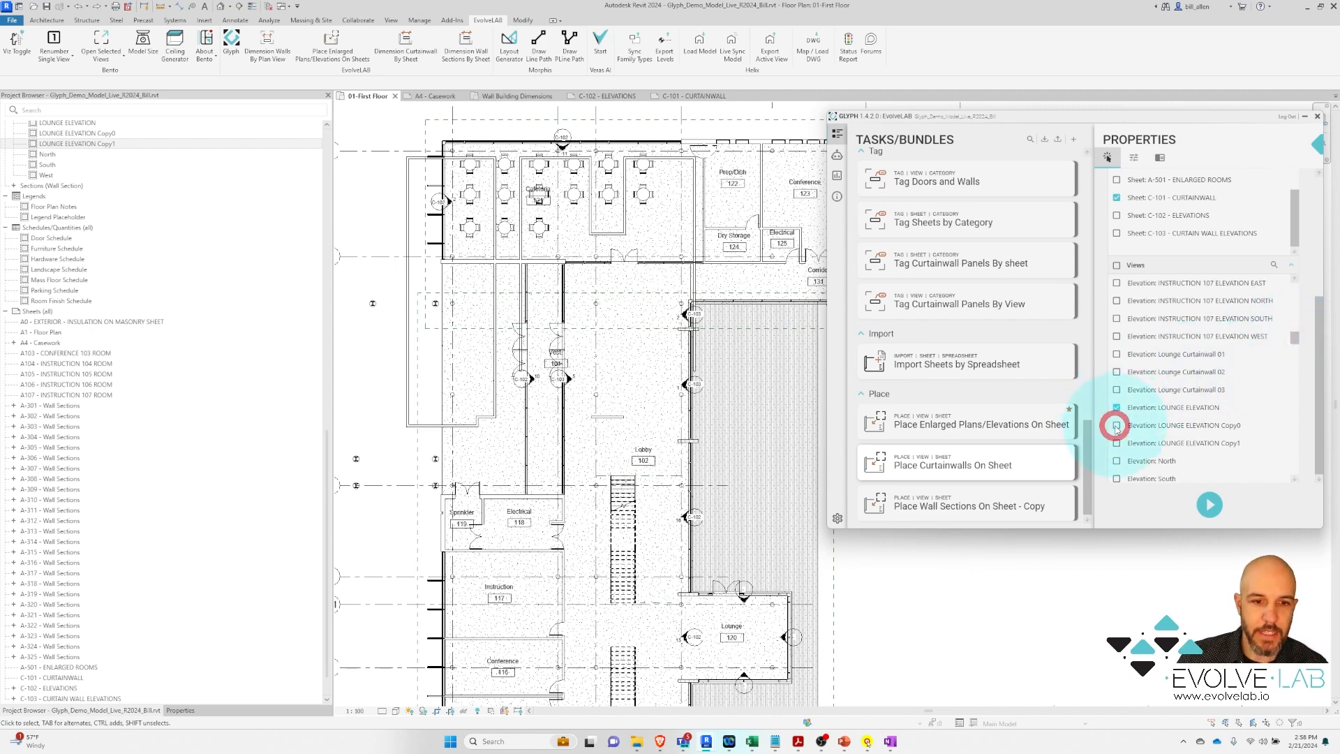
pyautogui.click(1117, 444)
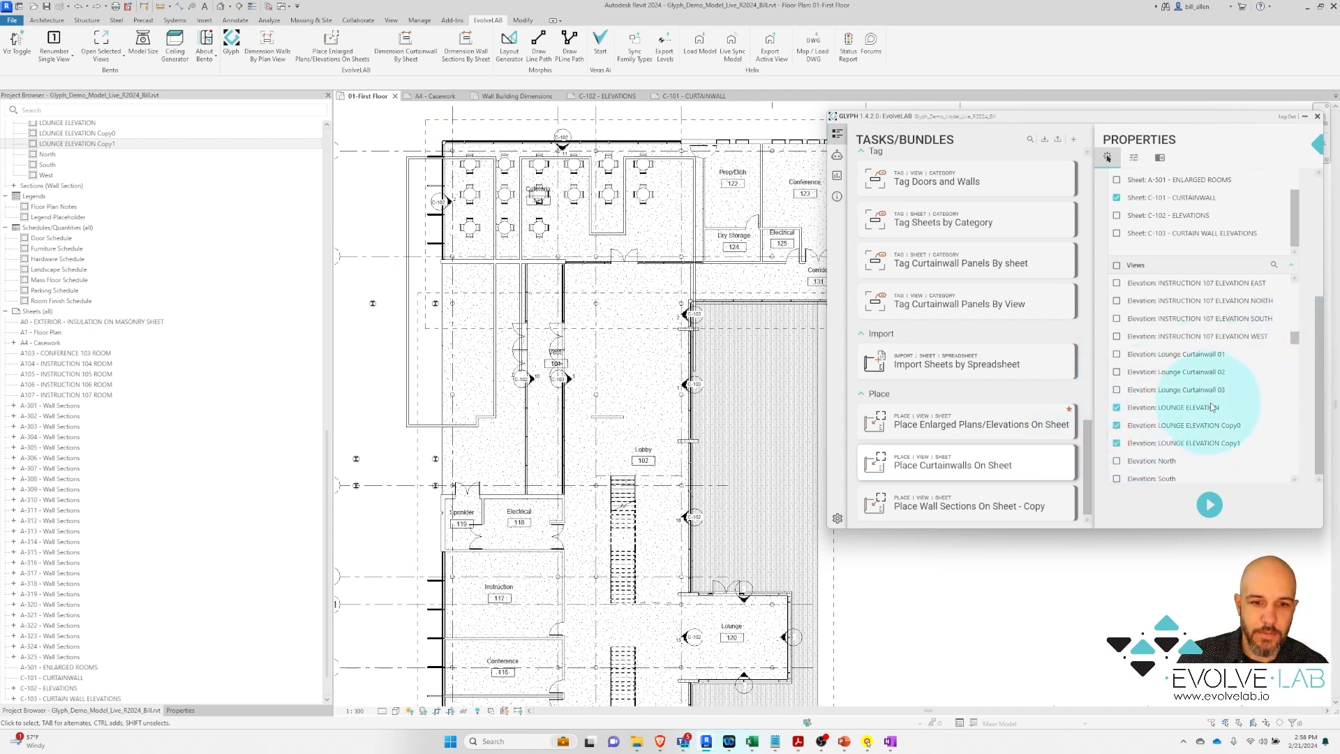
pyautogui.click(1210, 505)
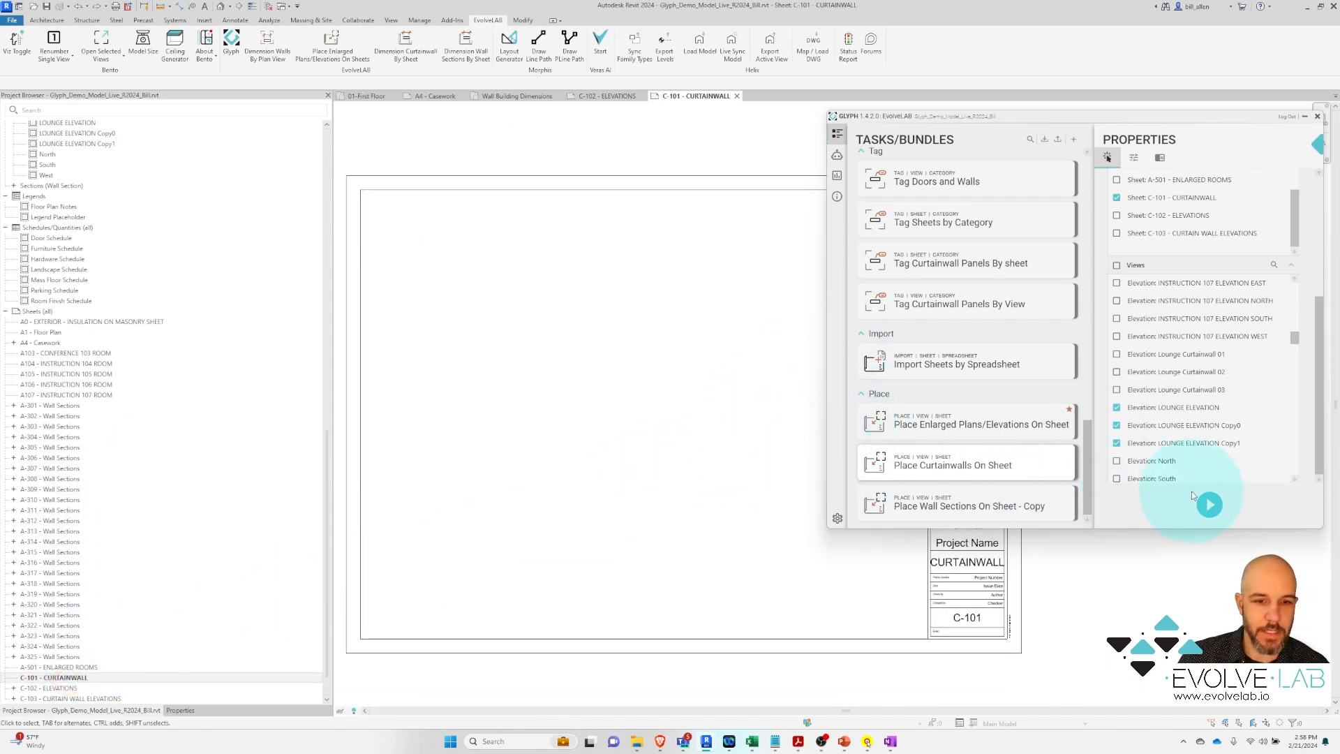
pyautogui.click(1211, 504)
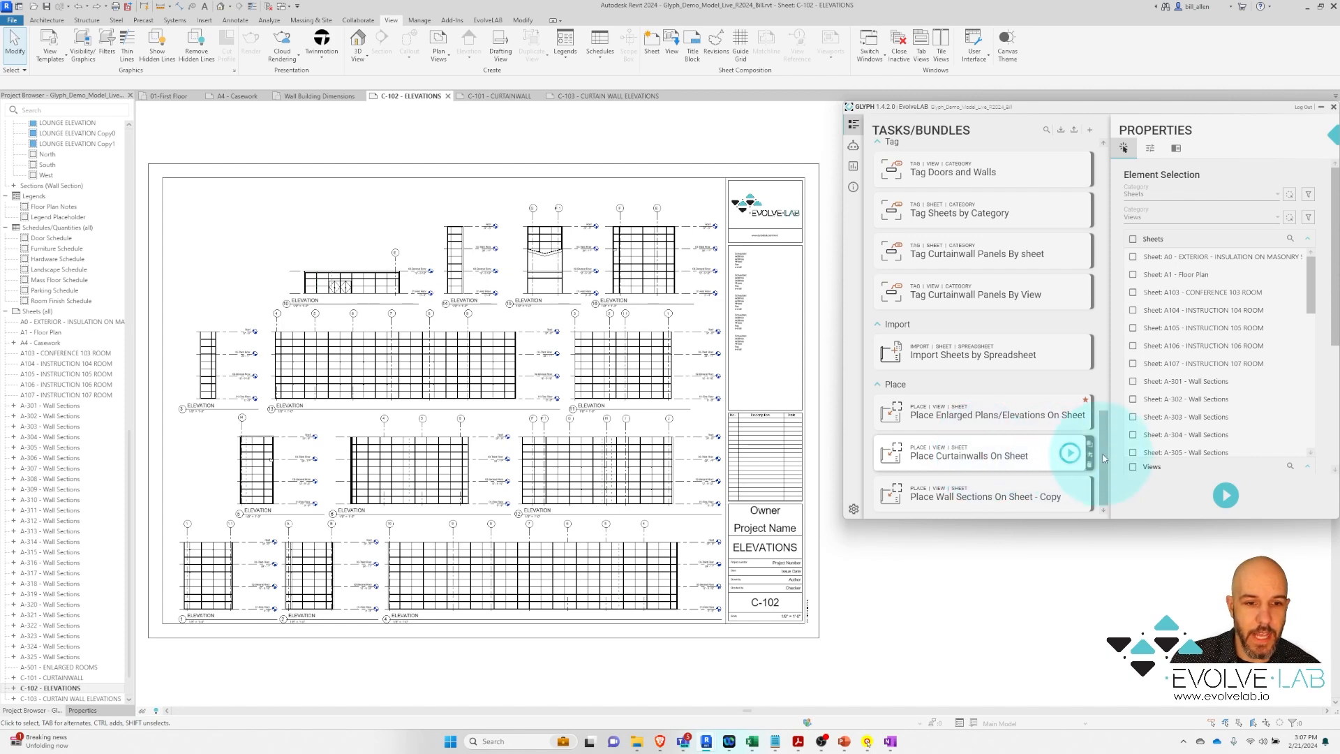
# Select the Dimension Curtainwall By Sheet task from the Glyph task list
pyautogui.moveTo(1102, 449); pyautogui.dragTo(1107, 380)
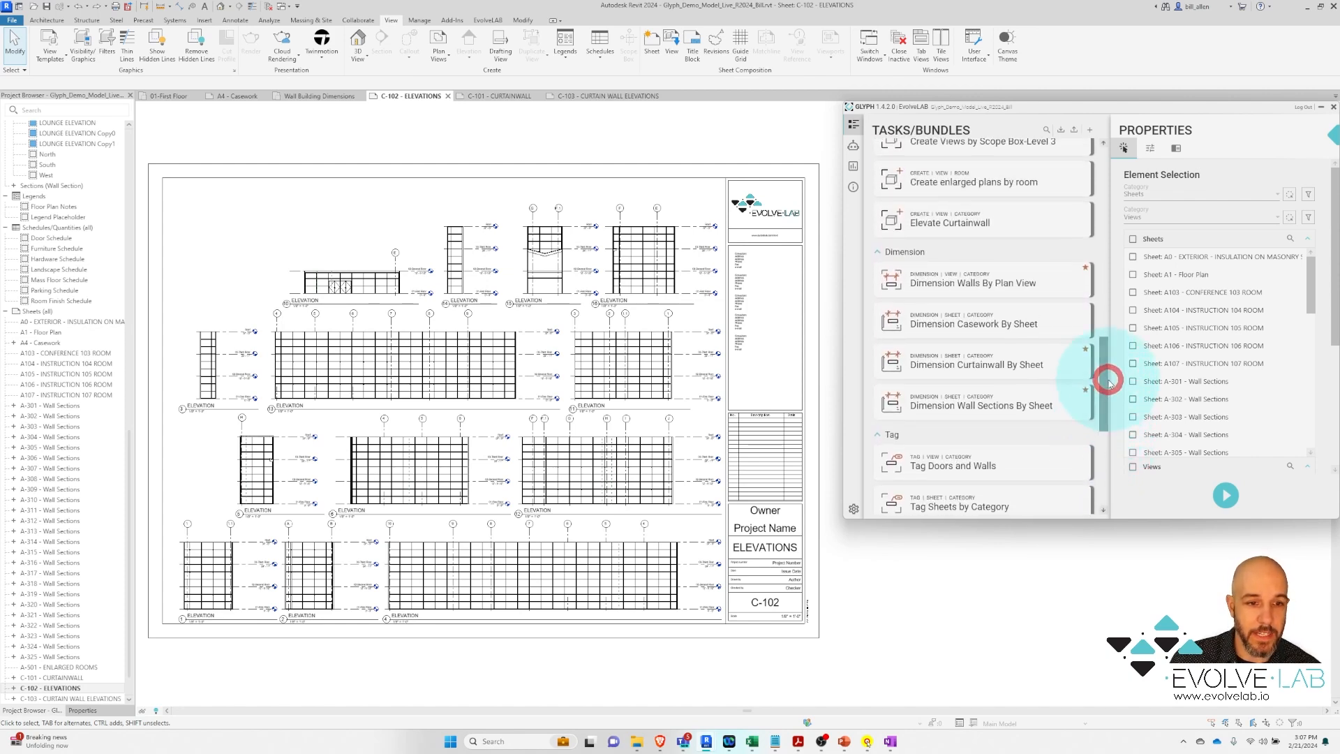
pyautogui.click(950, 368)
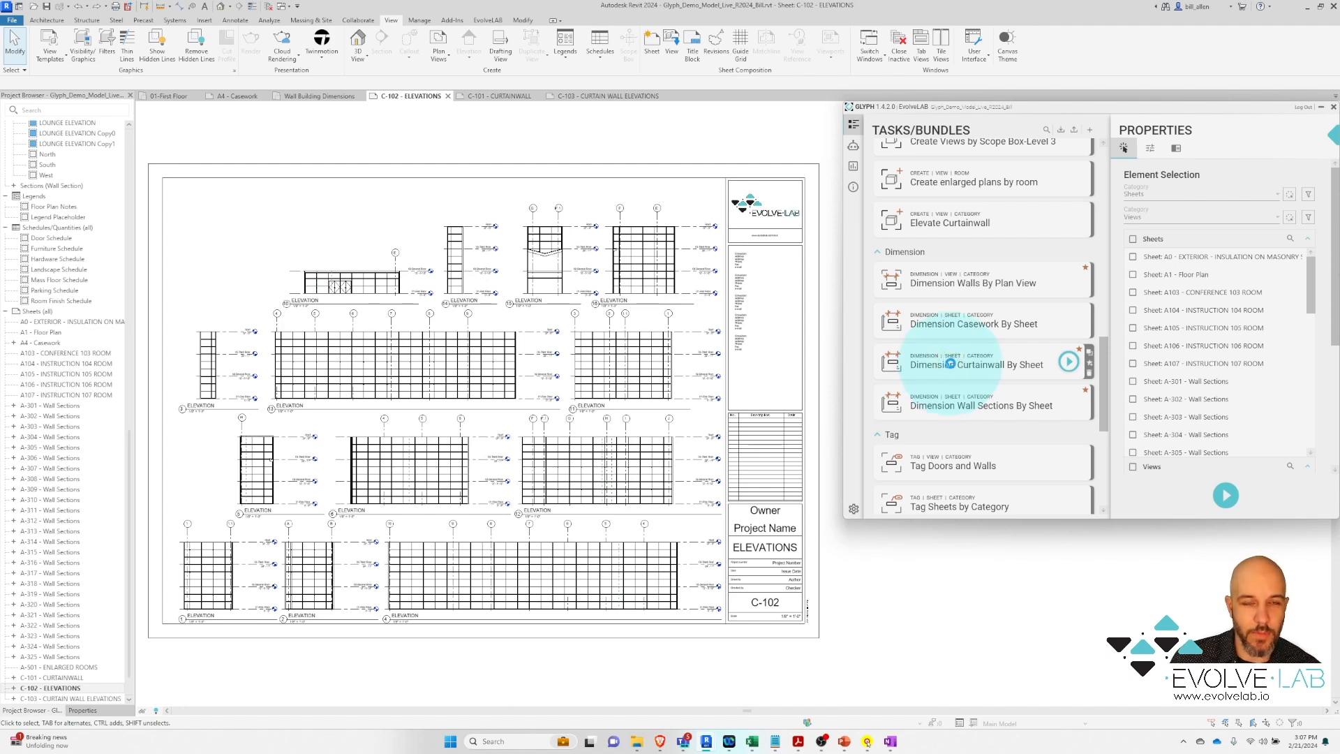
pyautogui.click(950, 363)
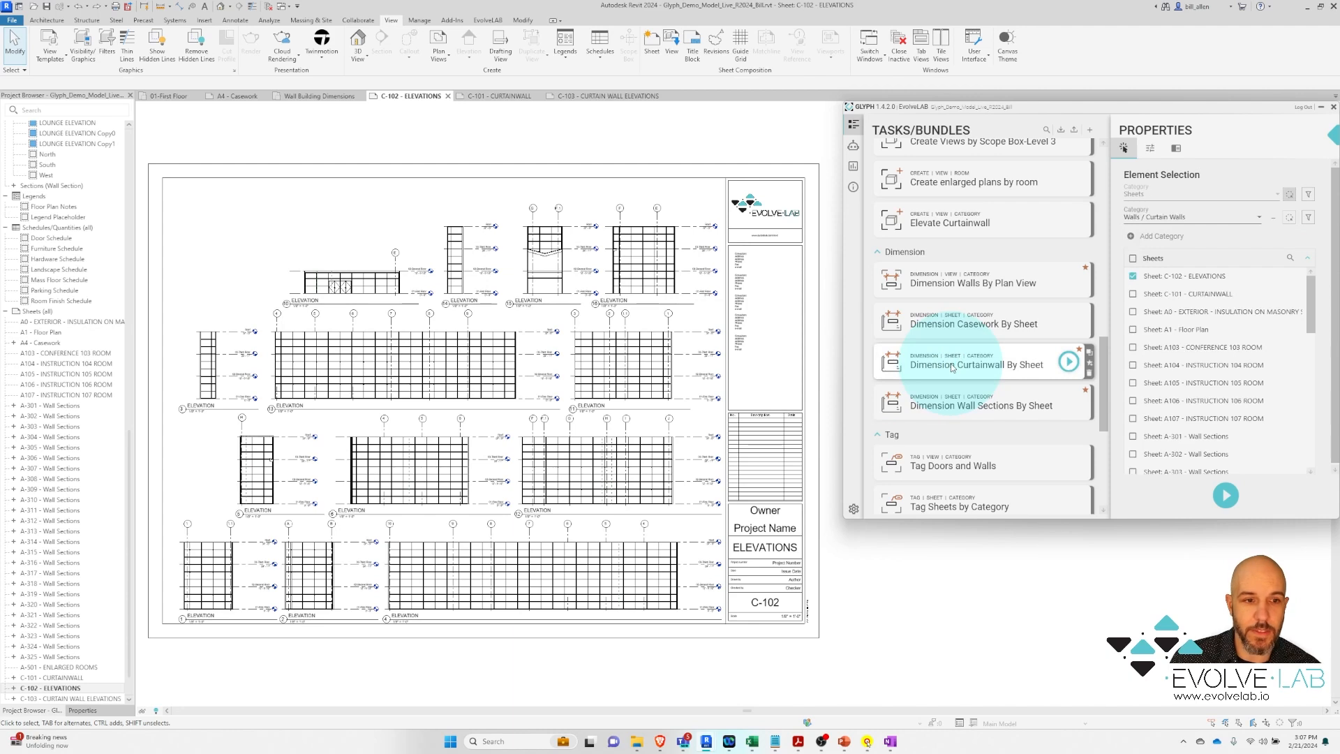
# Target the active sheet C-102 - ELEVATIONS and show the task's dimension settings
pyautogui.click(1291, 196)
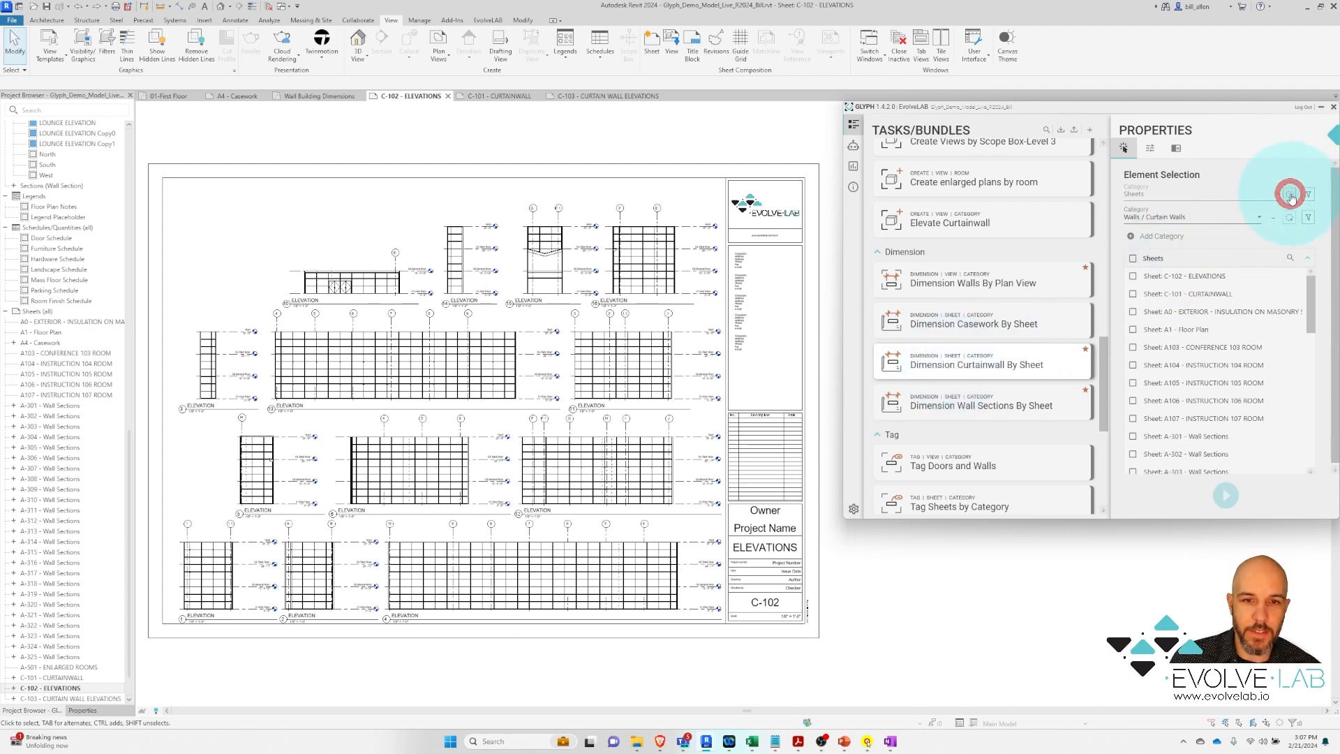
pyautogui.click(1296, 157)
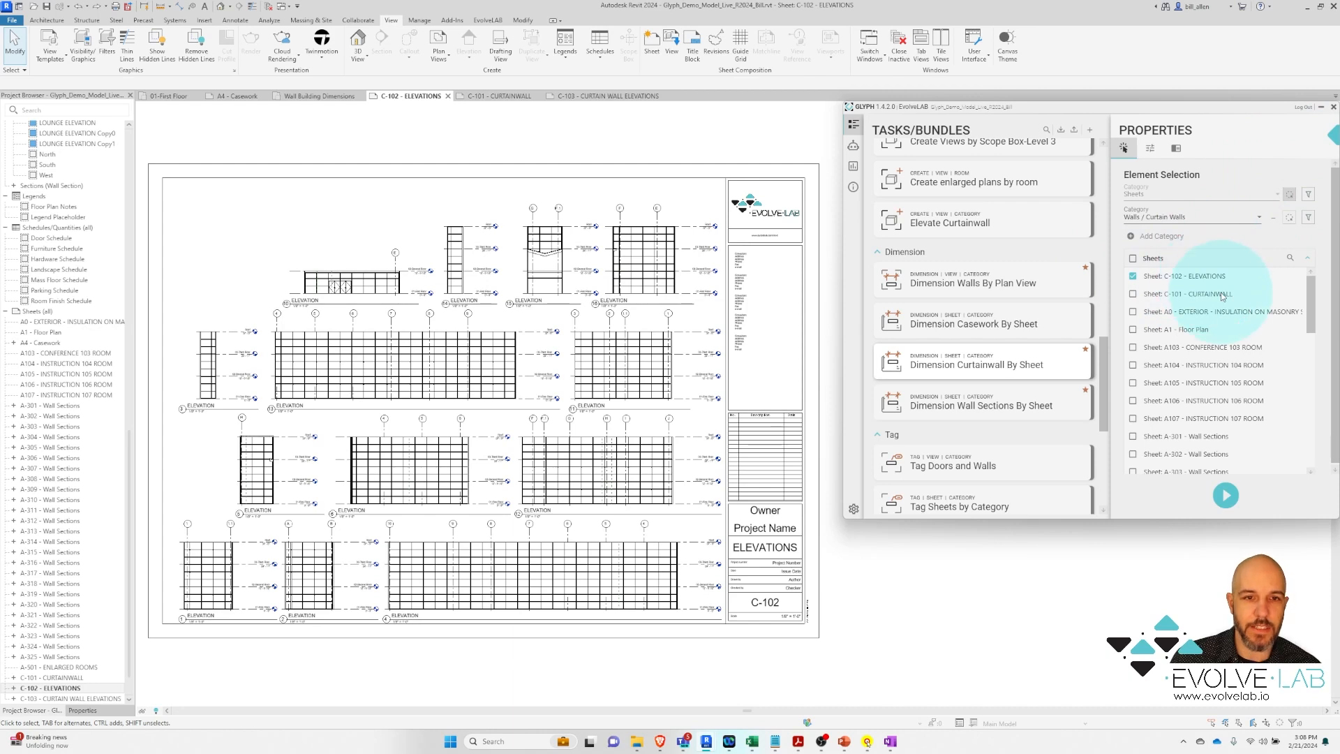
pyautogui.click(1151, 148)
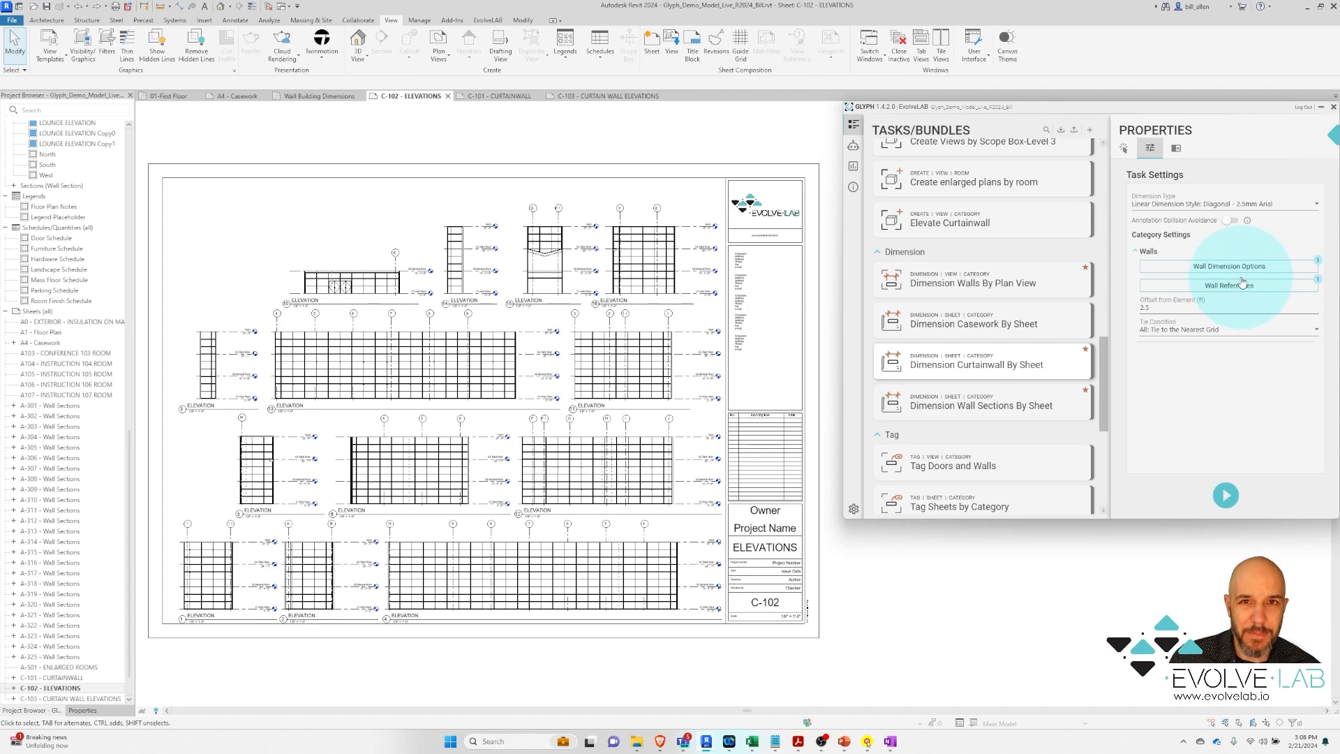
# Review the wall dimension references and keep the Diagonal - 2.5mm Arial dimension style
pyautogui.click(1204, 266)
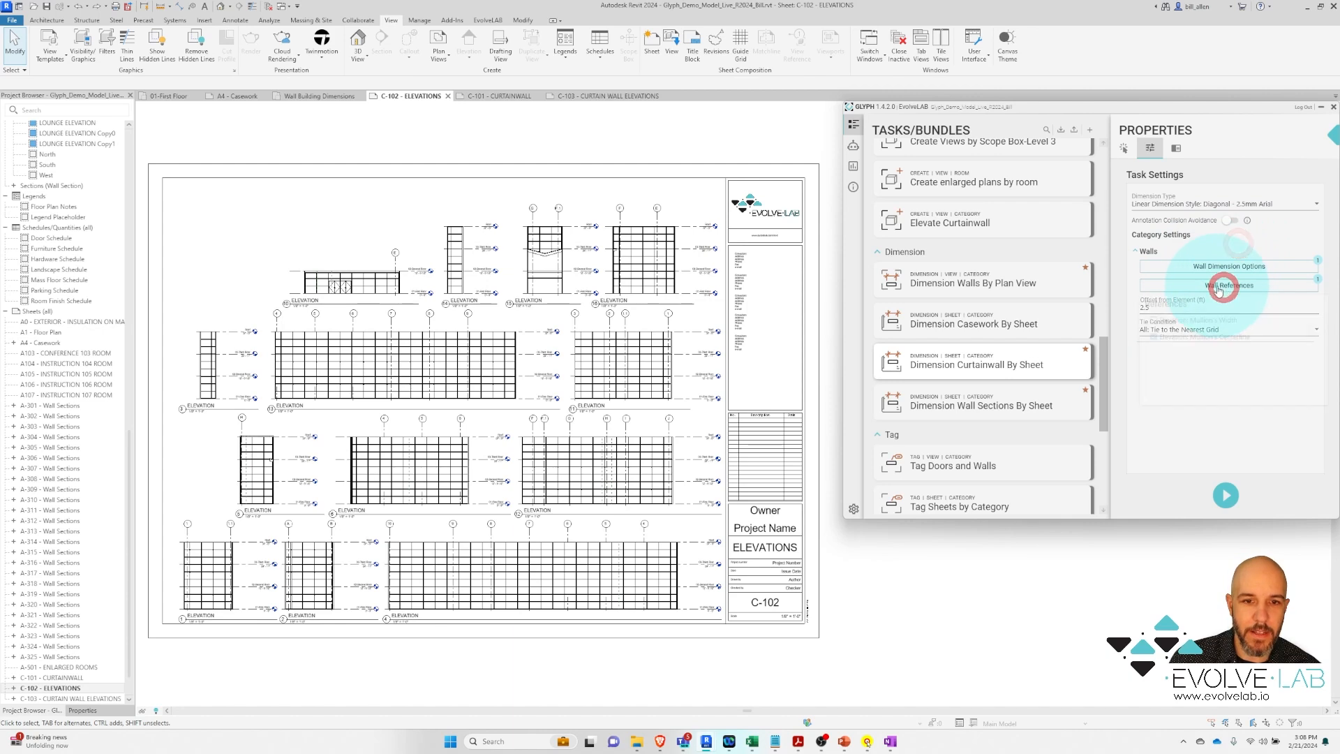
pyautogui.click(1223, 287)
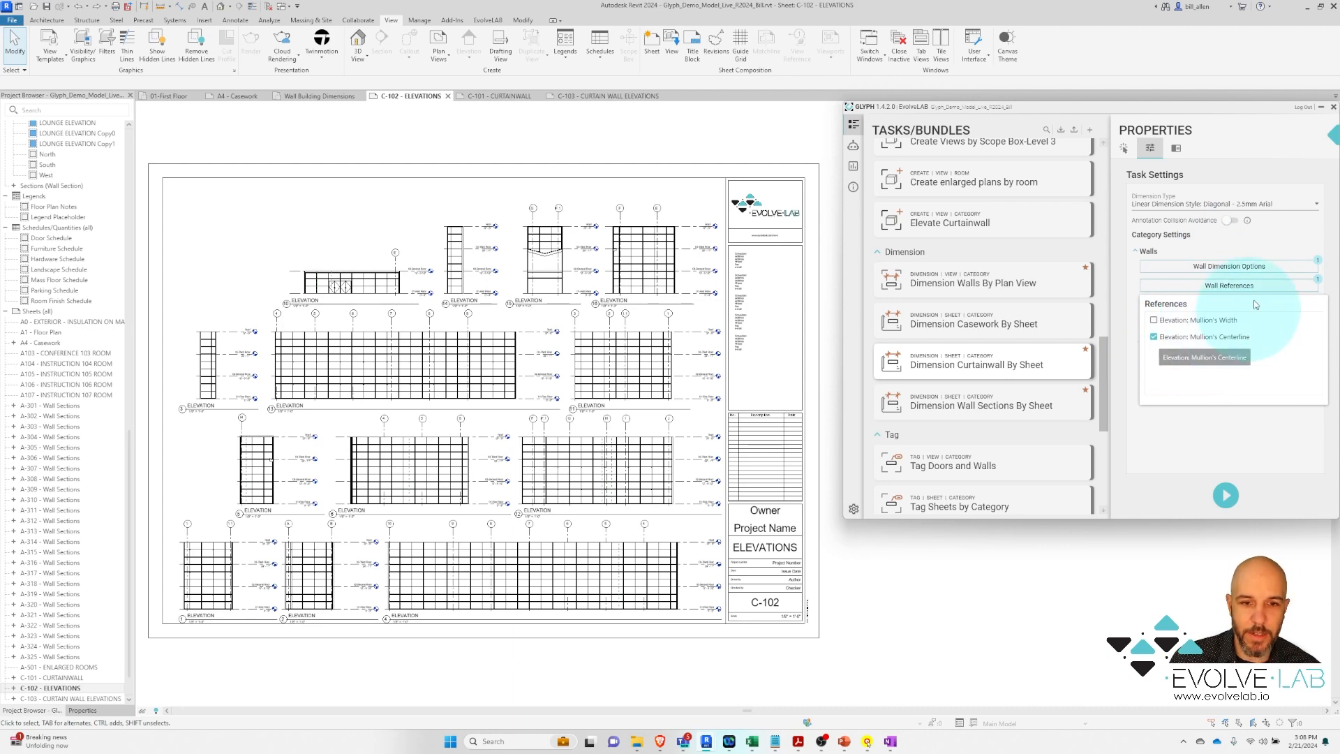
pyautogui.click(1227, 203)
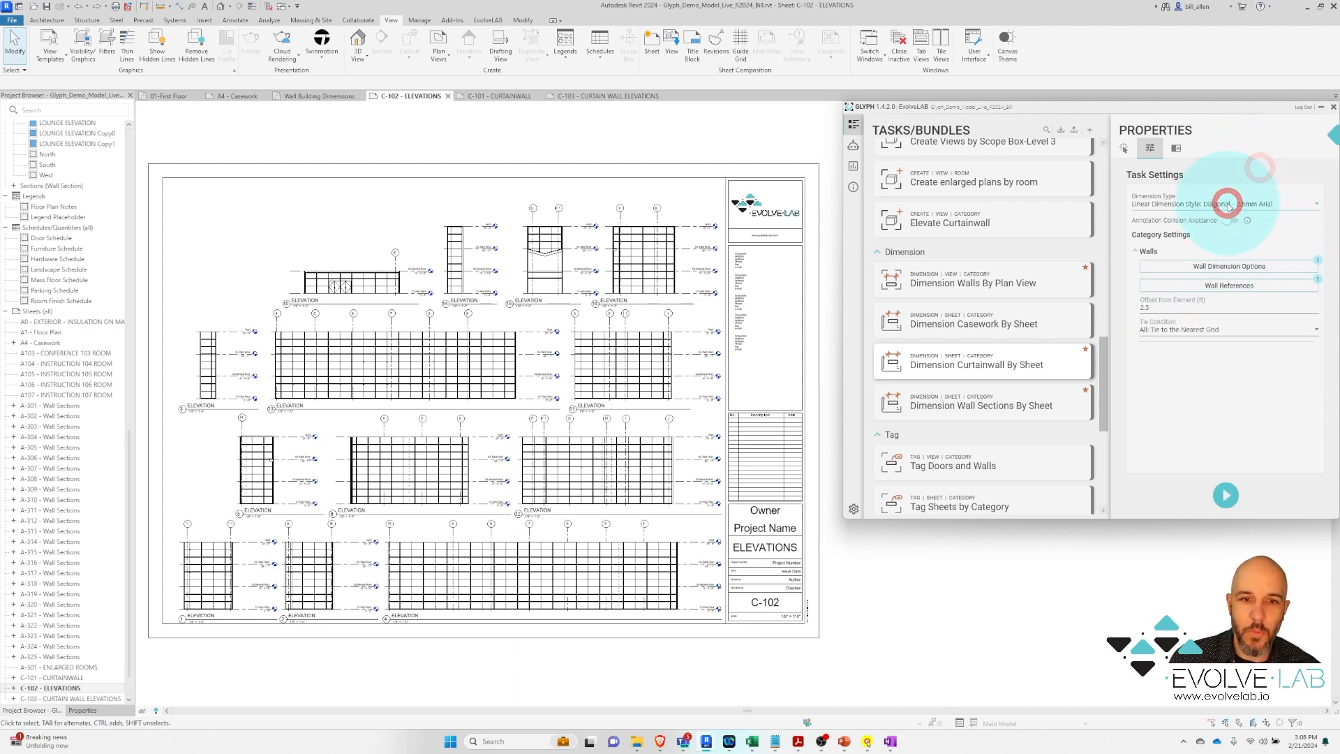
pyautogui.click(1241, 169)
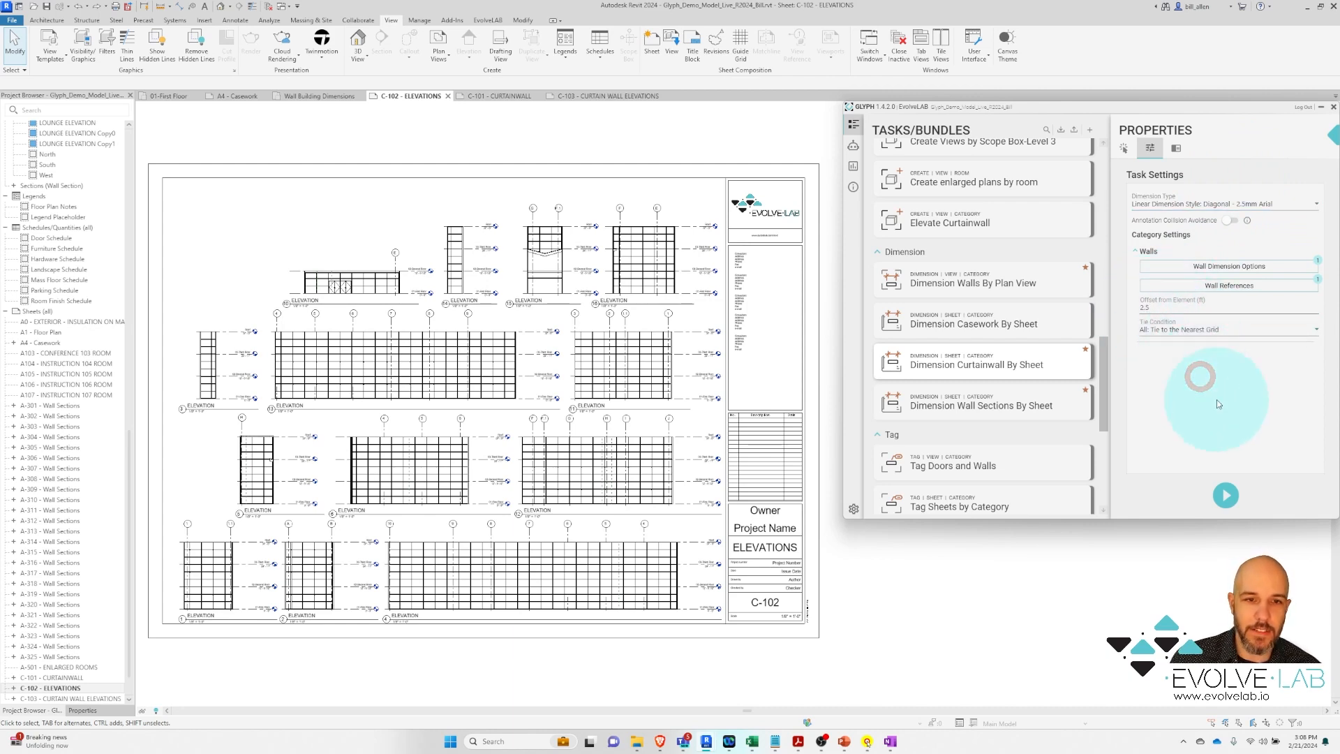
# Dimension the curtain wall elevations on sheet C-102 and scroll down to the Tag tasks
pyautogui.click(1227, 496)
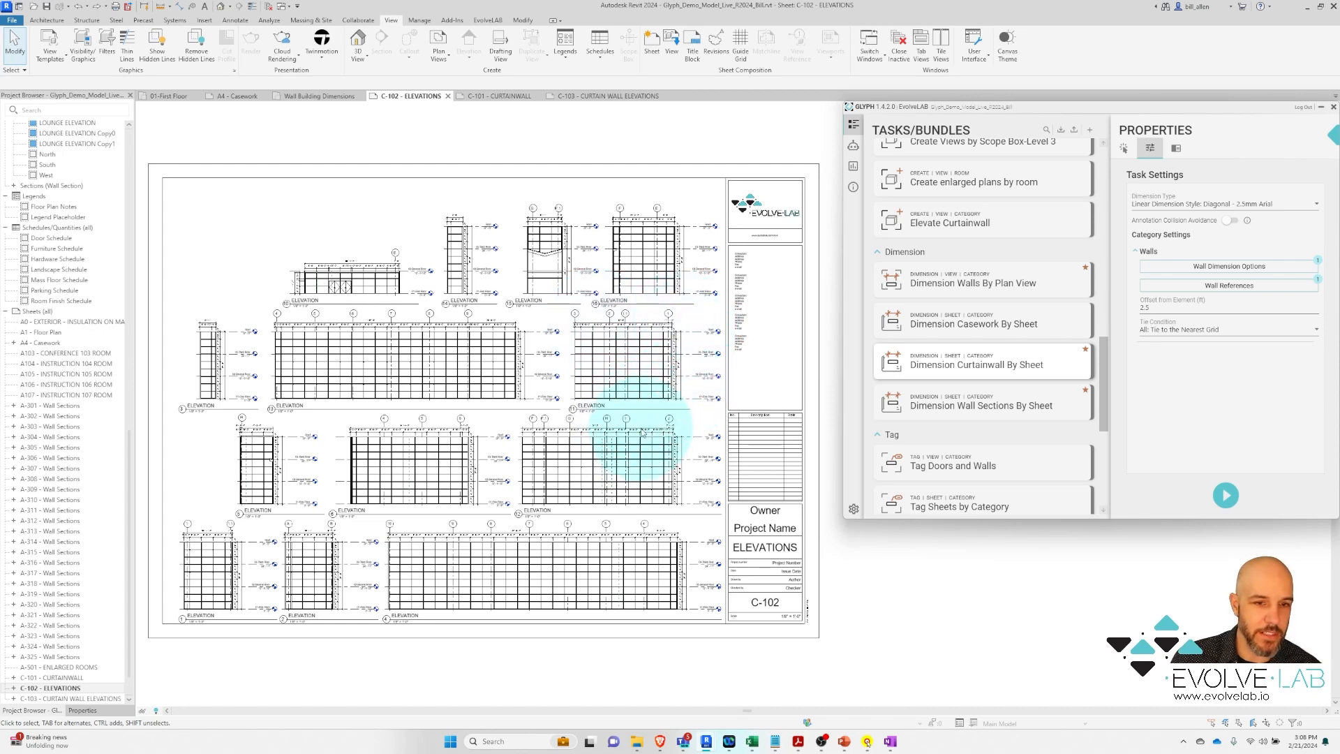
pyautogui.click(1104, 346)
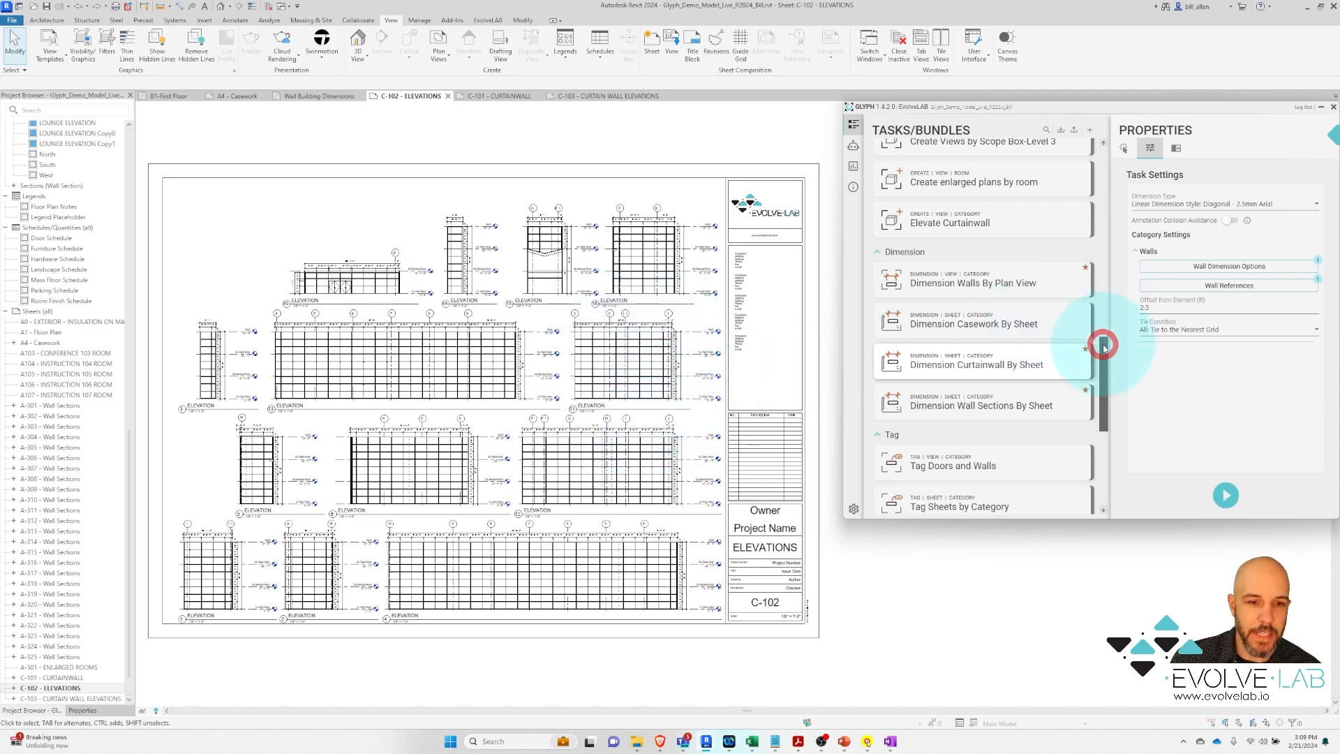
pyautogui.moveTo(1103, 346); pyautogui.dragTo(1102, 427)
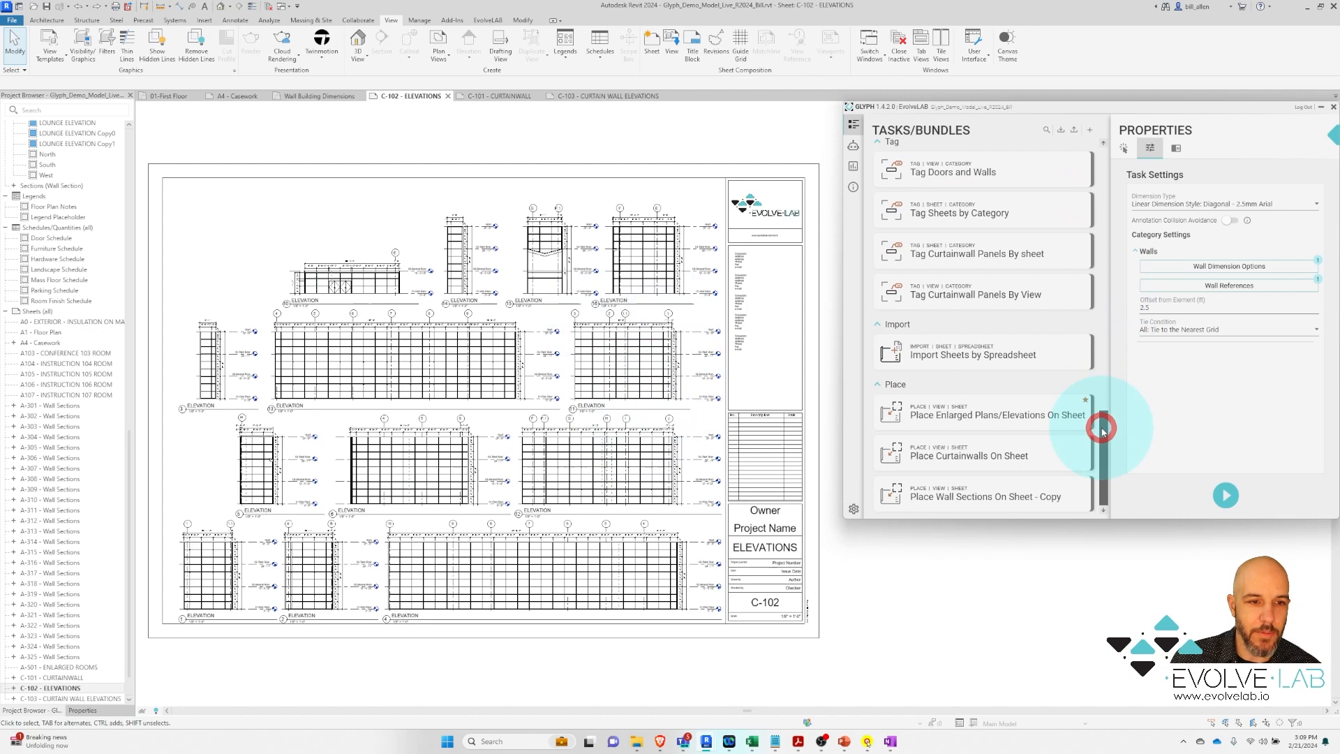
# Run Tag Curtainwall Panels By sheet against the active sheet C-102
pyautogui.click(984, 254)
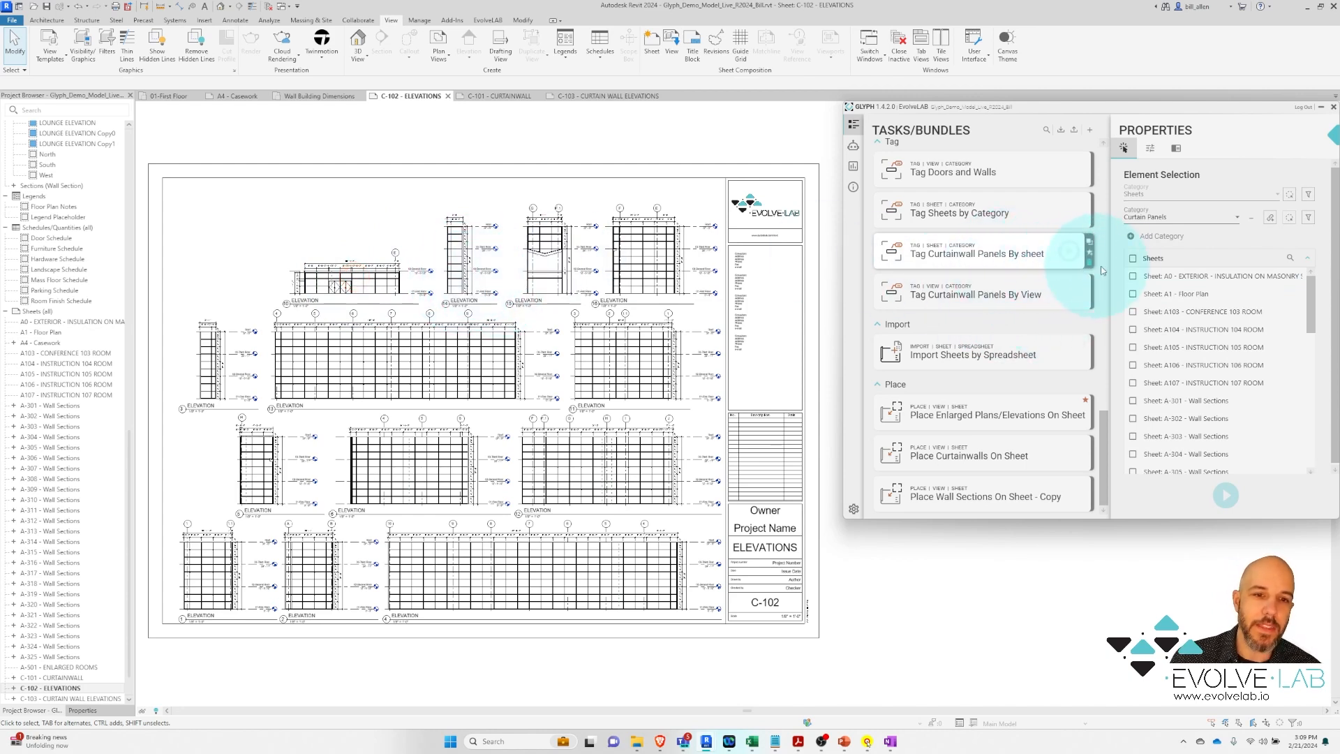
pyautogui.click(1290, 198)
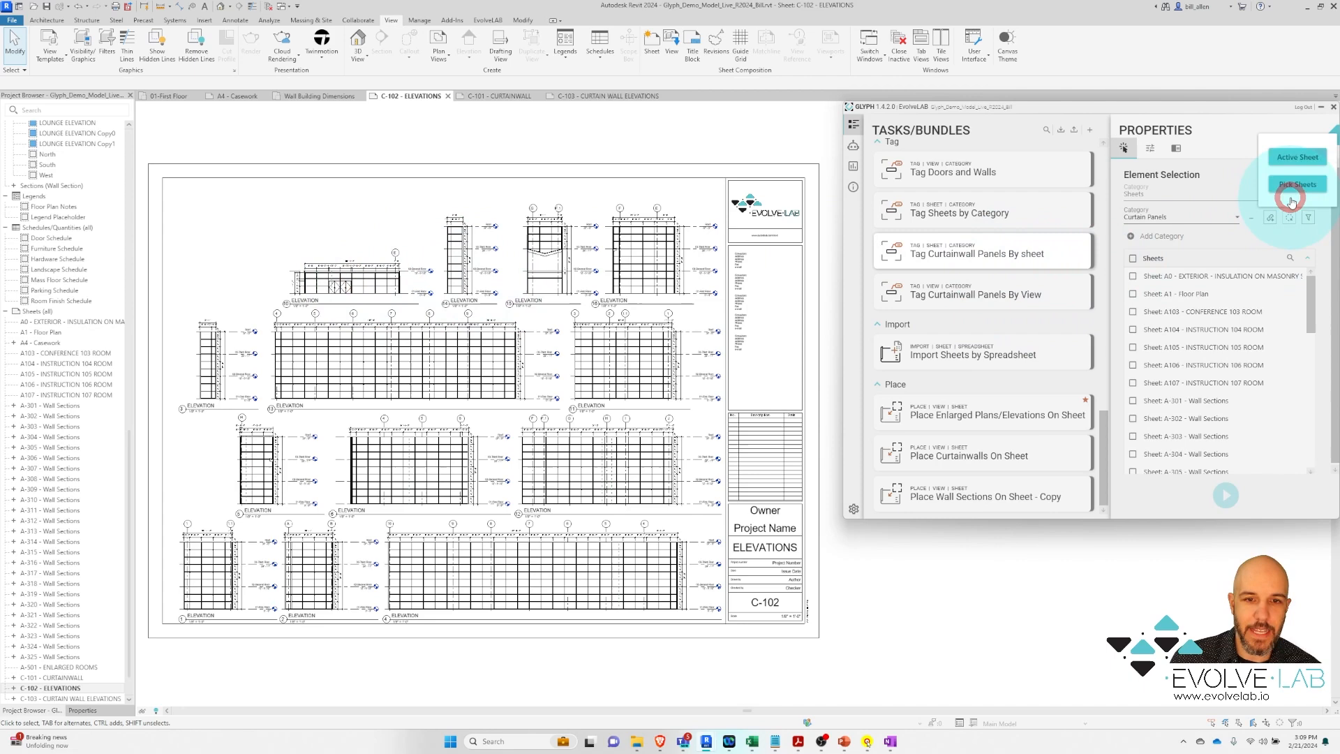
pyautogui.click(1297, 160)
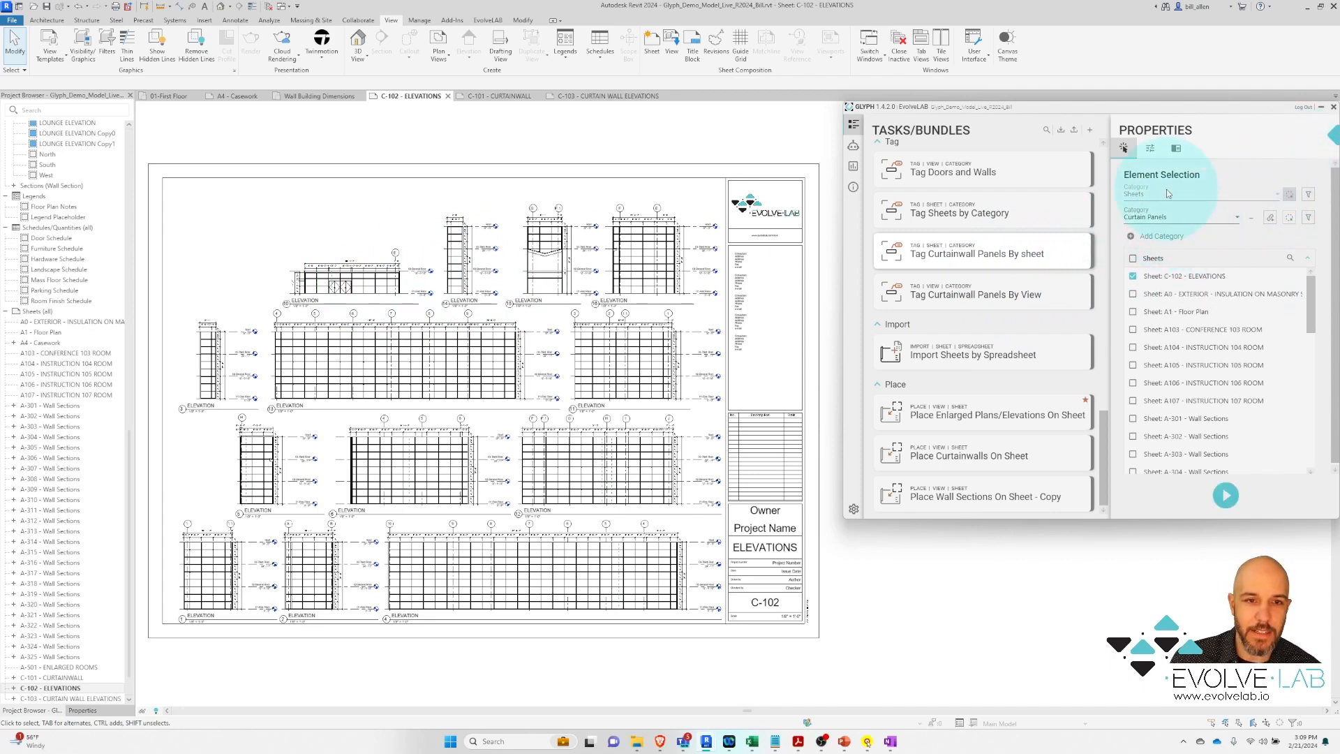
pyautogui.click(1227, 495)
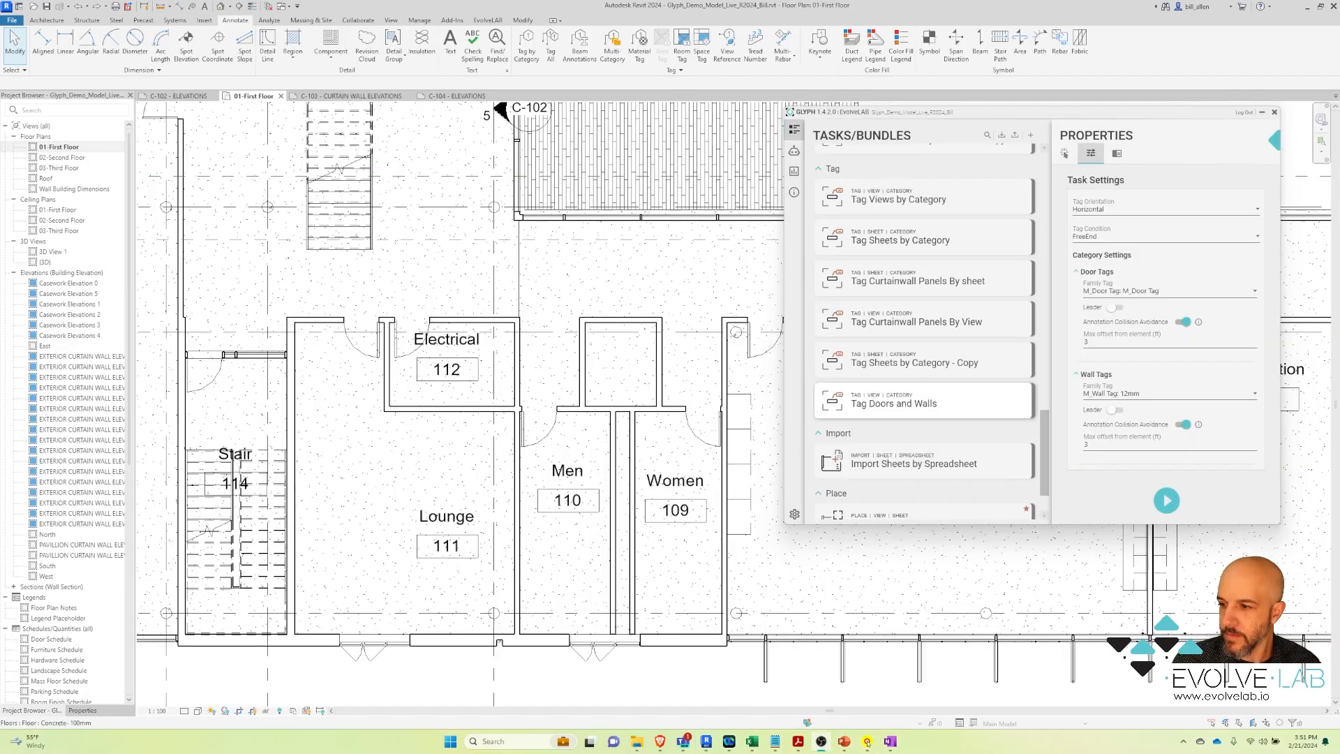
pyautogui.moveTo(953, 371)
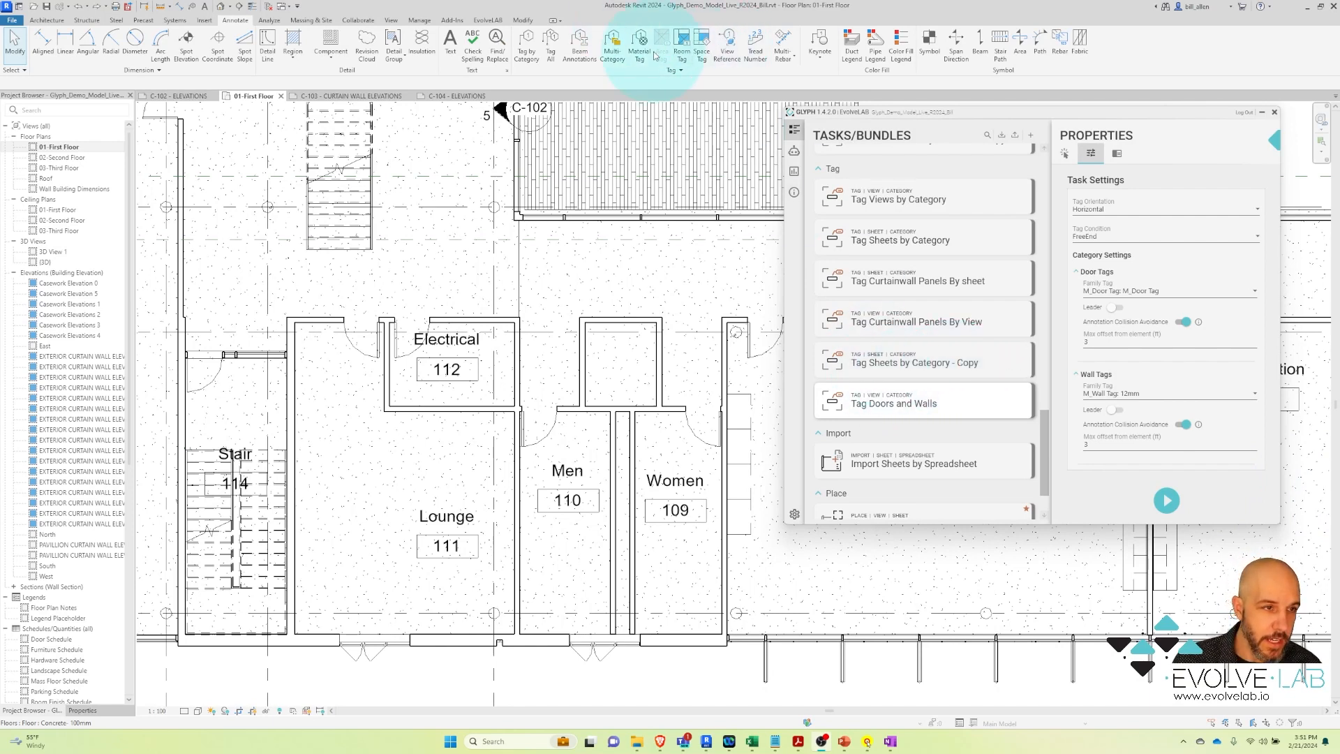
pyautogui.click(551, 50)
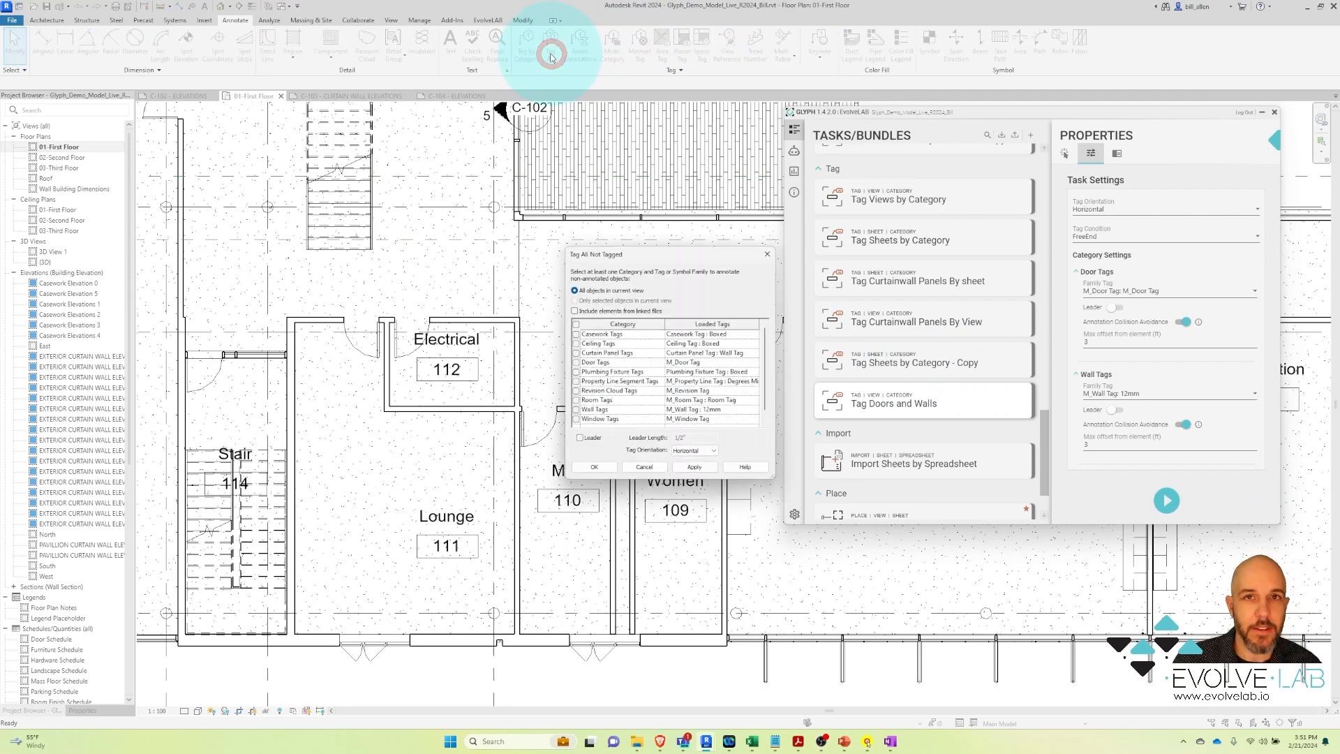
pyautogui.click(576, 362)
pyautogui.moveTo(763, 353); pyautogui.dragTo(763, 377)
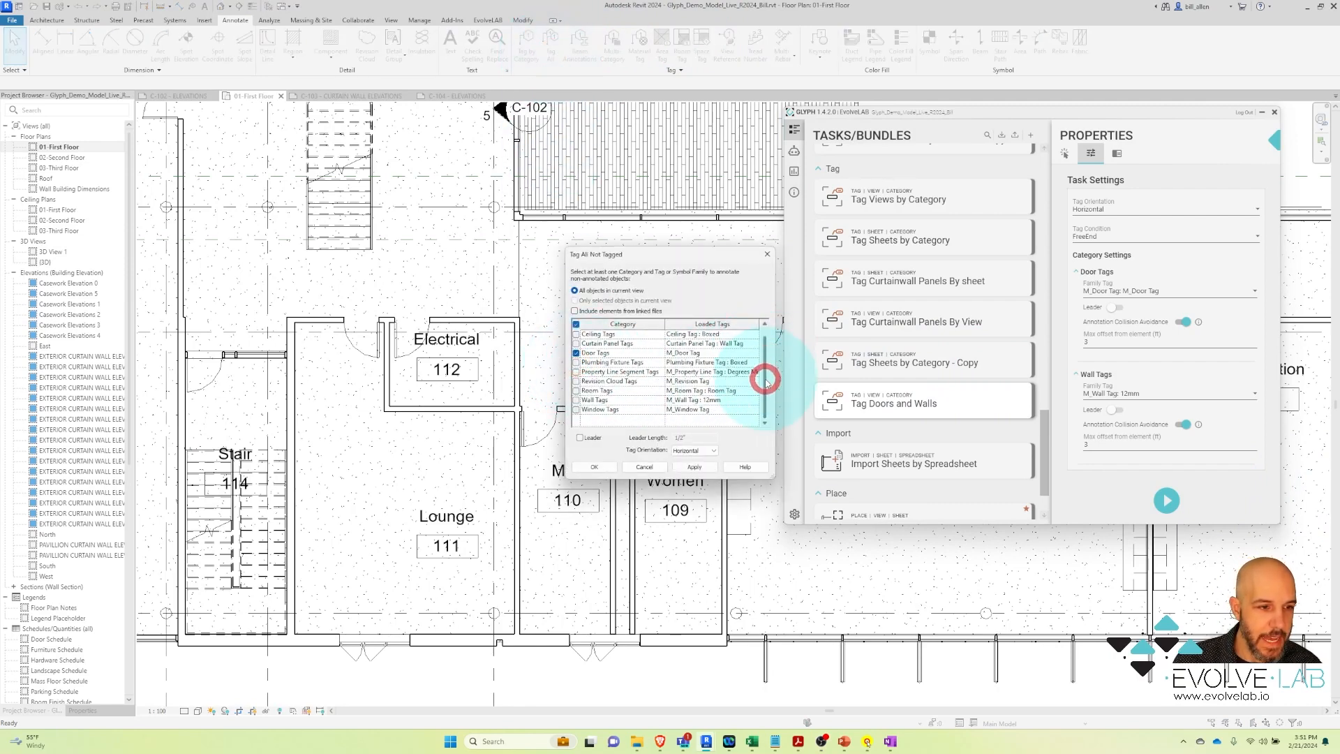
pyautogui.click(576, 400)
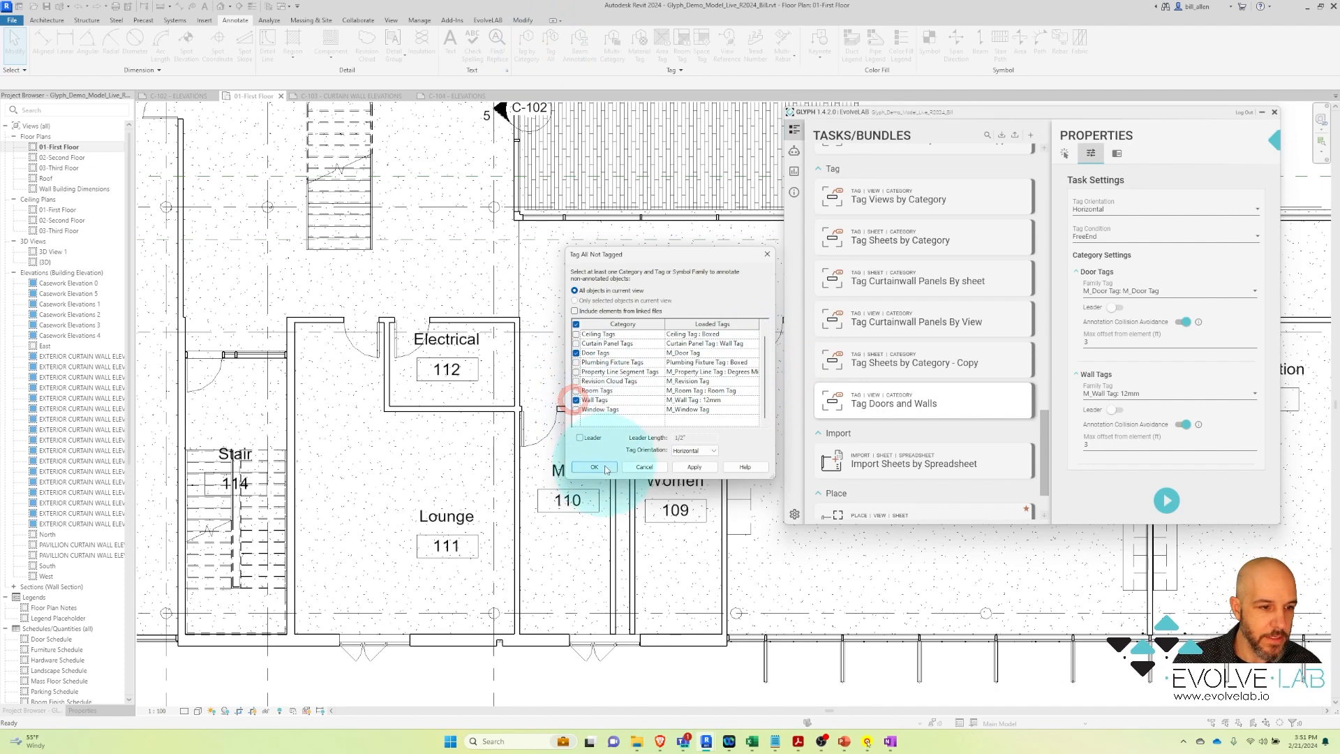
pyautogui.click(594, 467)
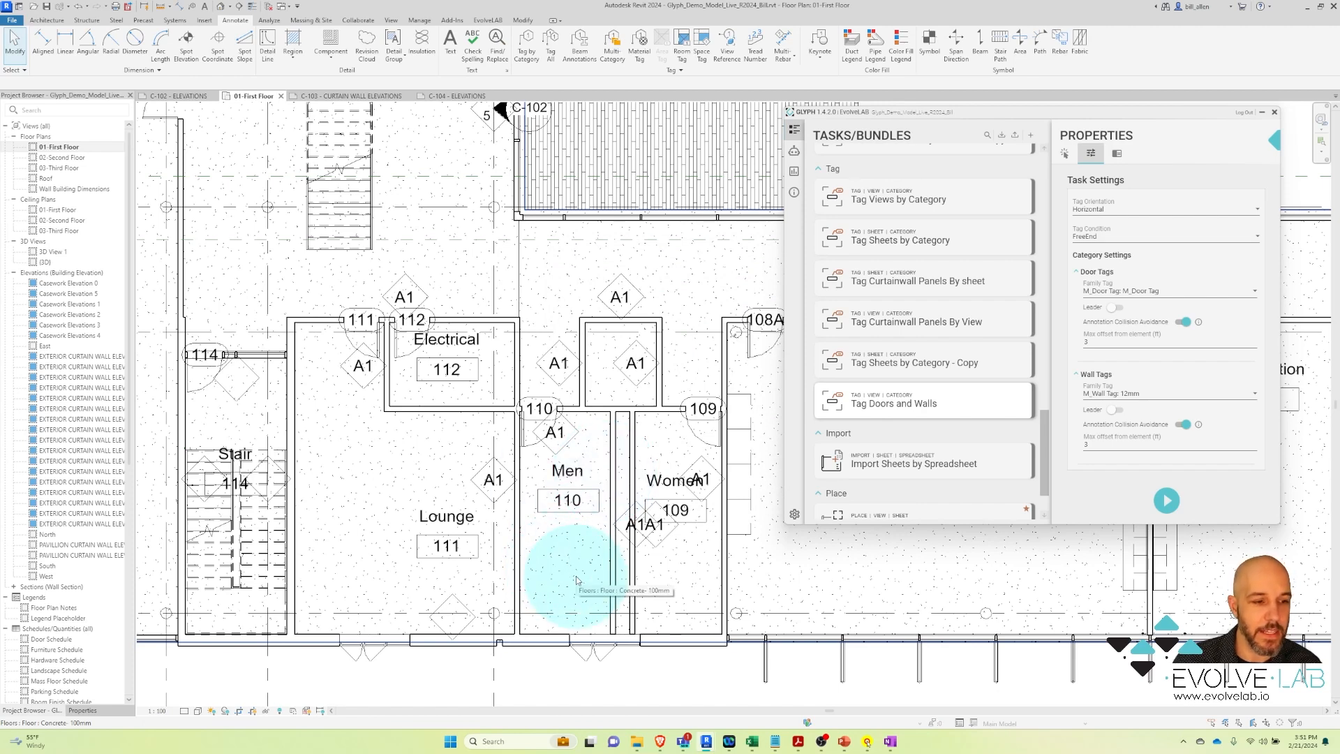
pyautogui.click(78, 7)
# Run Tag Doors and Walls with door-tag collision avoidance left on
pyautogui.moveTo(918, 408)
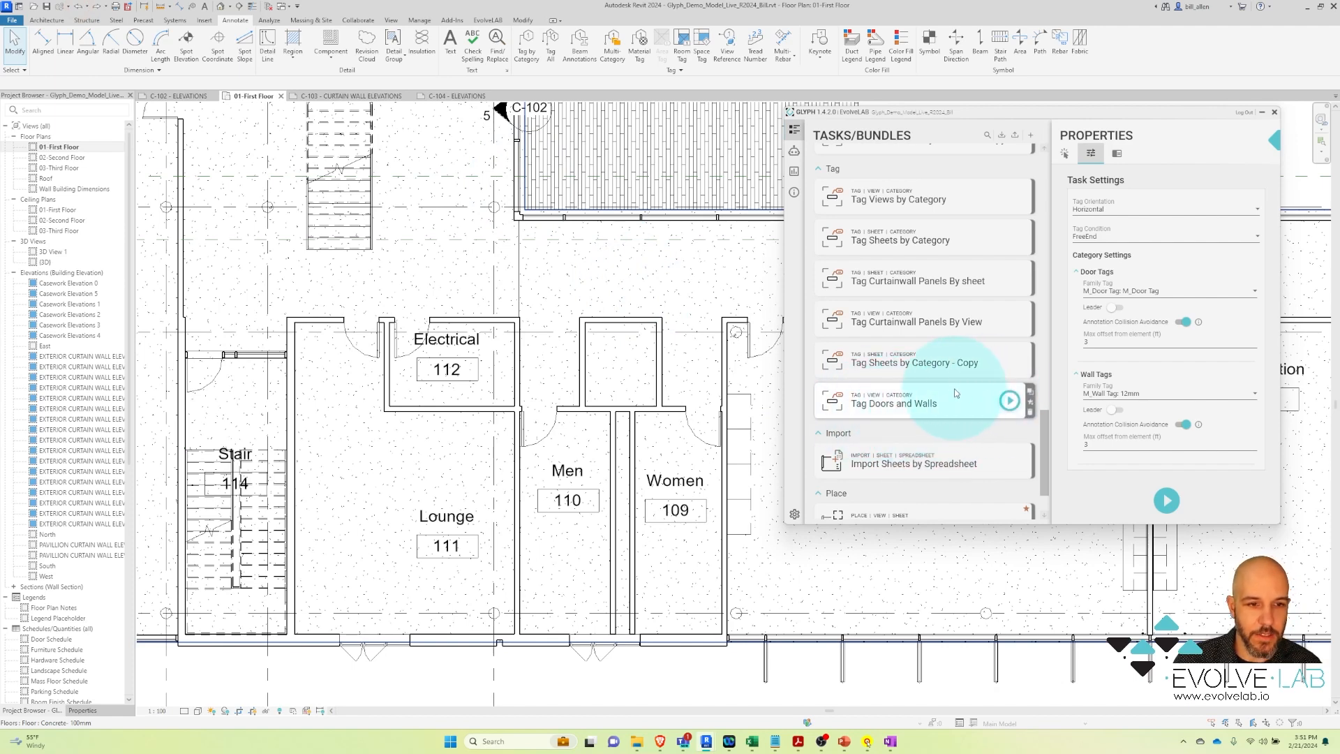
pyautogui.click(1183, 323)
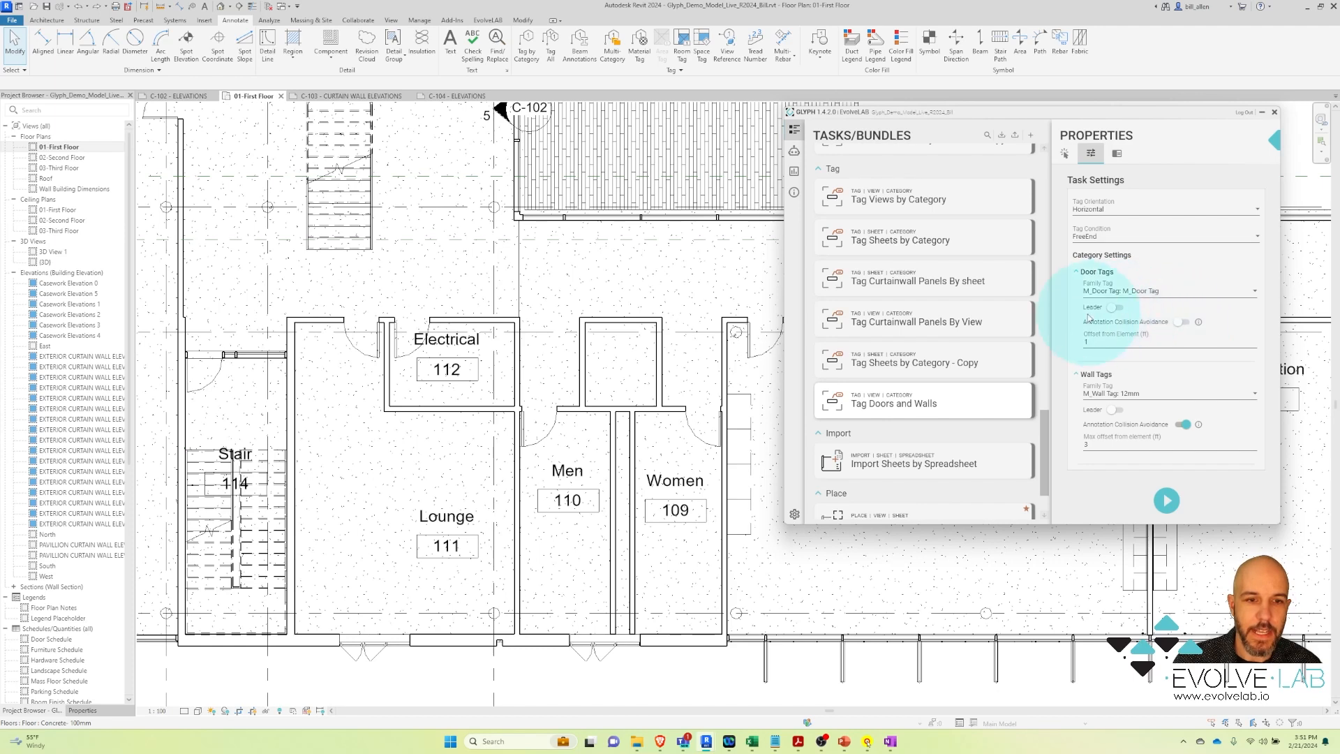
pyautogui.click(1183, 322)
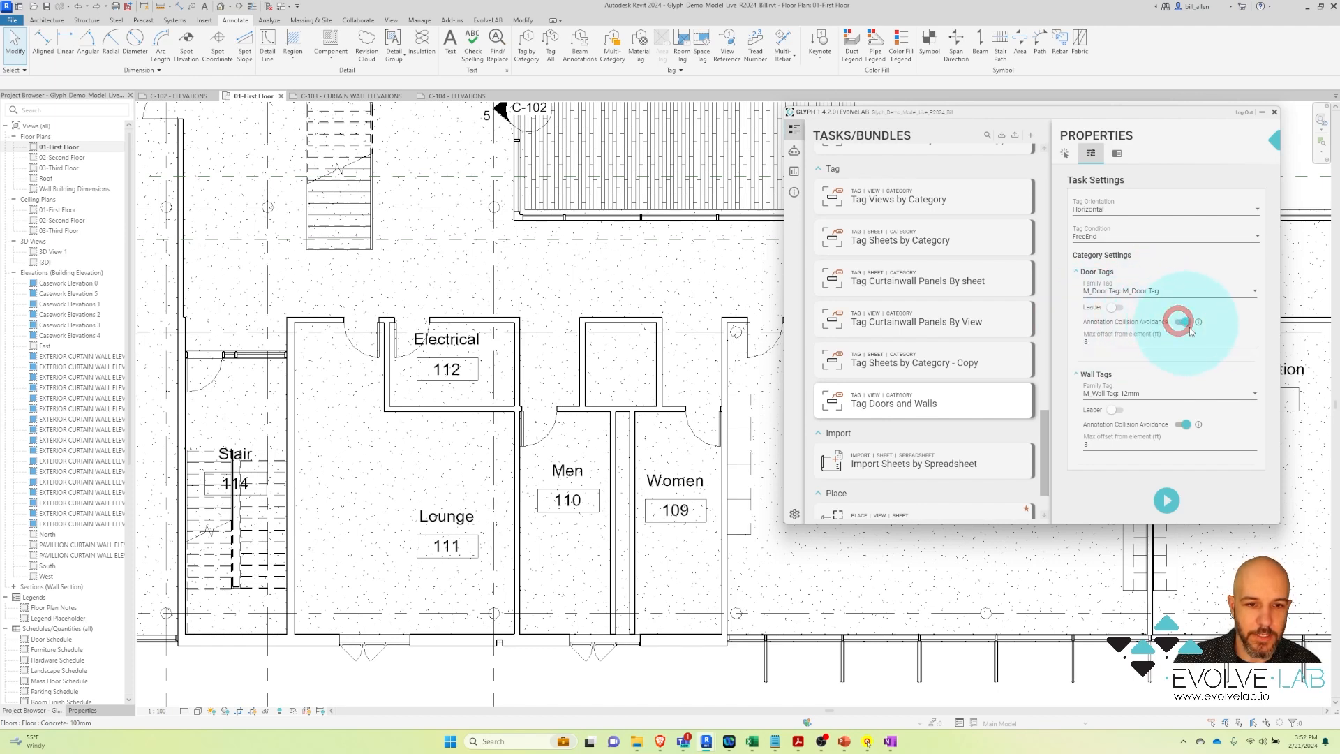
pyautogui.click(1162, 498)
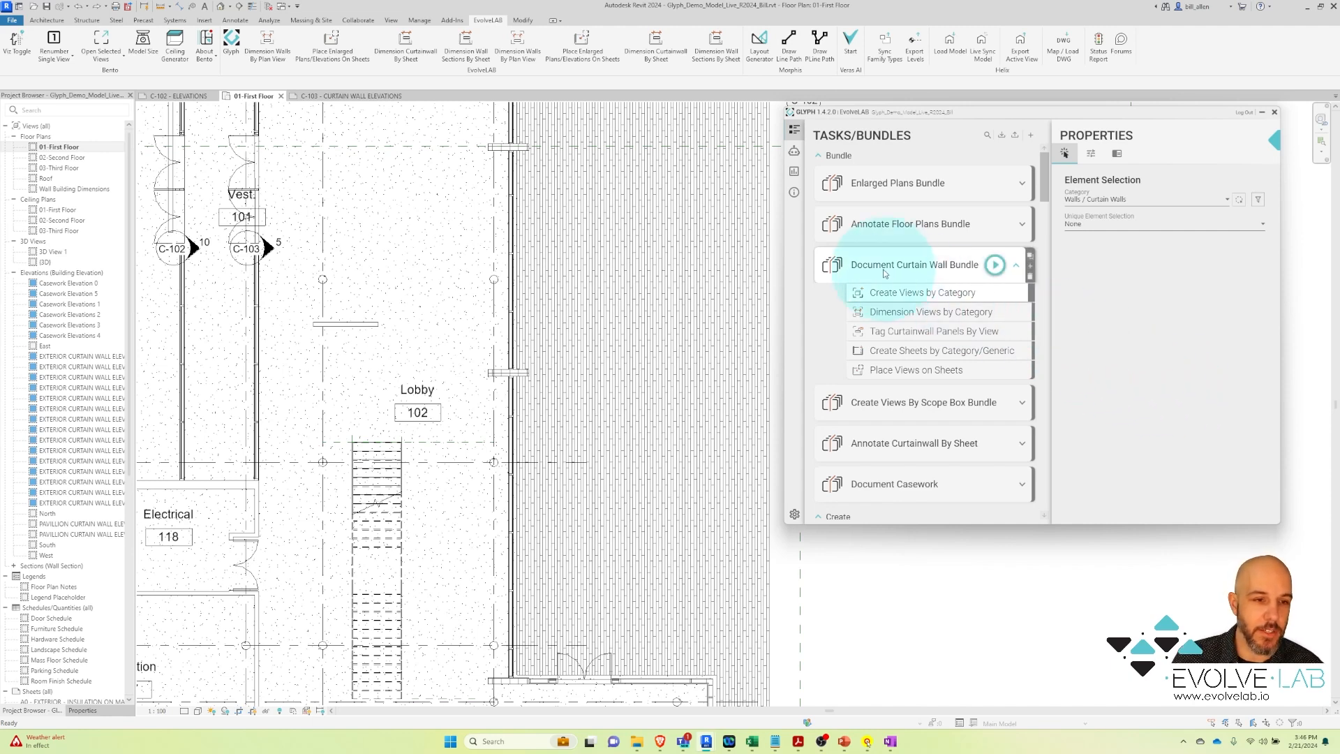
# Run the Document Curtain Wall Bundle on two picked curtain wall segments, then open sheet C-104 - ELEVATIONS
pyautogui.click(925, 299)
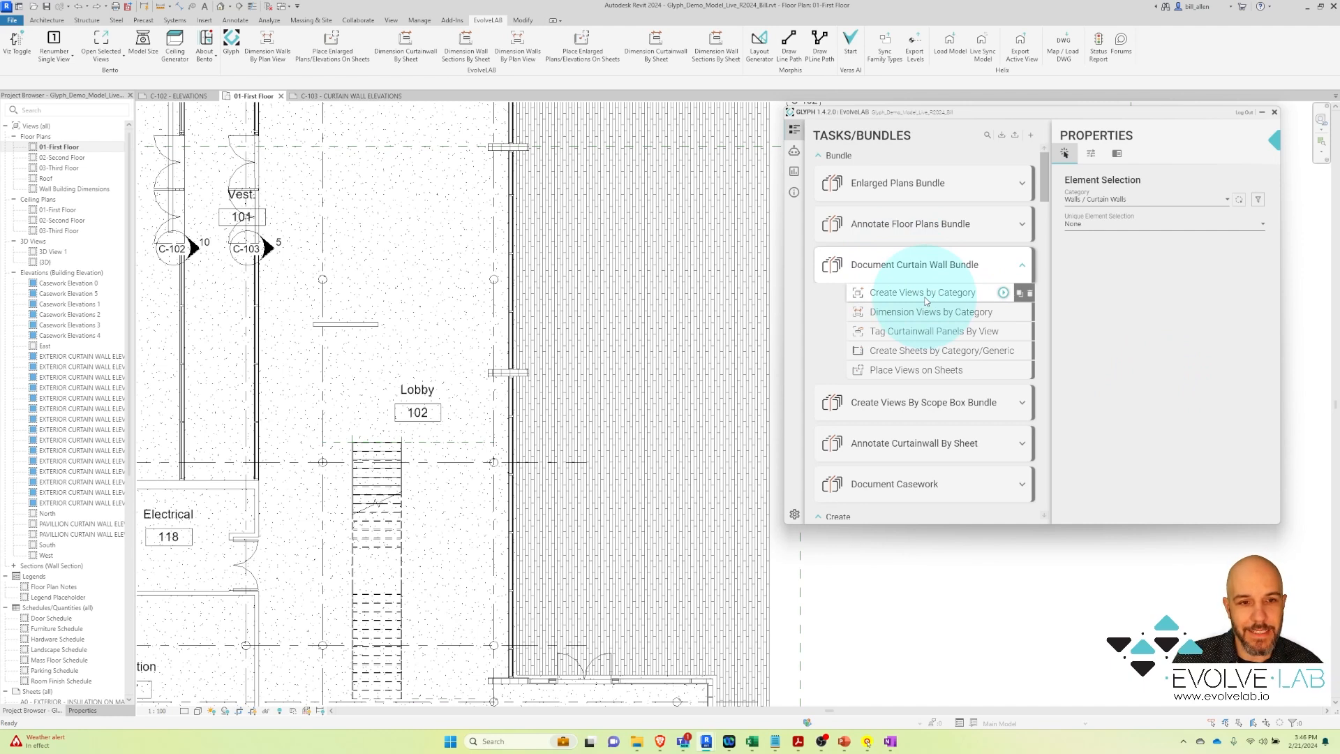
pyautogui.click(1239, 201)
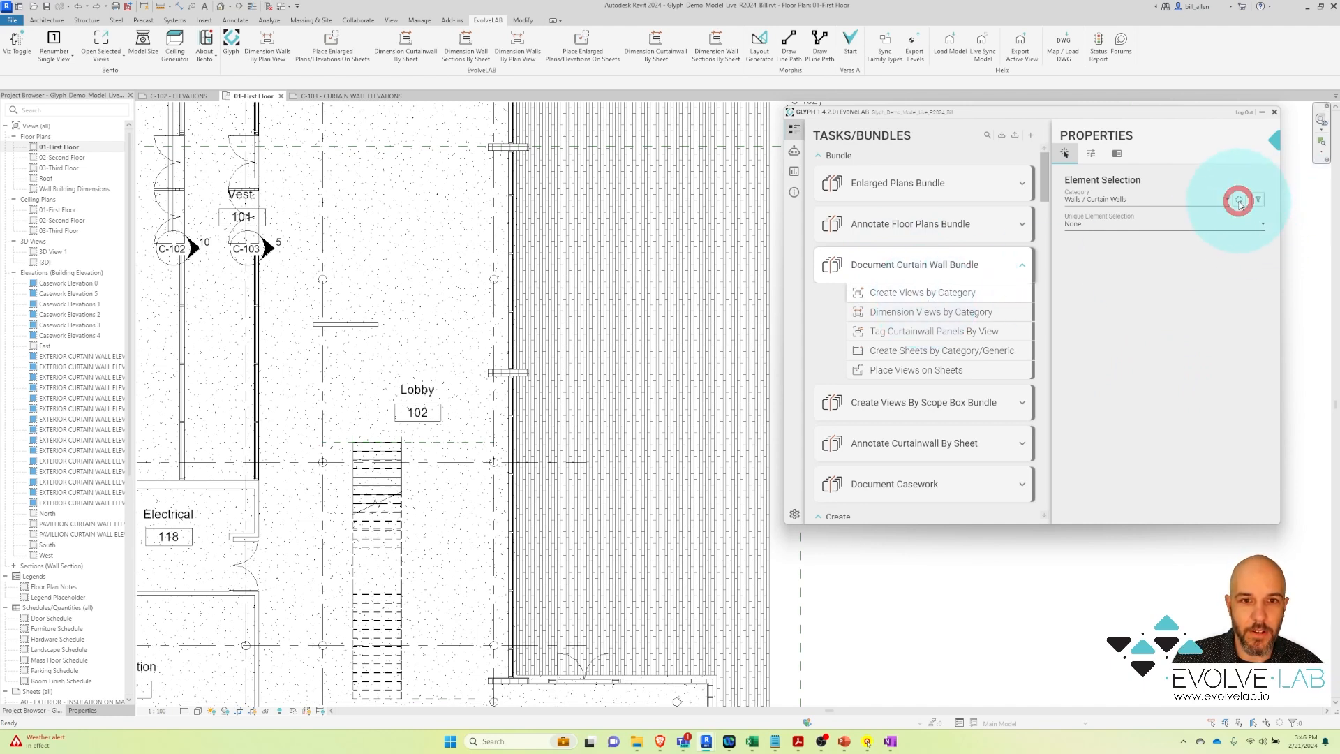
pyautogui.click(1237, 202)
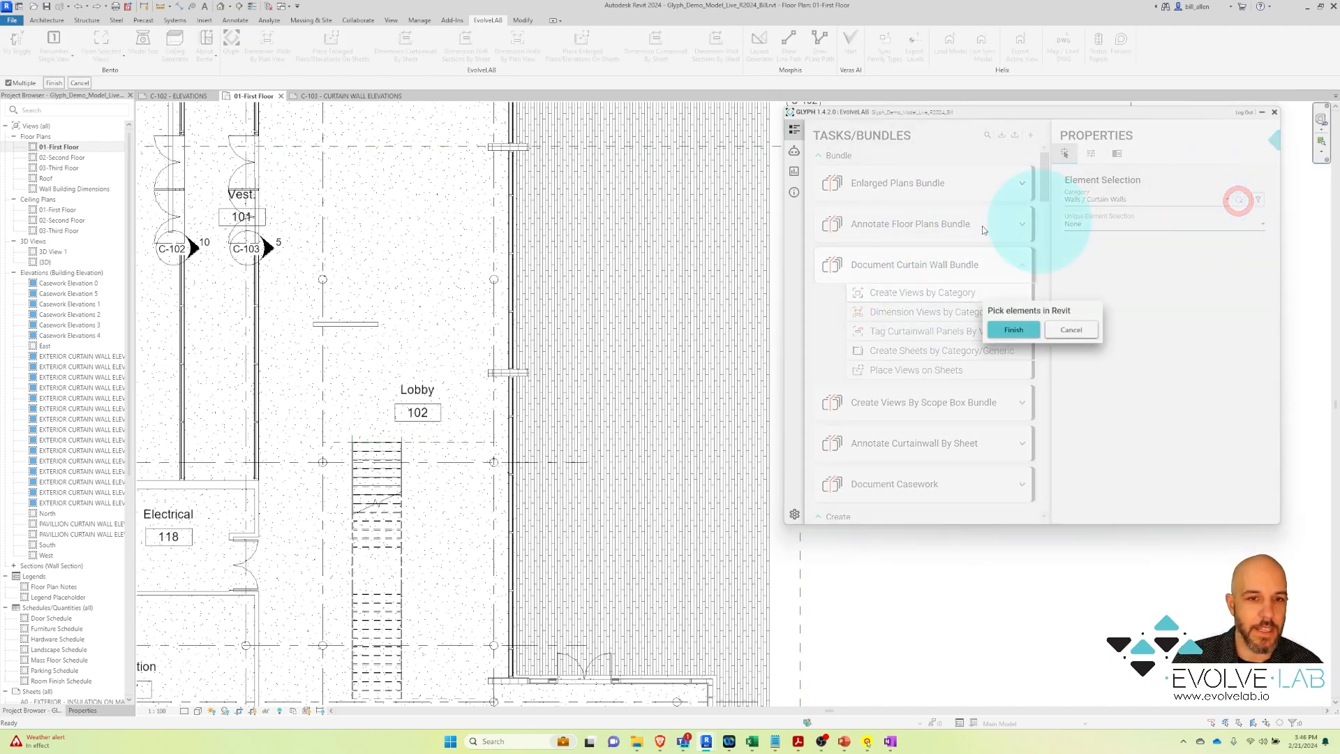
pyautogui.click(511, 327)
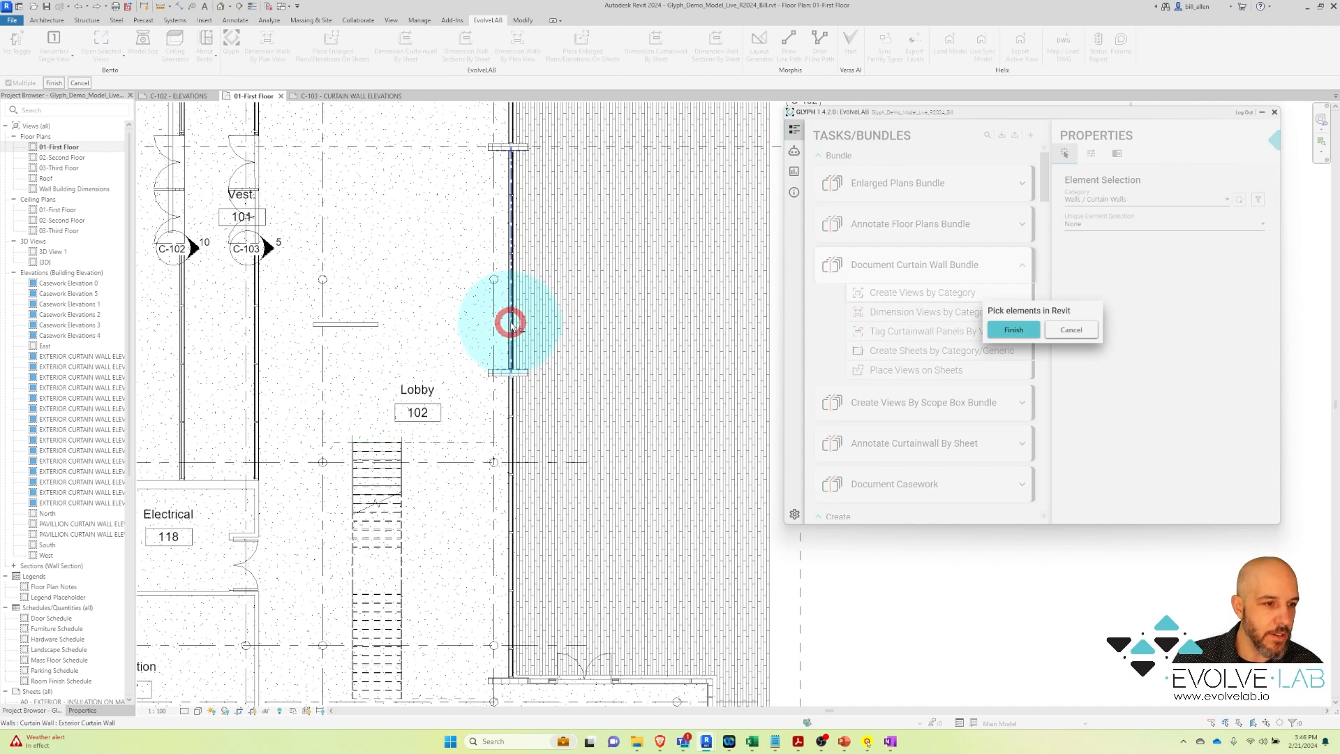
pyautogui.click(513, 425)
pyautogui.click(1013, 329)
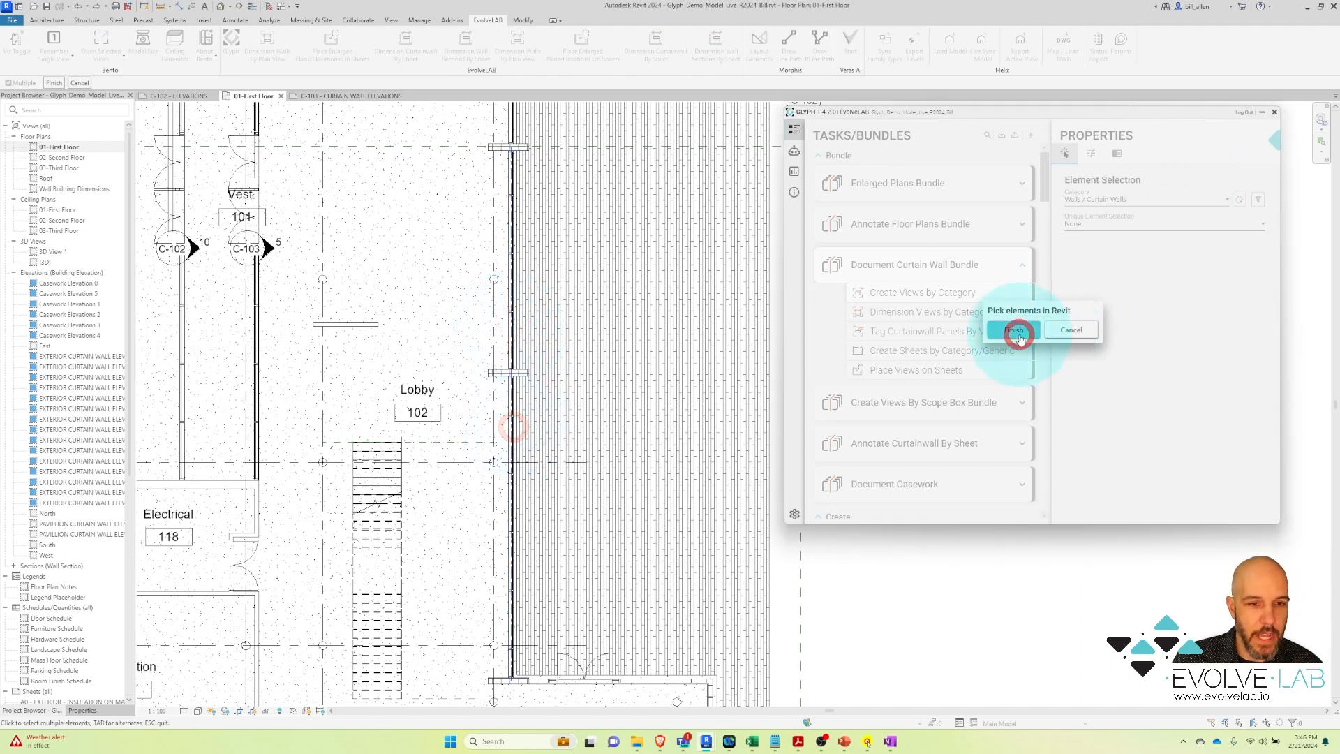
pyautogui.click(996, 265)
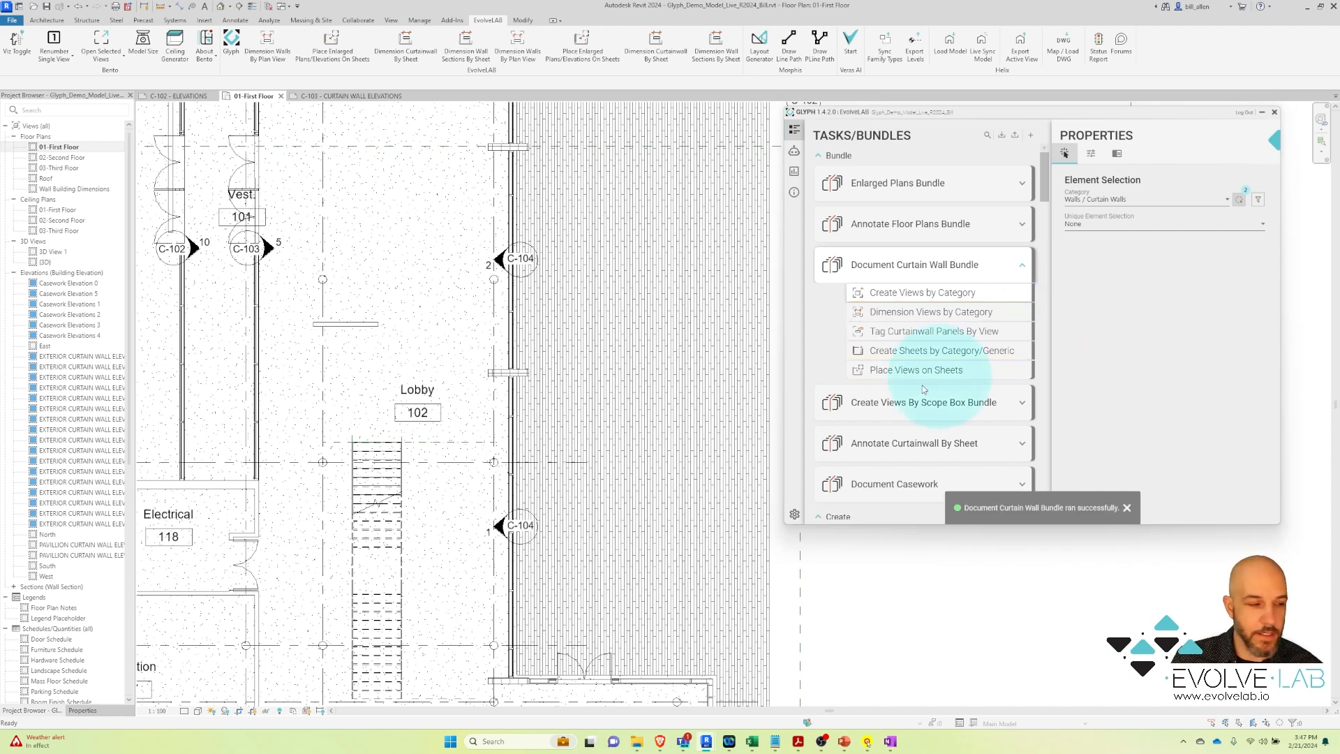
pyautogui.moveTo(130, 375); pyautogui.dragTo(98, 655)
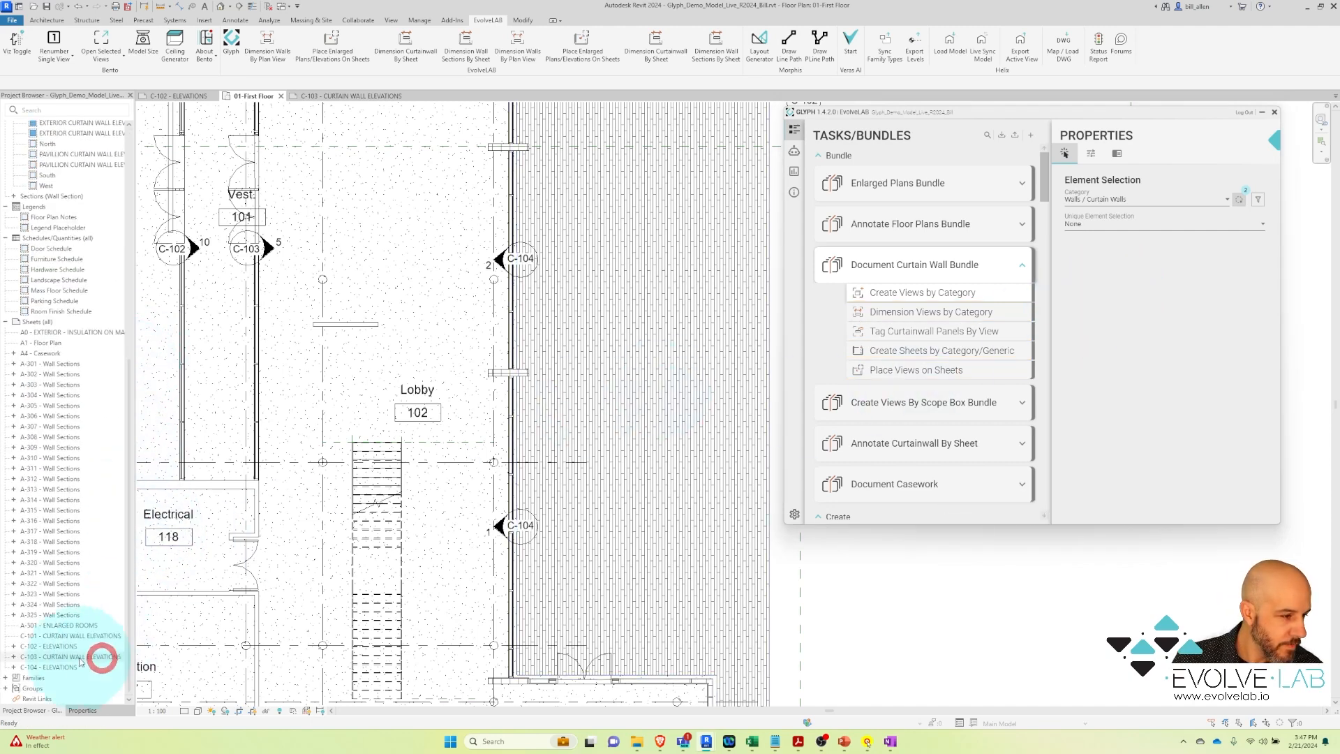
pyautogui.doubleClick(50, 666)
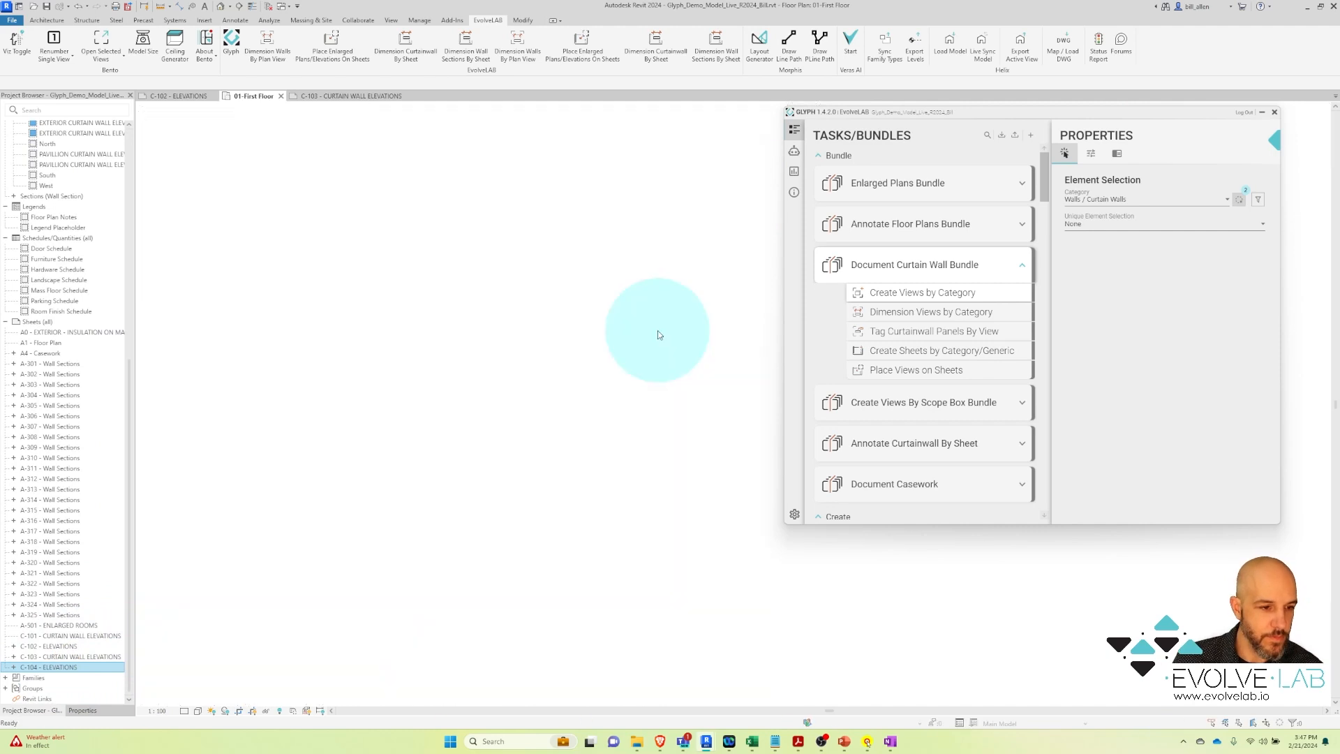